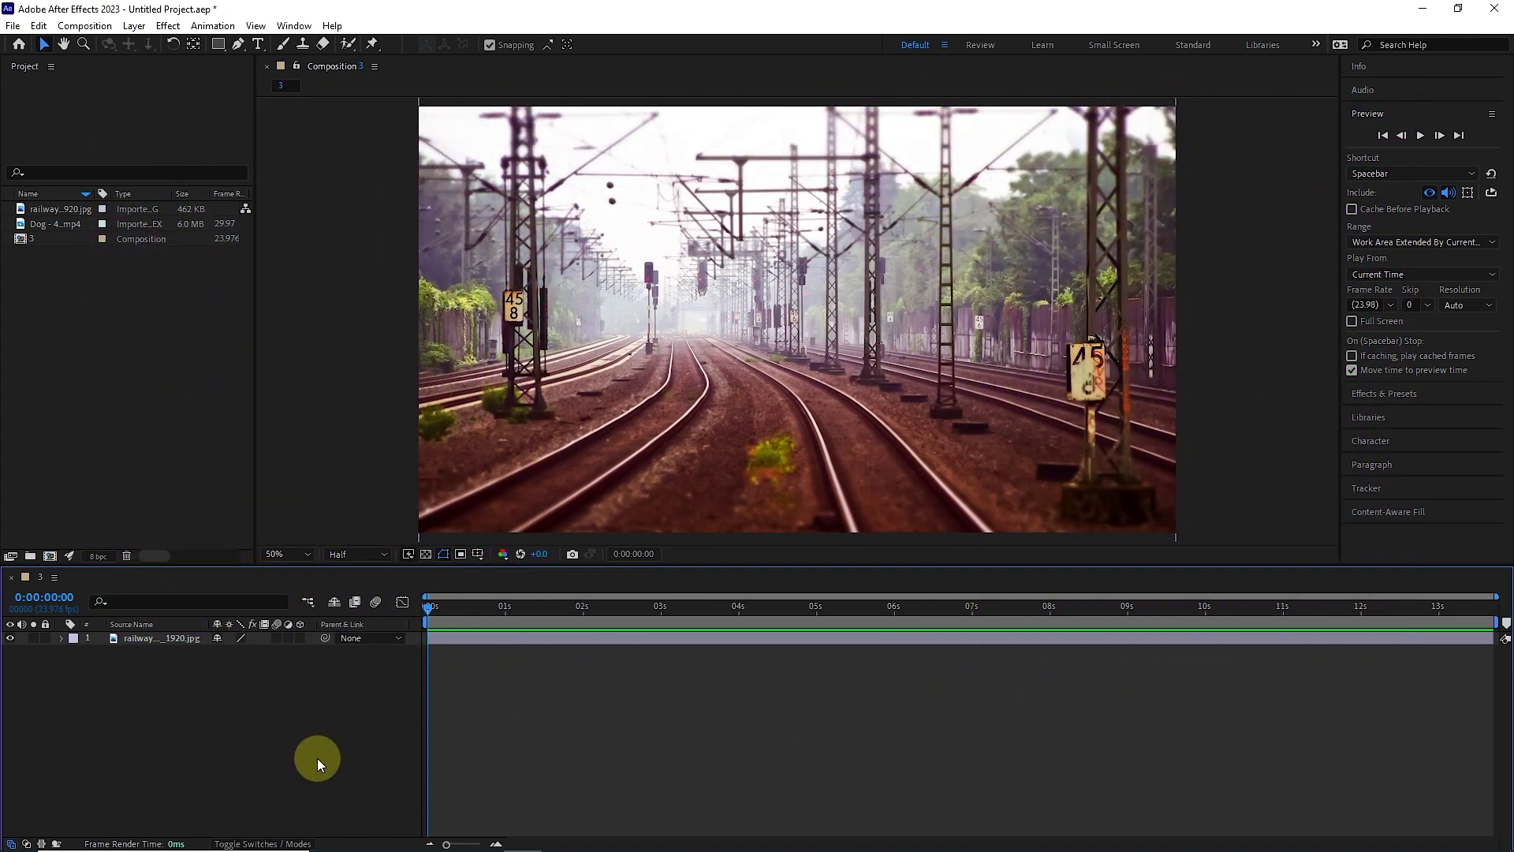
- Select the railway_1920.jpg layer and show the Effect > Blur & Sharpen submenu
click(146, 639)
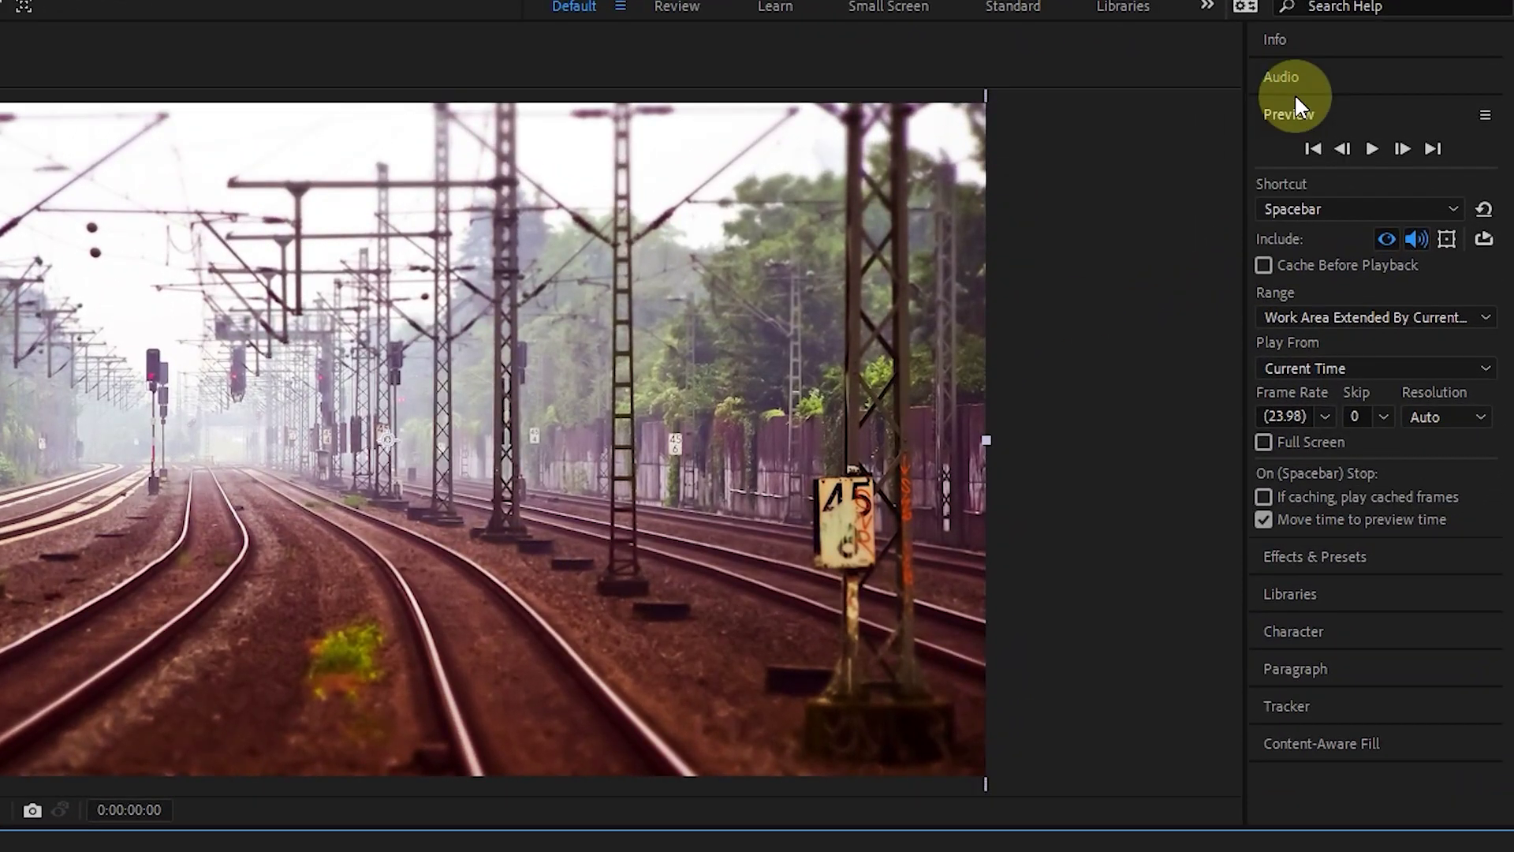
click(1365, 110)
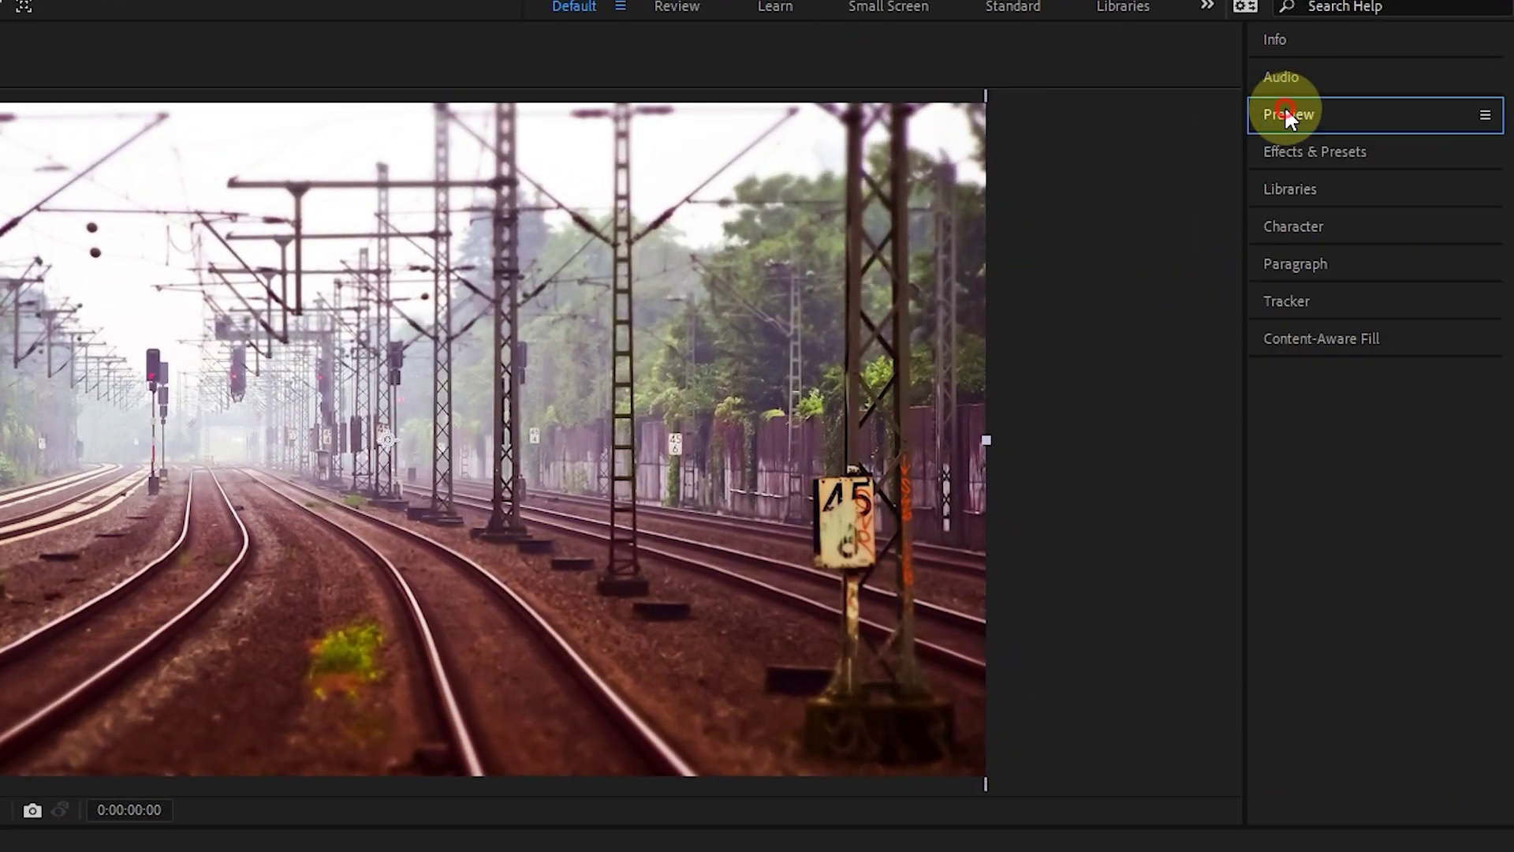
click(1332, 162)
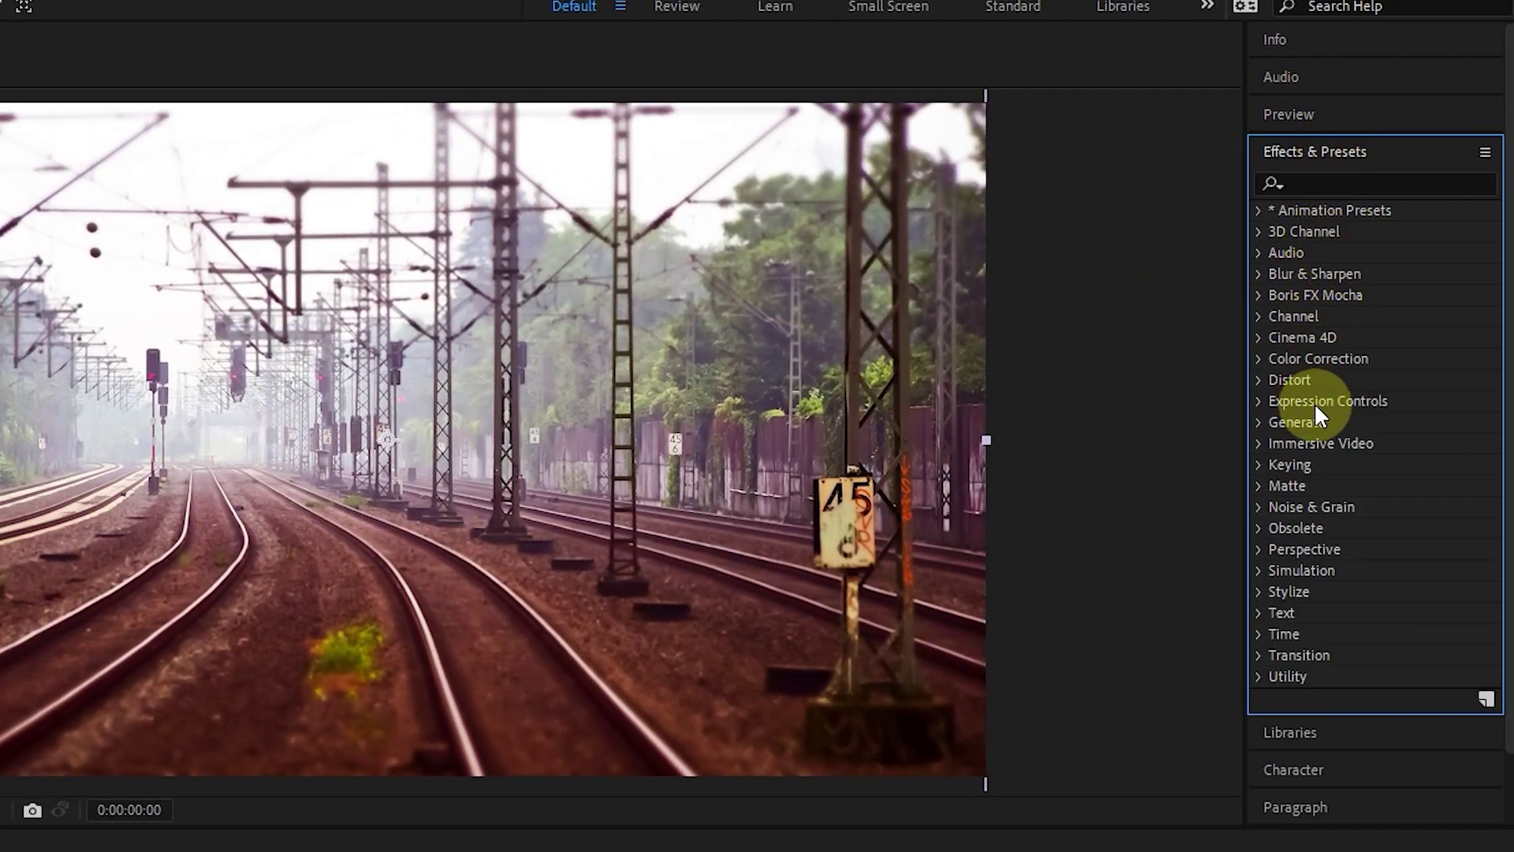
click(1316, 182)
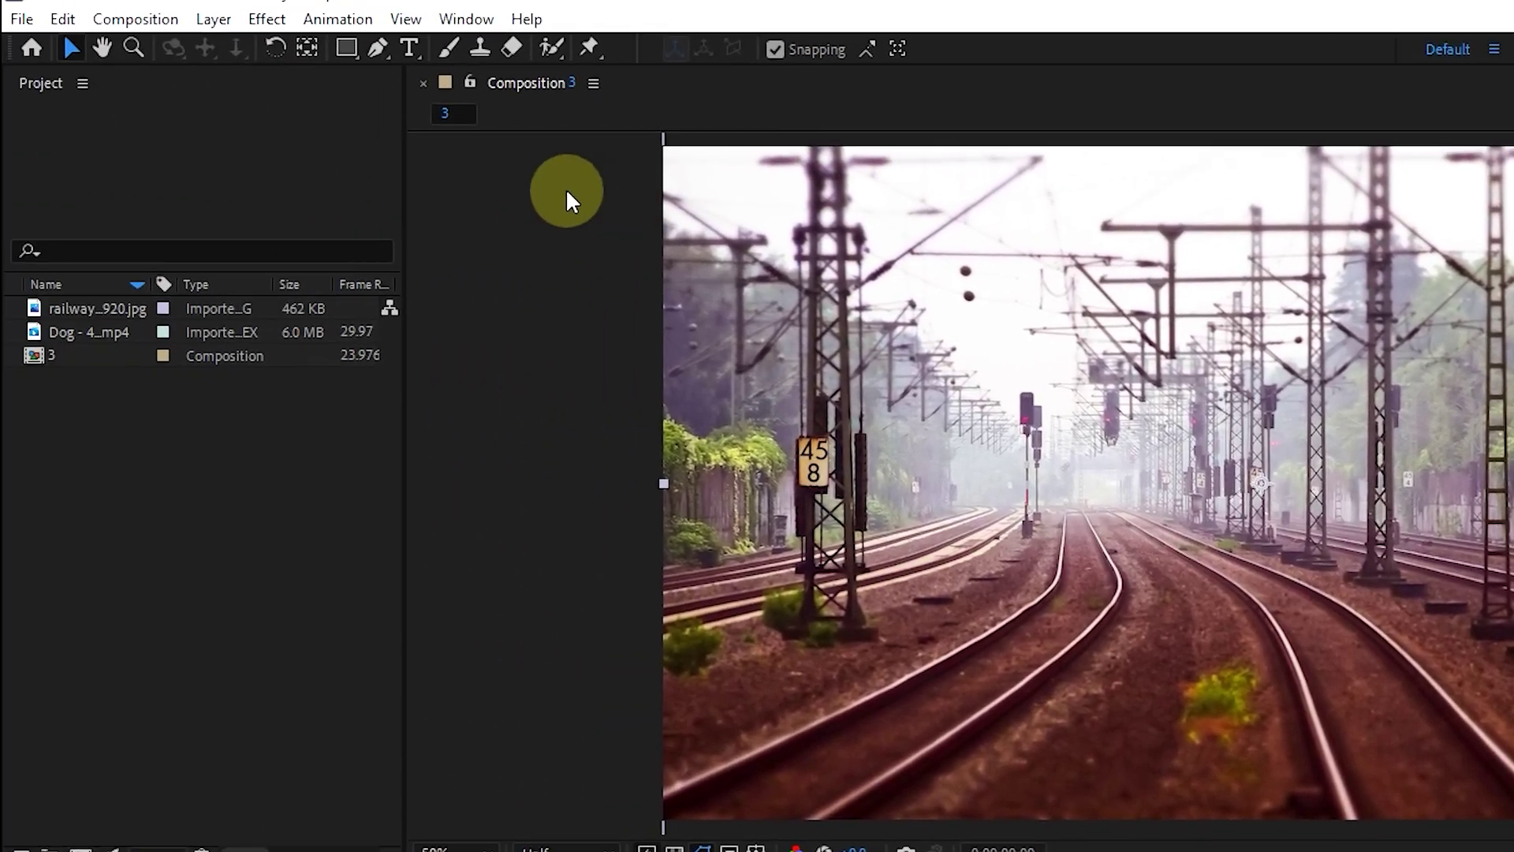
click(275, 22)
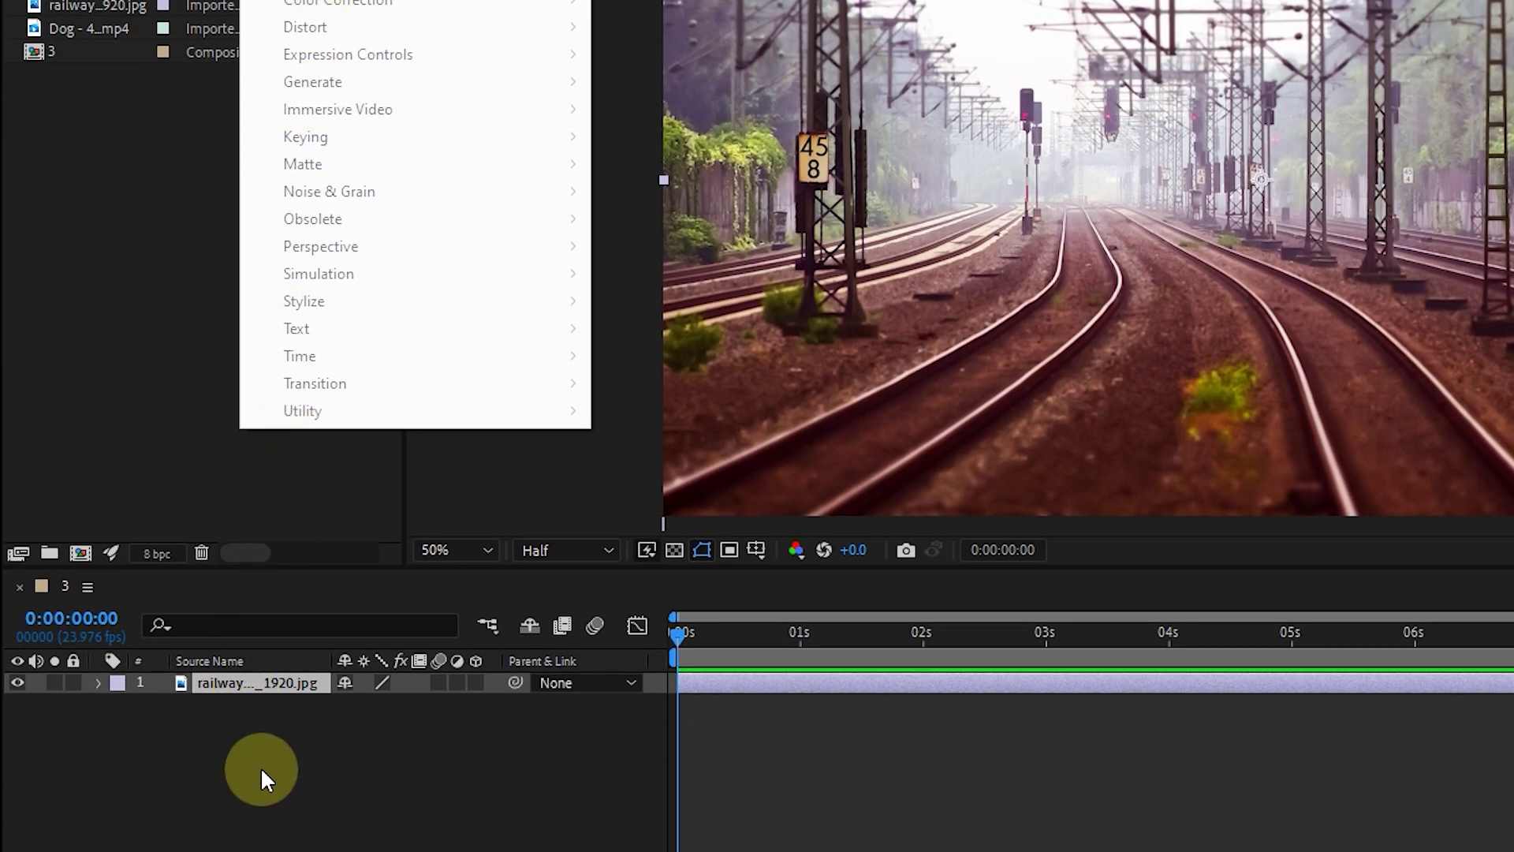
click(260, 767)
click(262, 683)
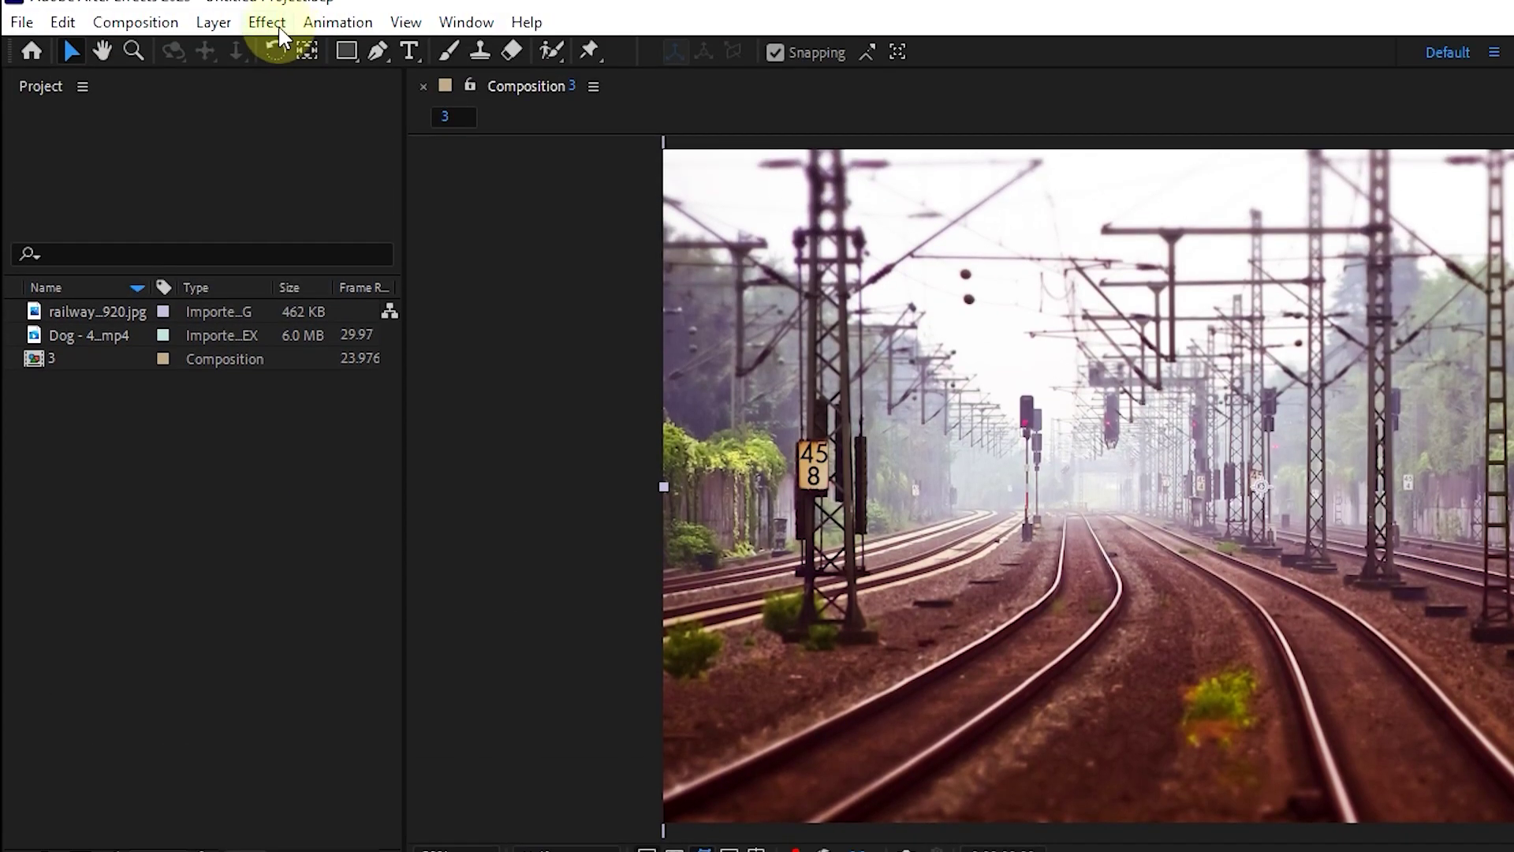
click(264, 22)
mouse_move(398, 217)
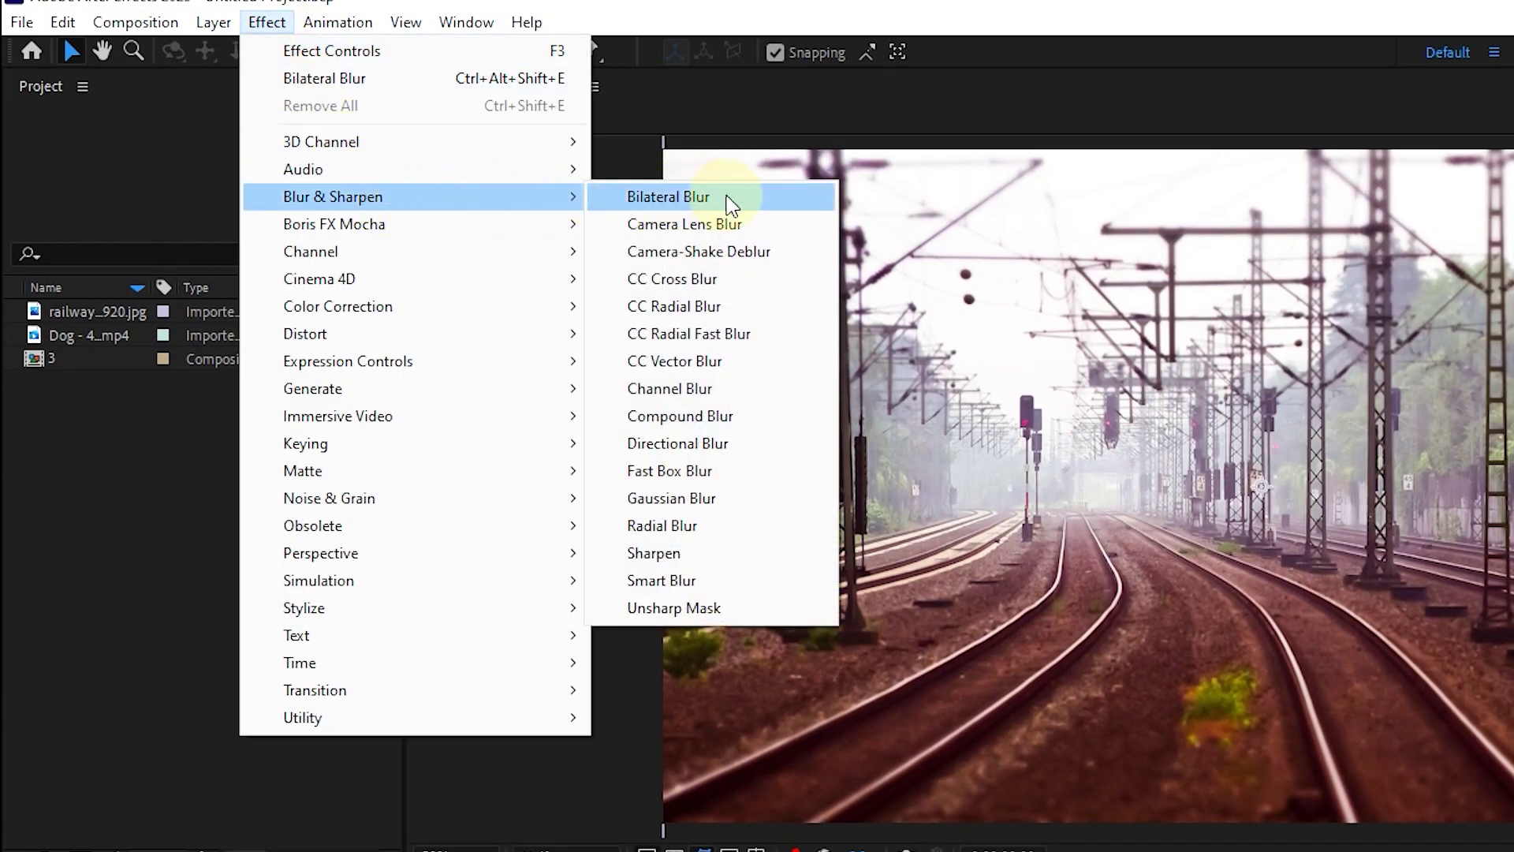
- Apply Bilateral Blur to the photo and raise Radius to 46 and Threshold to 37
click(676, 199)
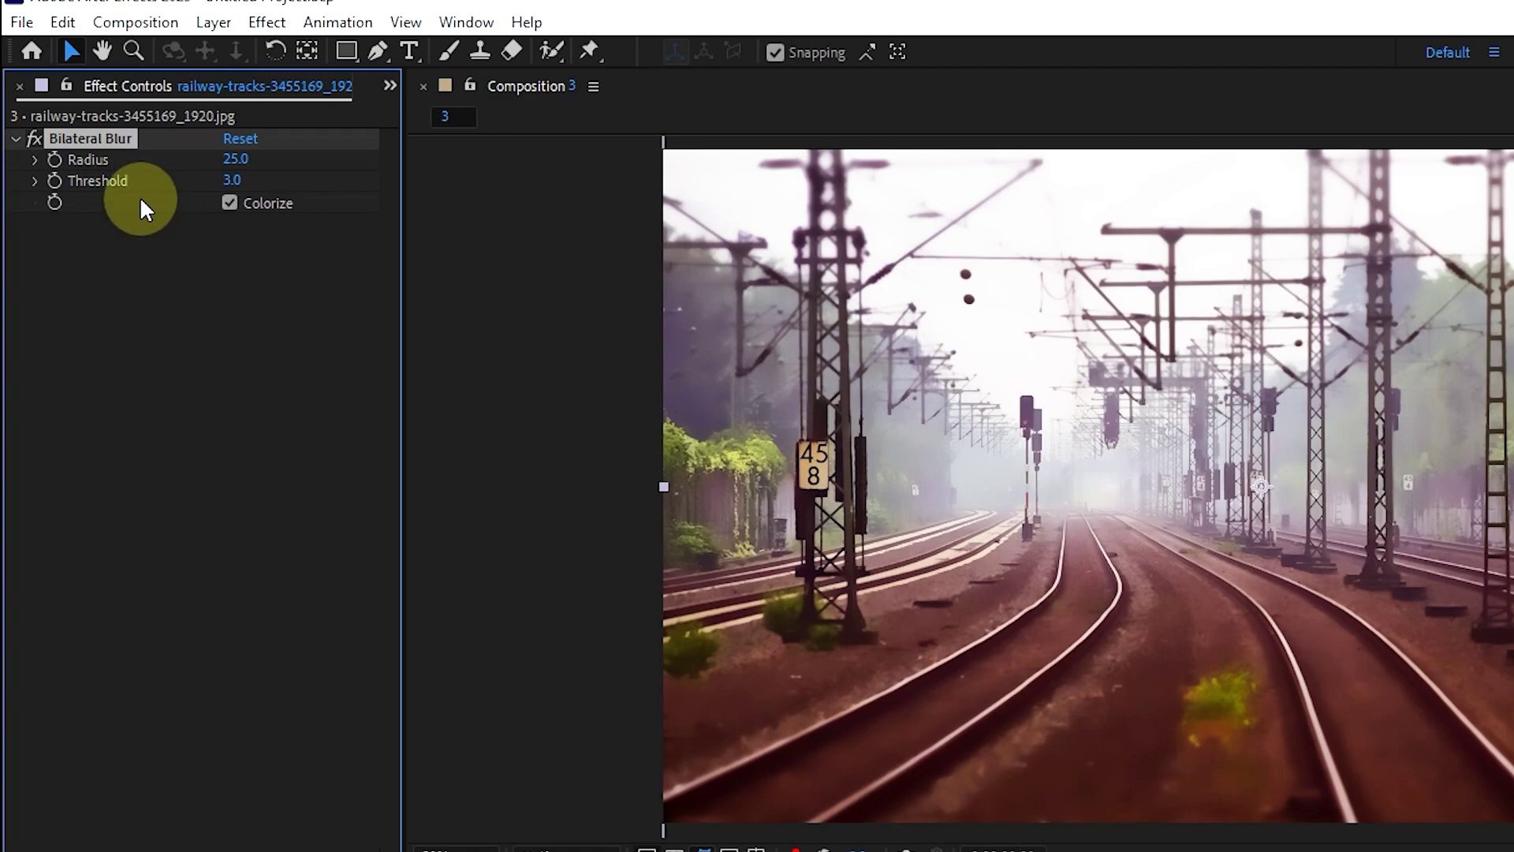
click(32, 136)
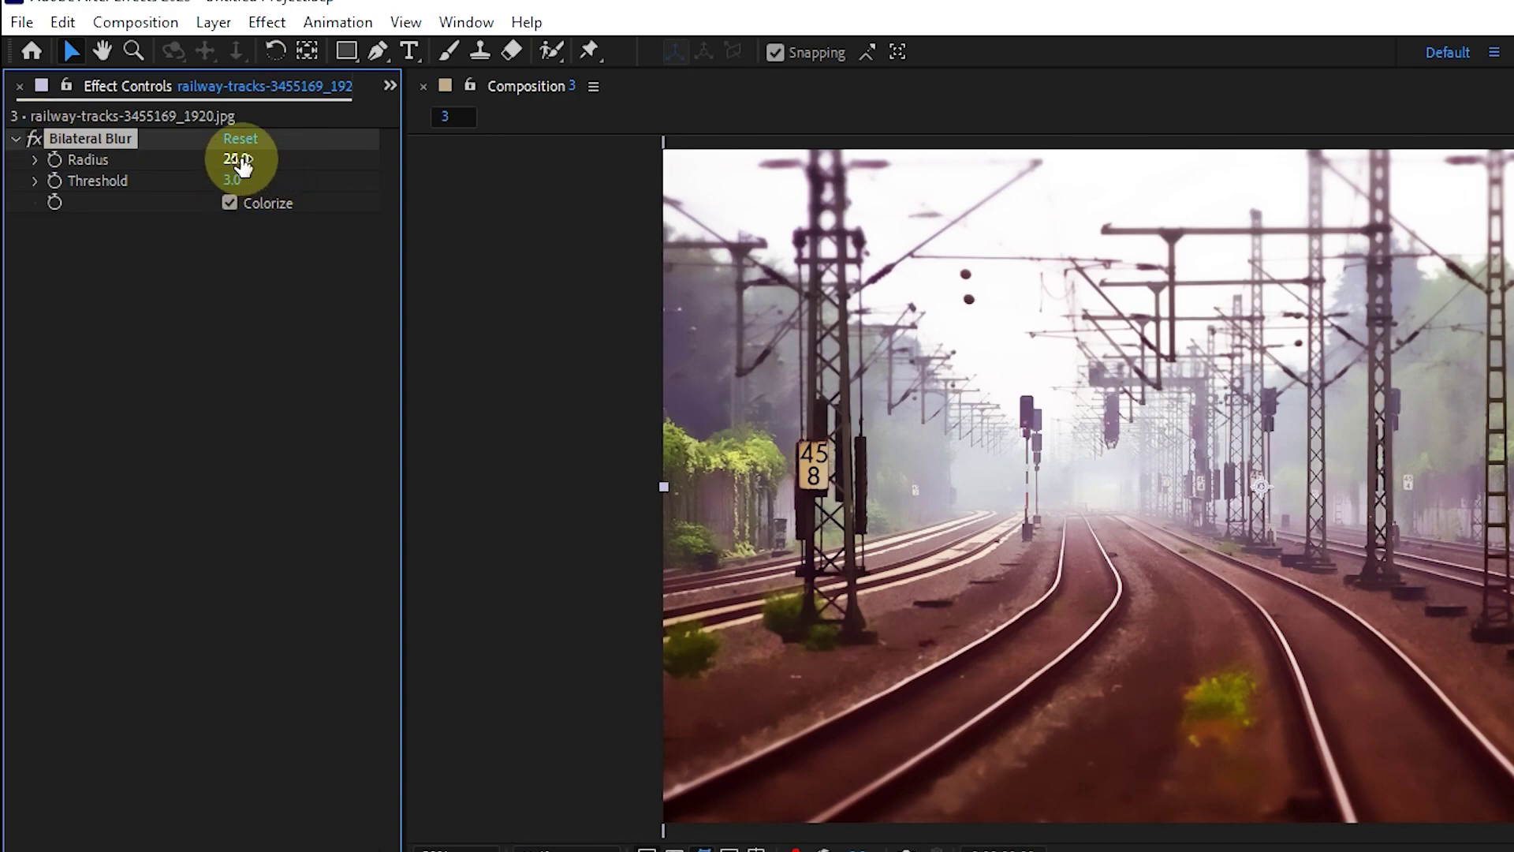
click(35, 159)
click(37, 214)
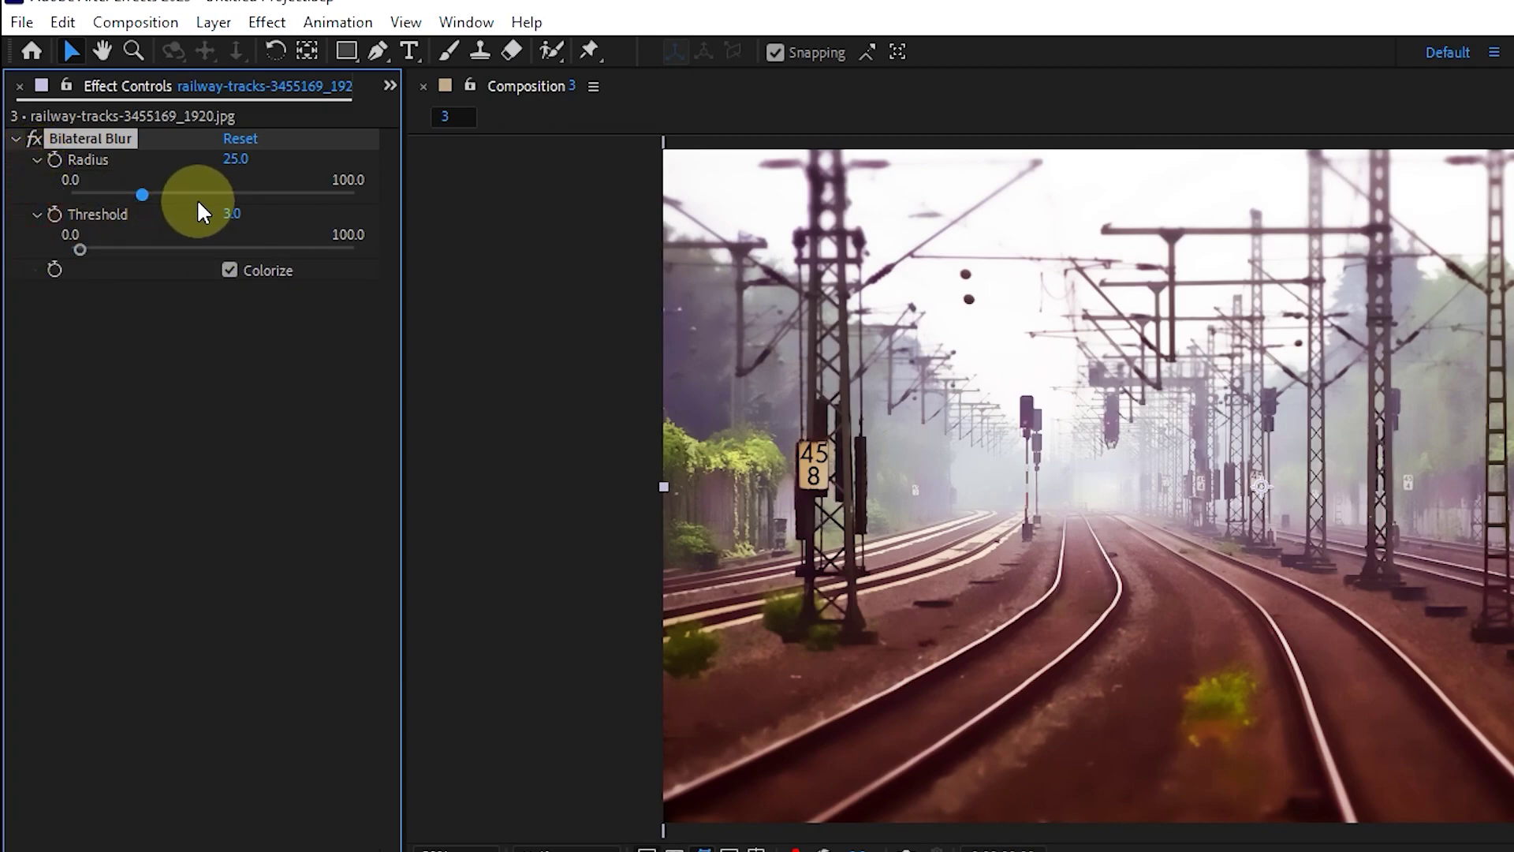
drag(236, 159, 261, 158)
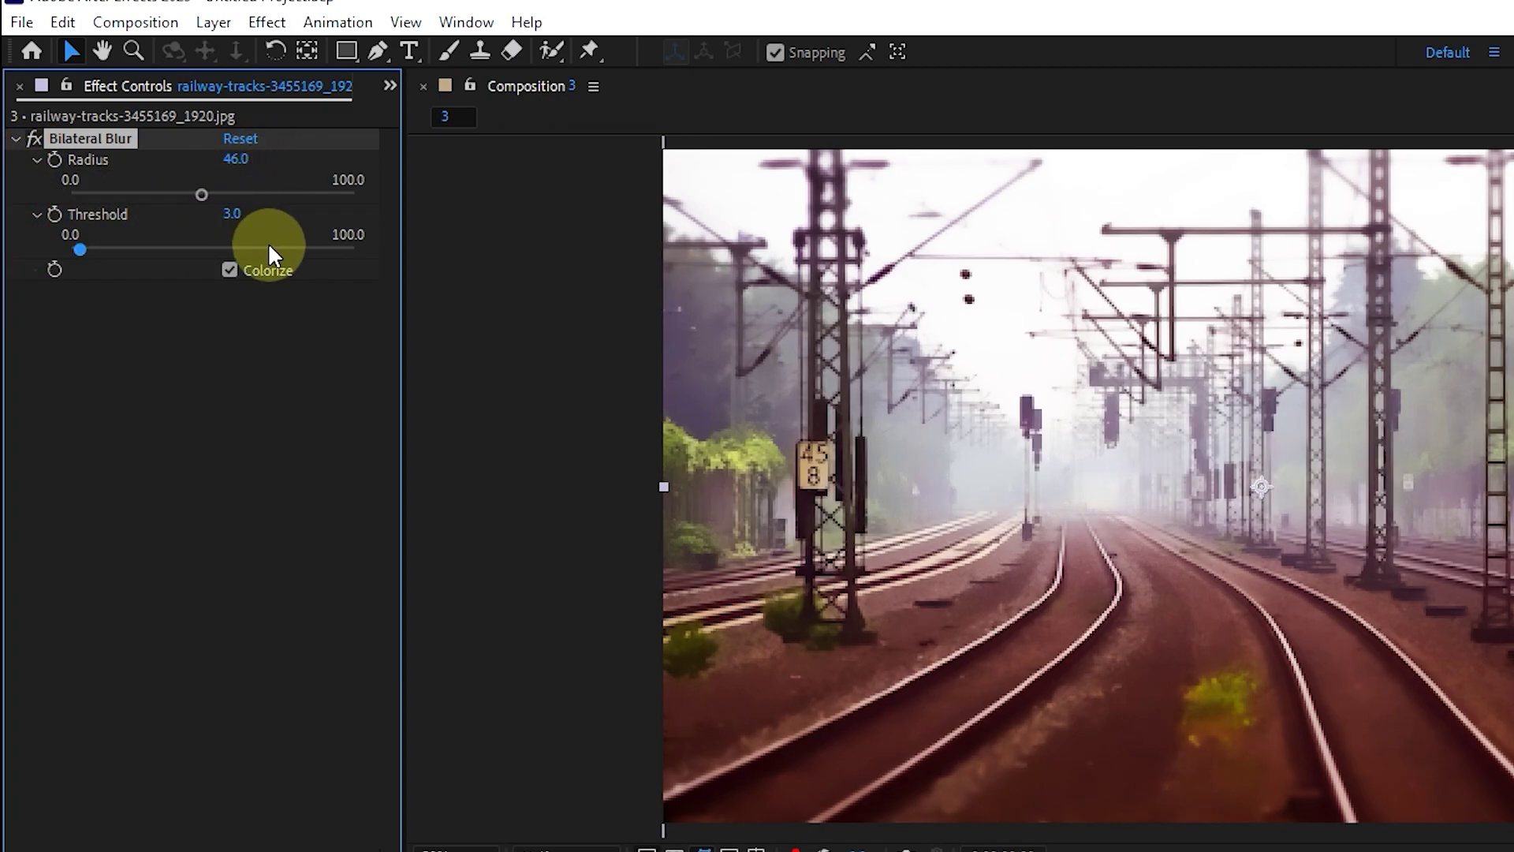
drag(234, 212, 283, 211)
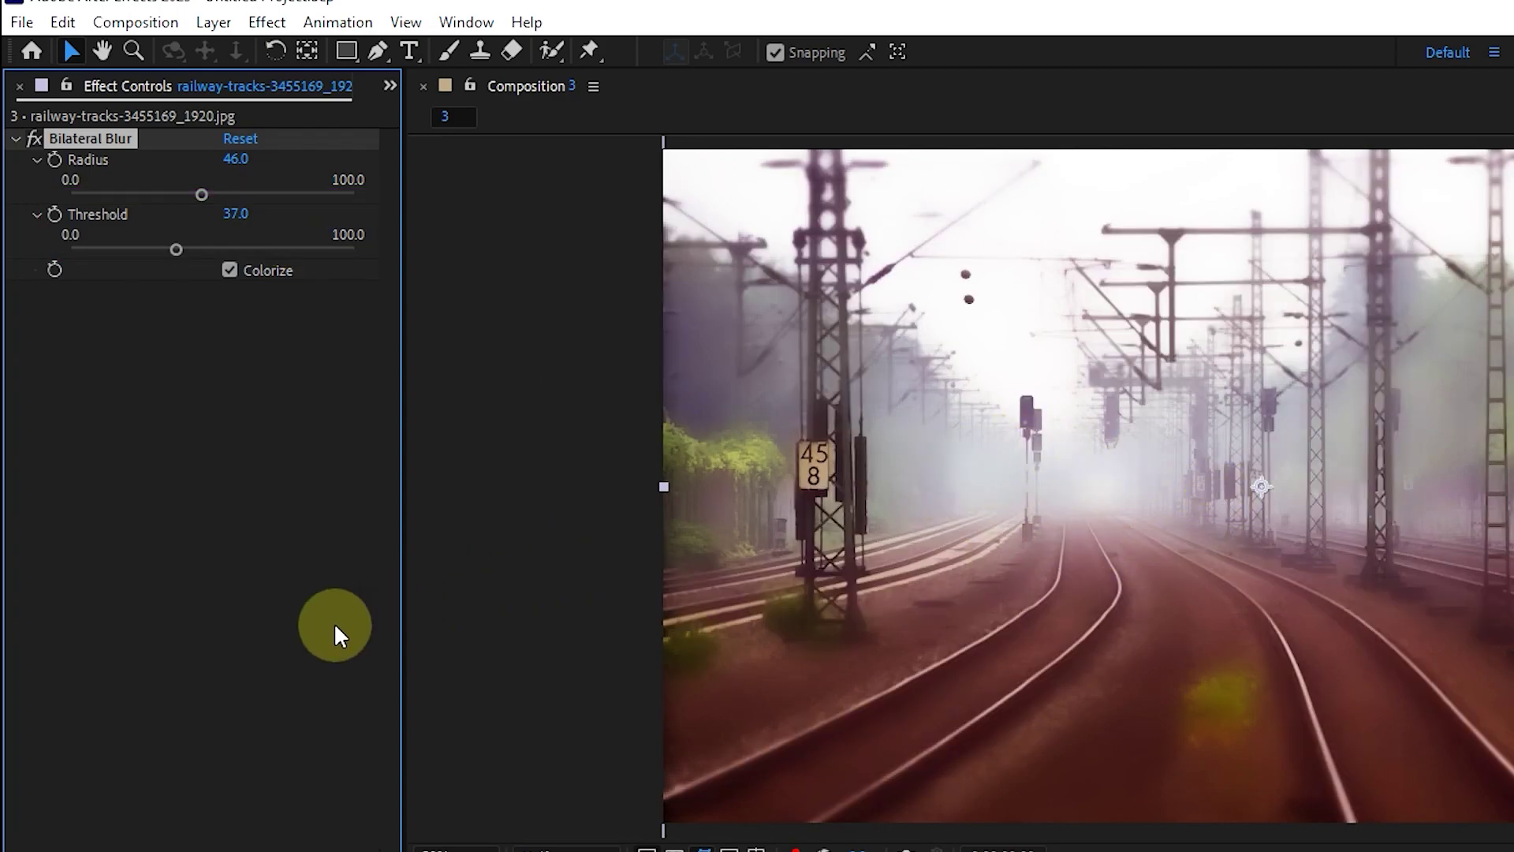
- Compare the photo with the blur off and on, then toggle Colorize off and back on
click(33, 139)
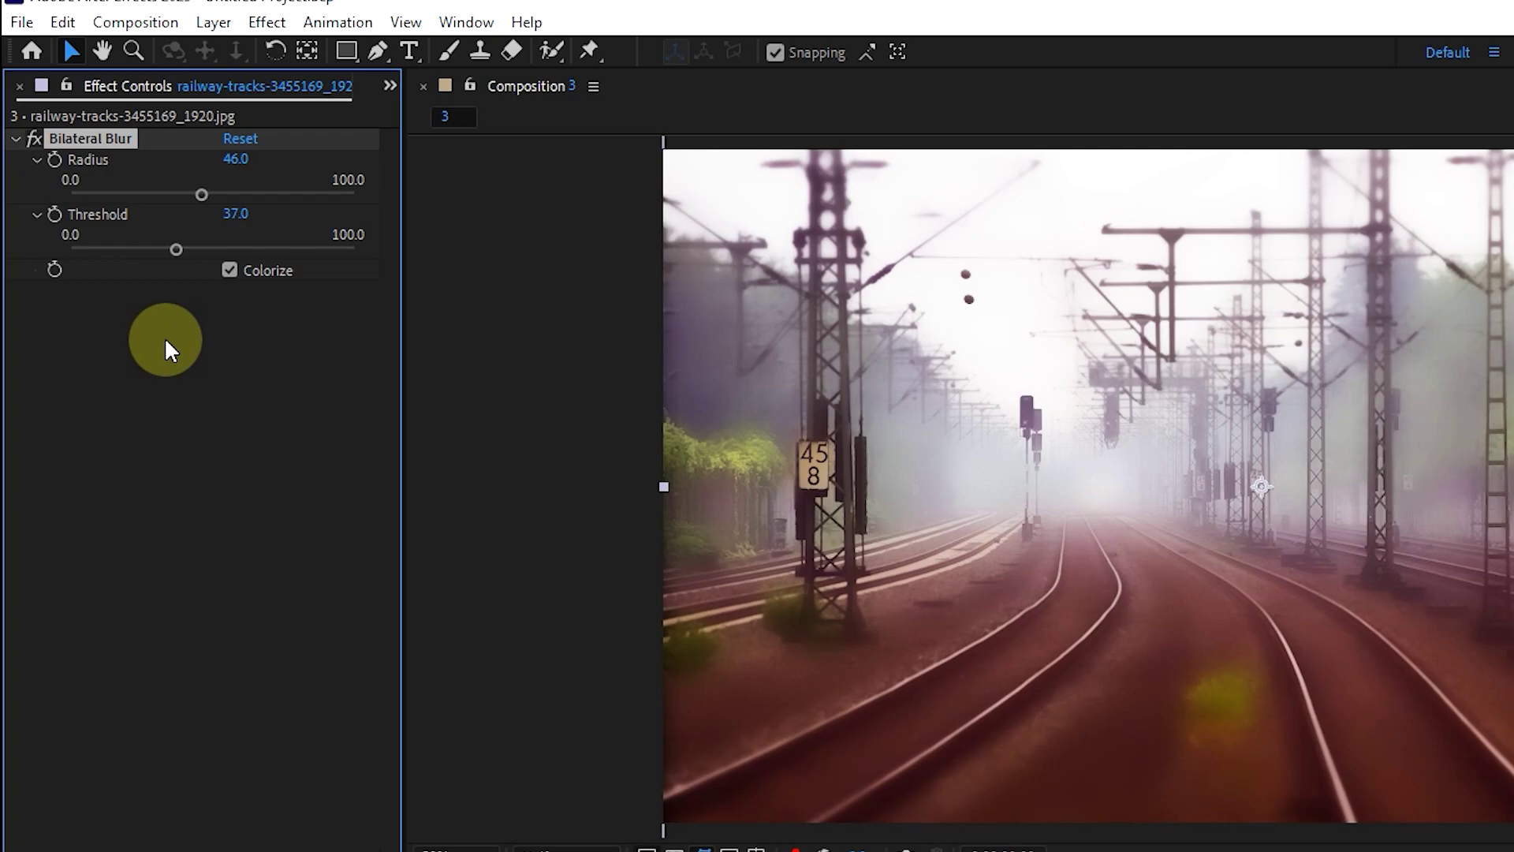
click(230, 270)
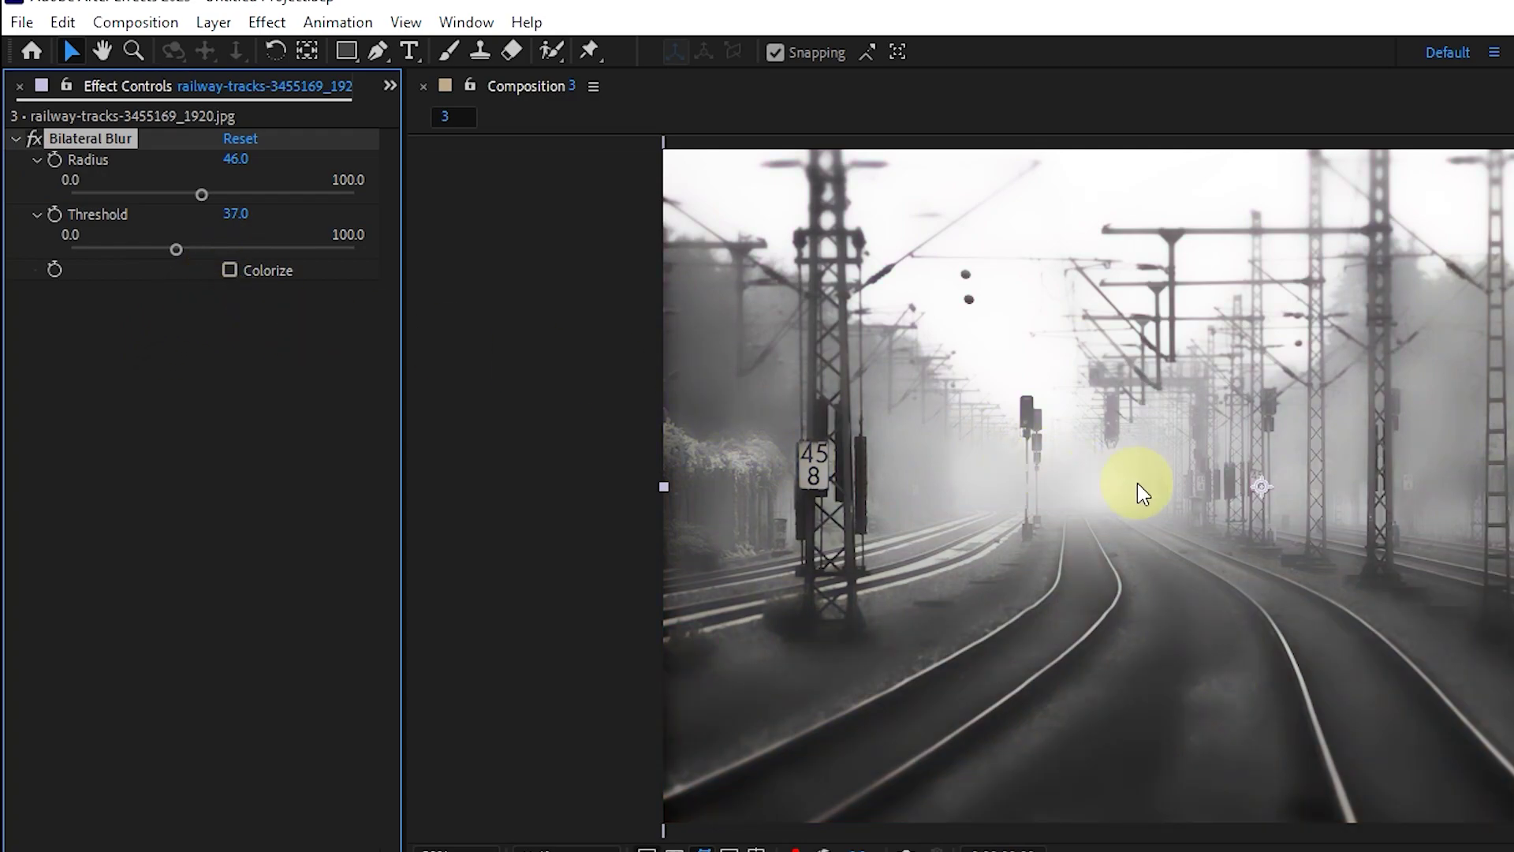
click(222, 271)
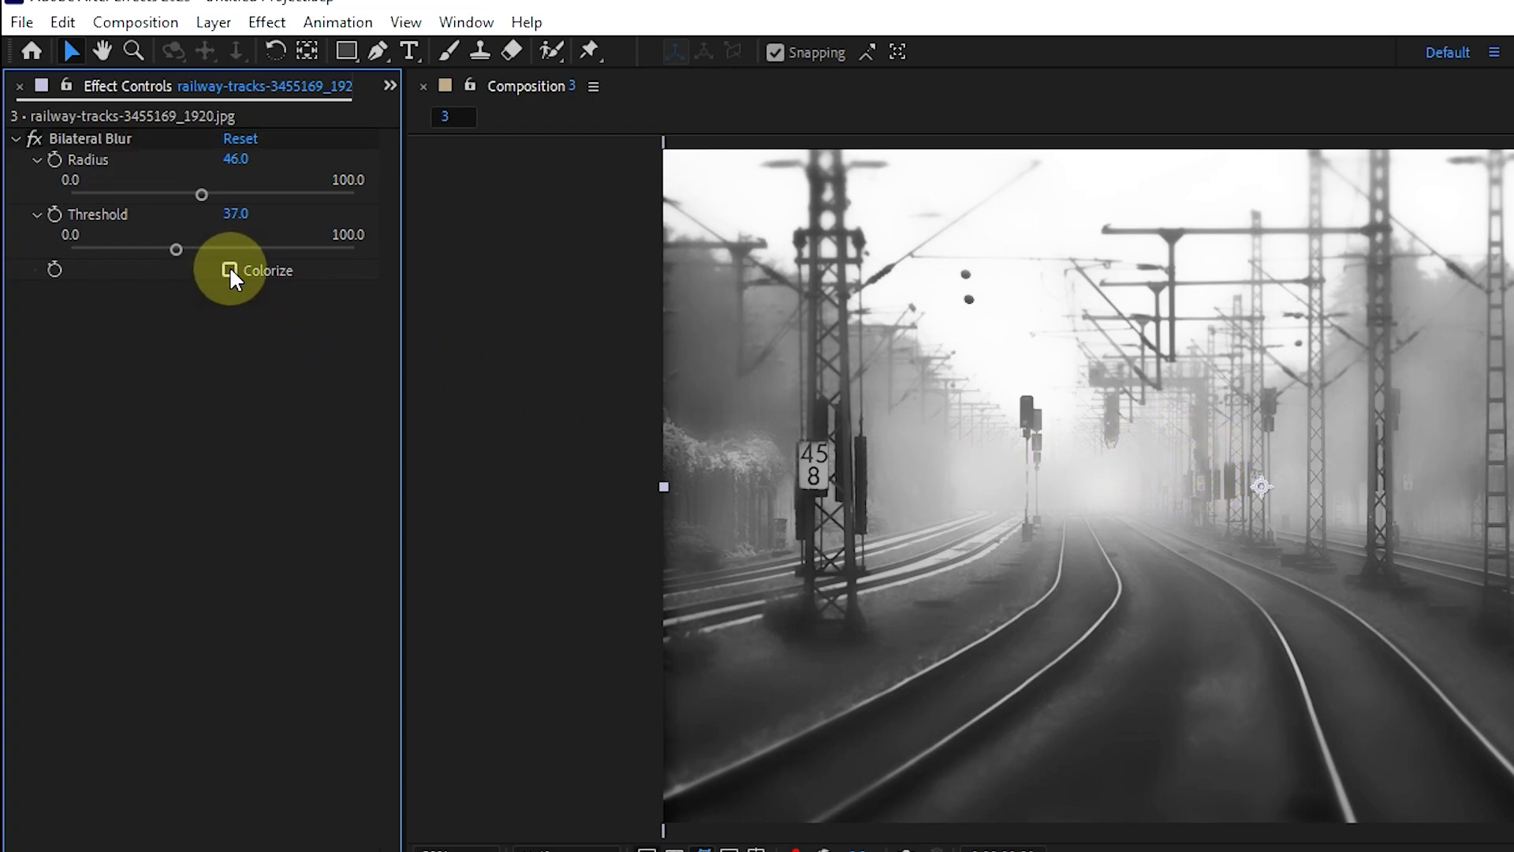
click(230, 270)
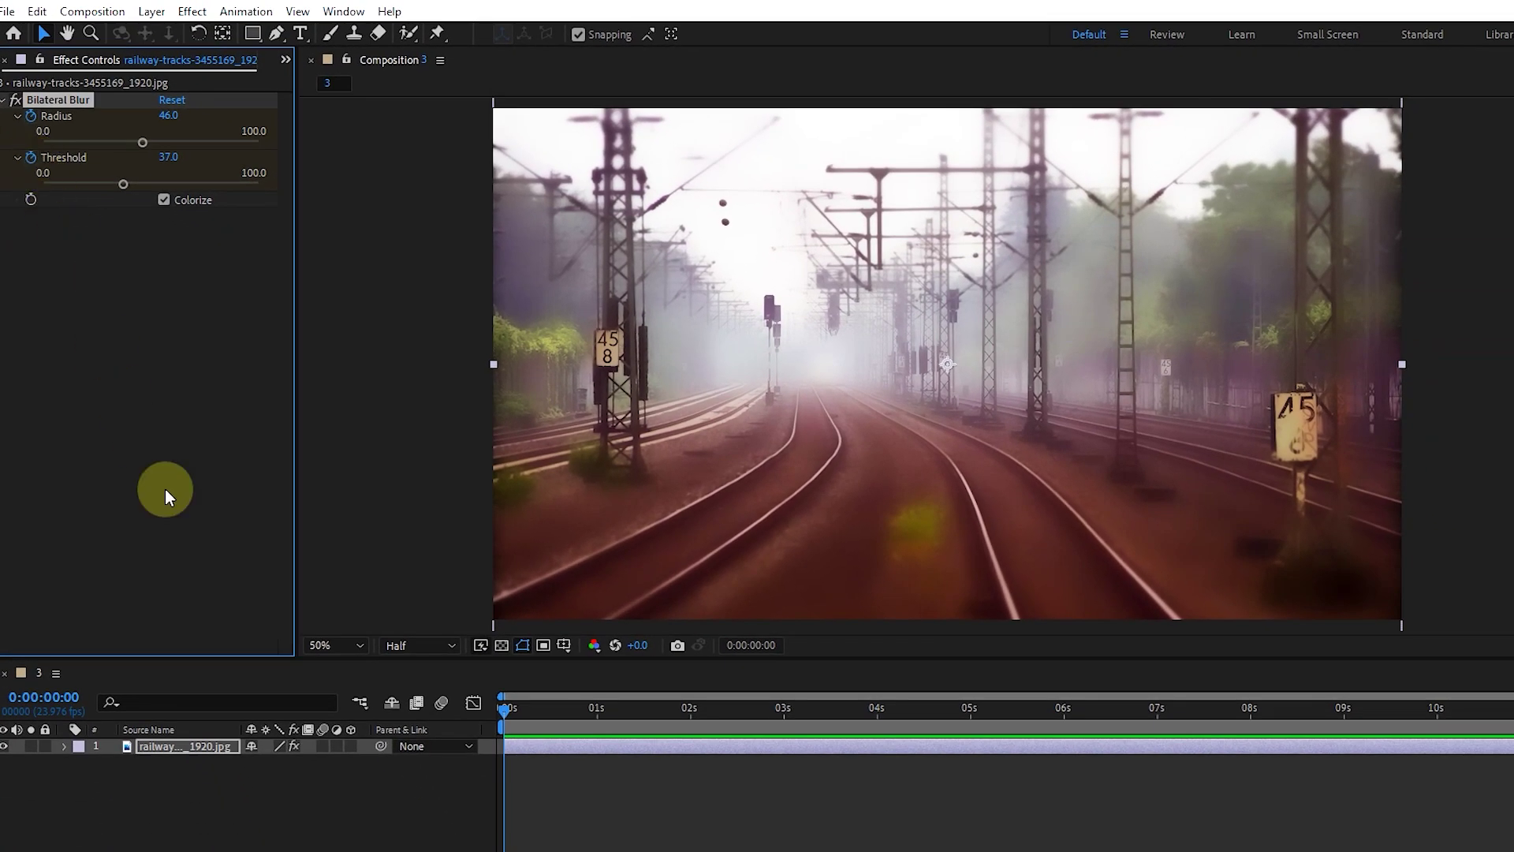
- Show the keyframed properties and set Radius and Threshold to 0 at the 1-second mark
key(u)
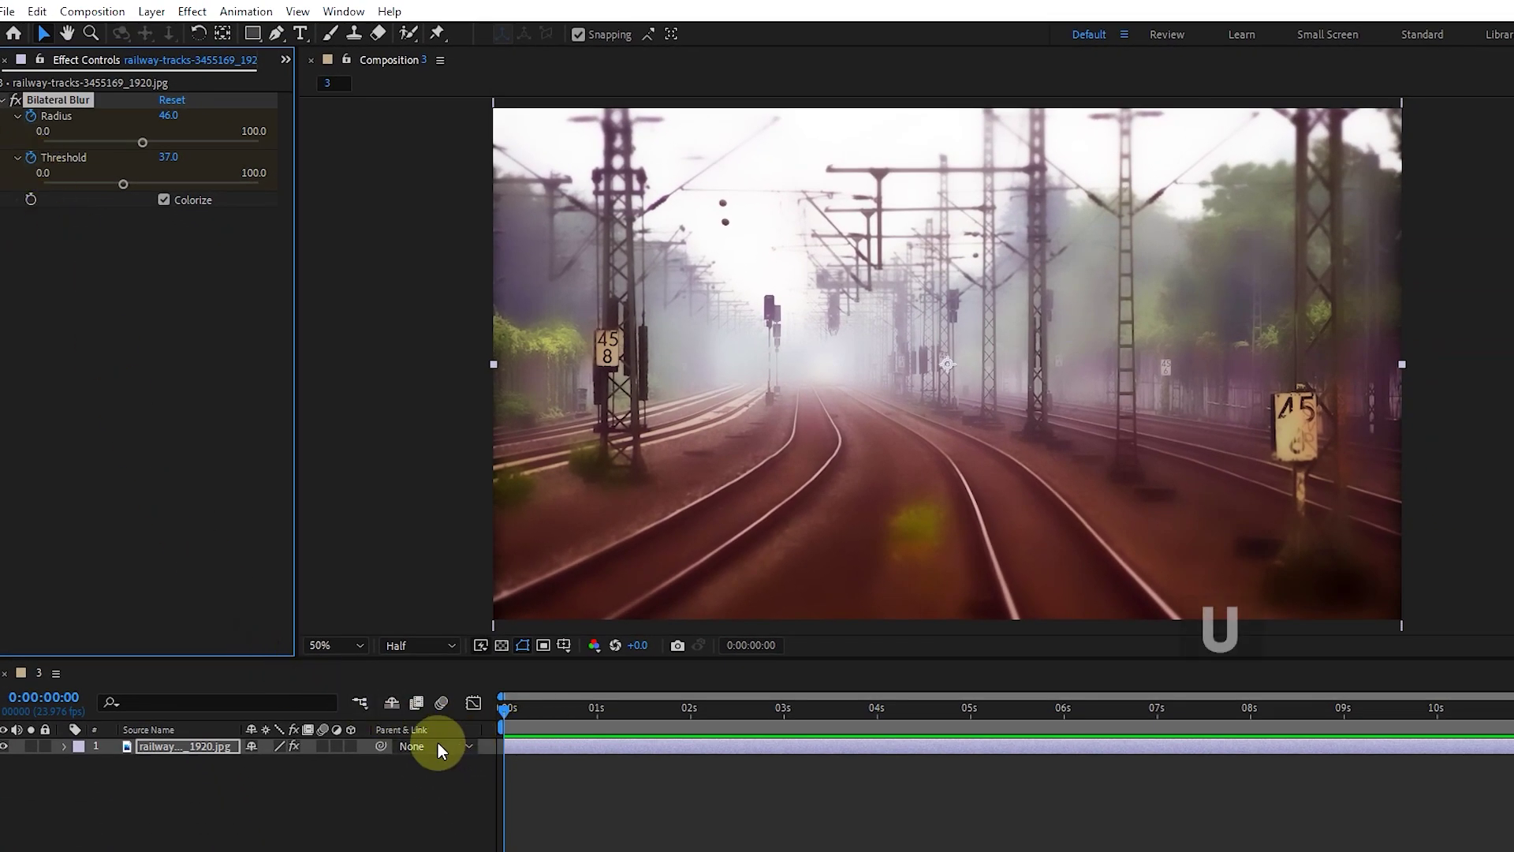
click(215, 750)
key(u)
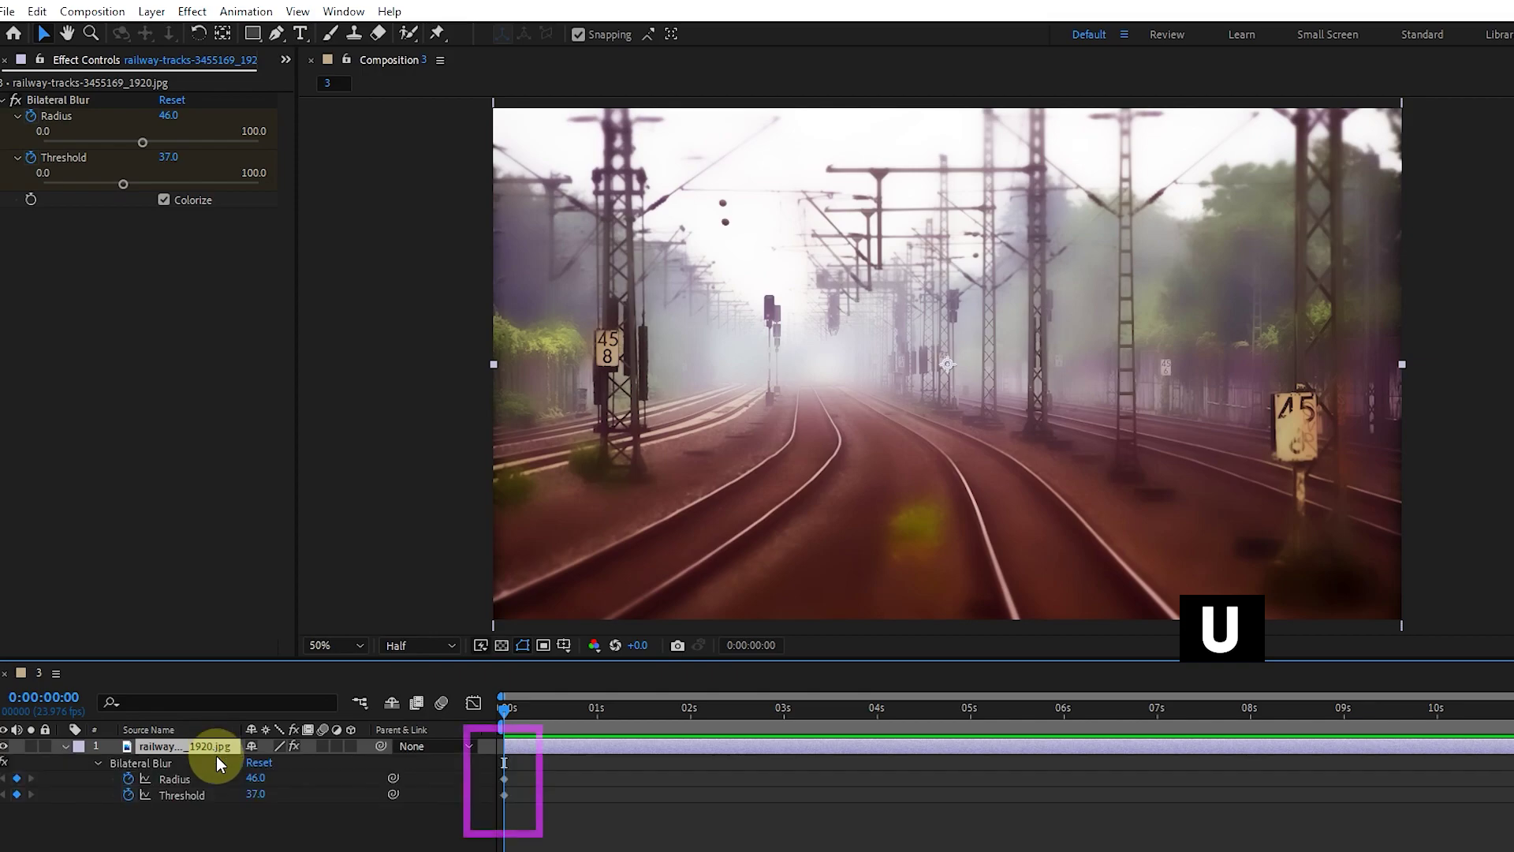
drag(589, 716, 598, 717)
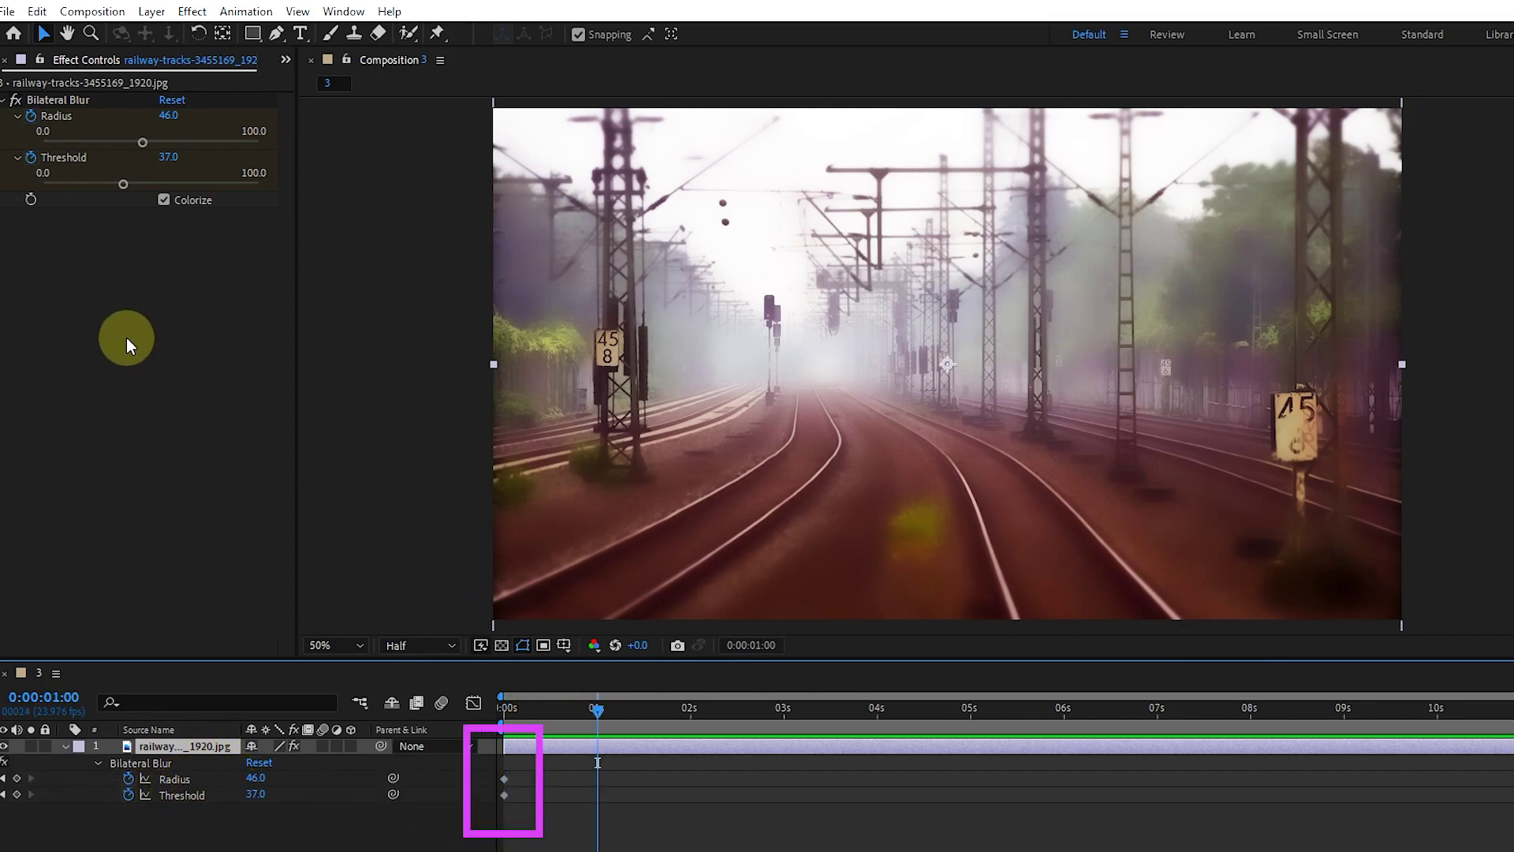
drag(125, 178, 31, 187)
click(140, 142)
drag(102, 144, 34, 142)
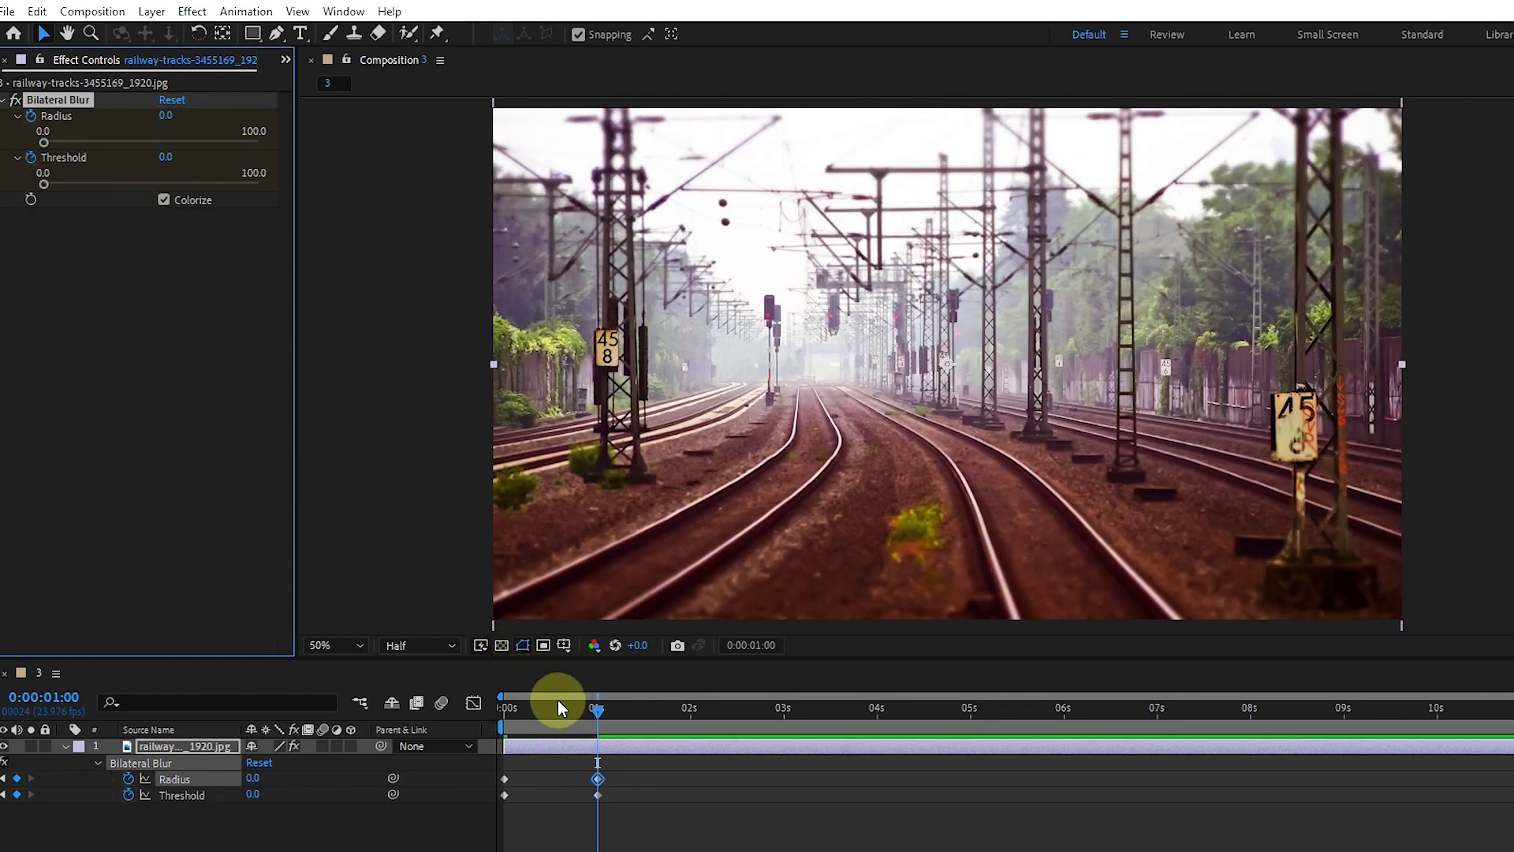
- Preview and scrub the blur animation, then return to the composition start
key(space)
drag(598, 712, 485, 717)
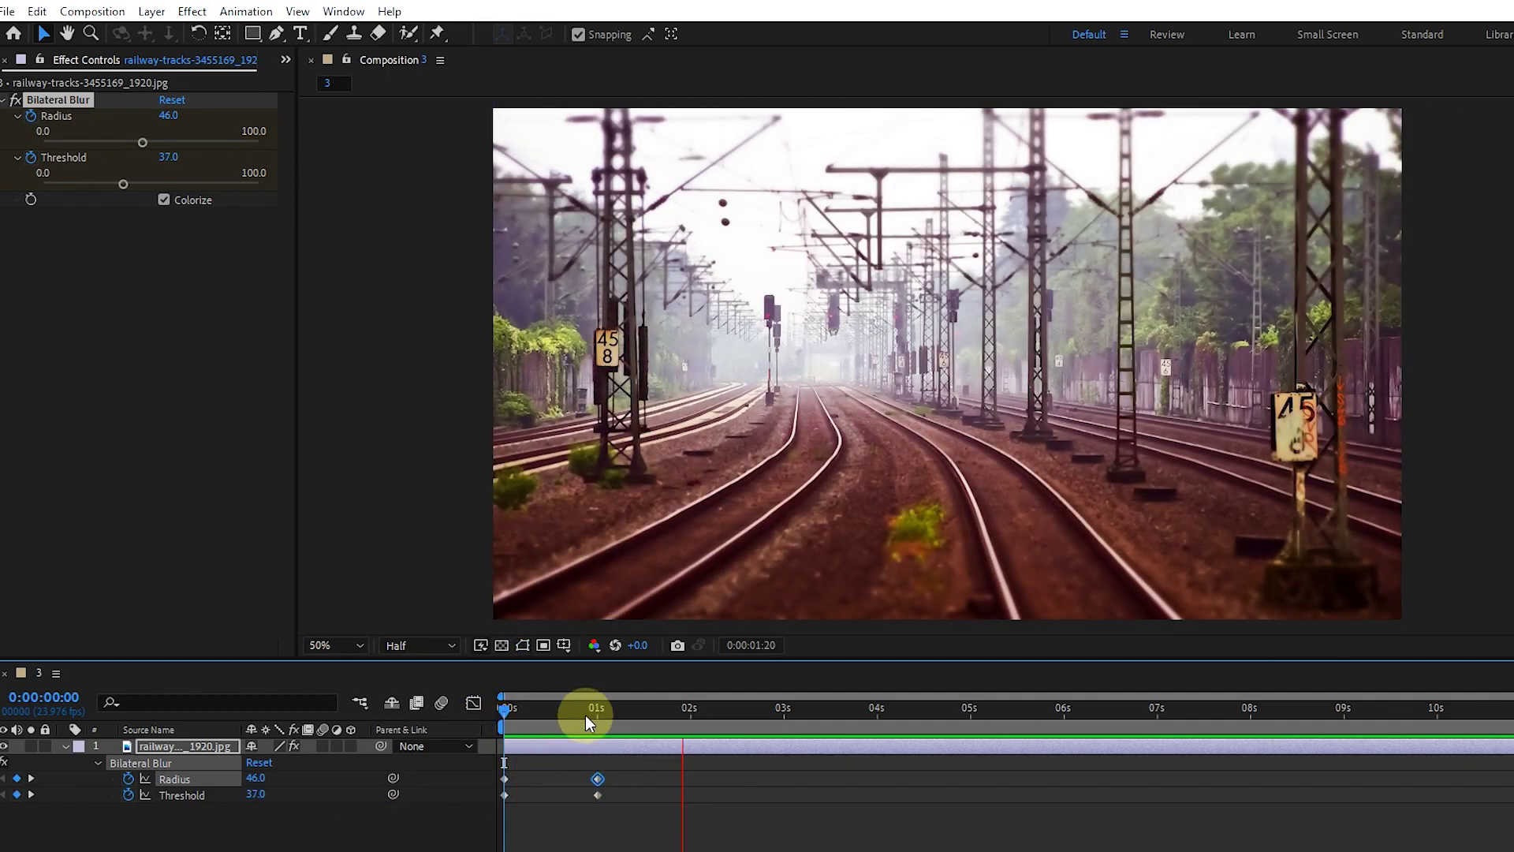
click(526, 745)
mouse_move(538, 713)
mouse_down()
mouse_move(480, 713)
mouse_move(596, 713)
mouse_move(460, 722)
mouse_move(579, 726)
mouse_move(543, 729)
mouse_up()
key(Home)
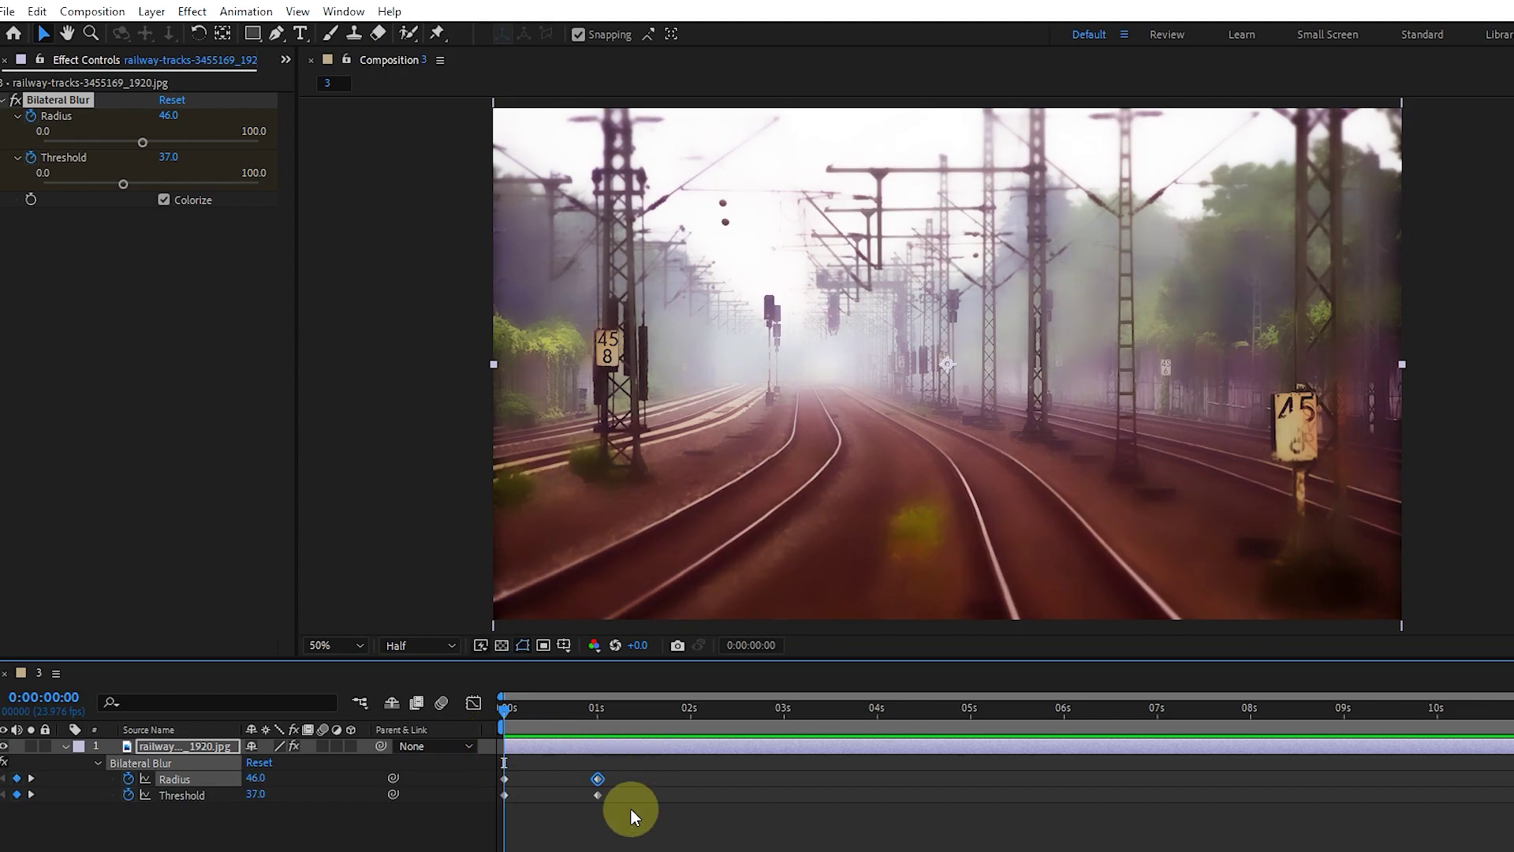
- Delete Bilateral Blur from the railway layer and apply Camera Lens Blur from Blur & Sharpen
click(46, 97)
key(Delete)
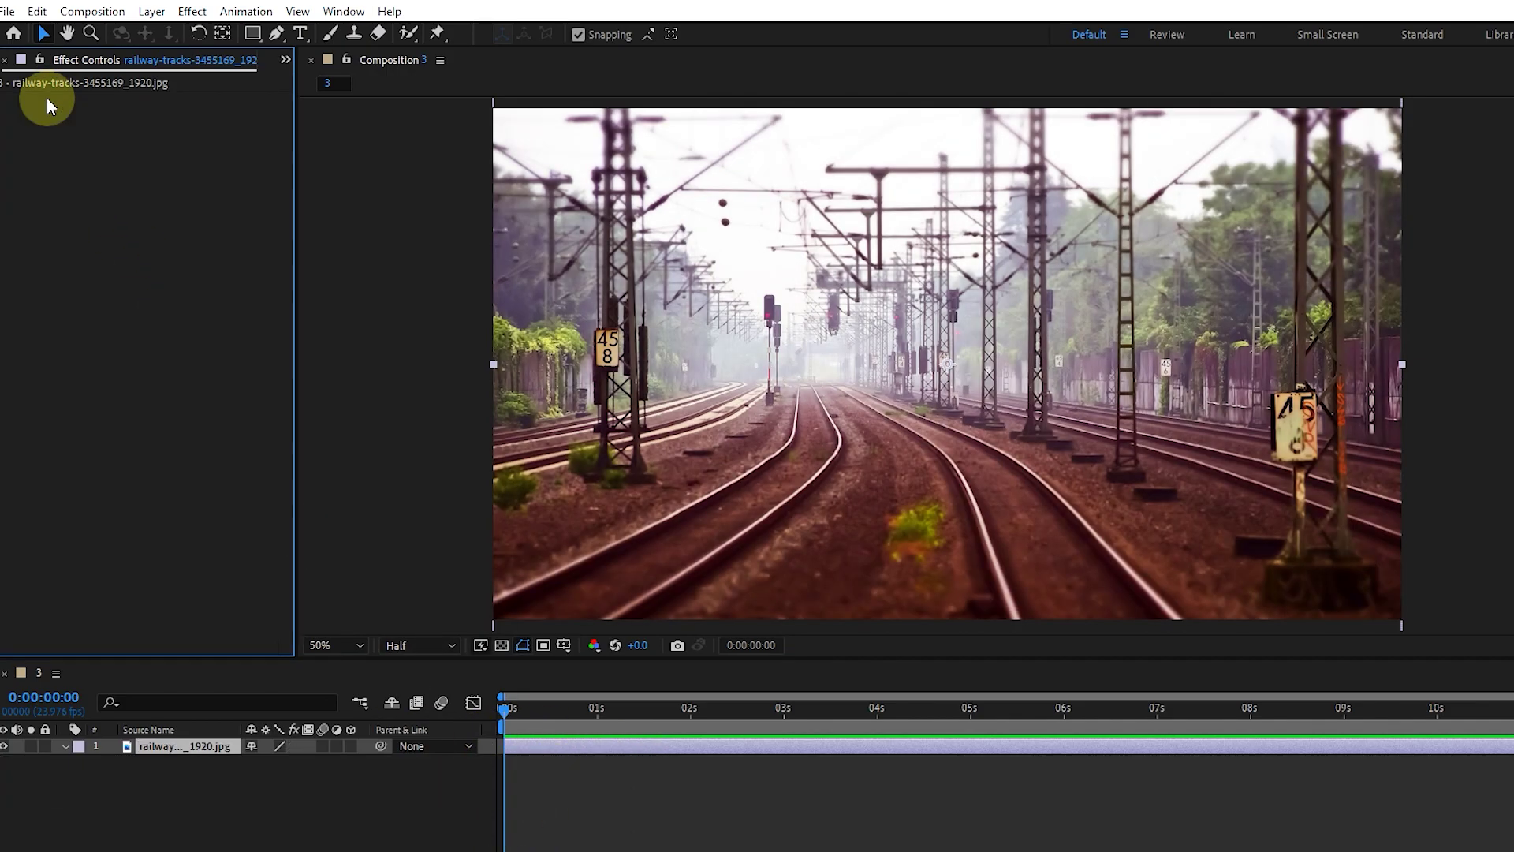
click(244, 797)
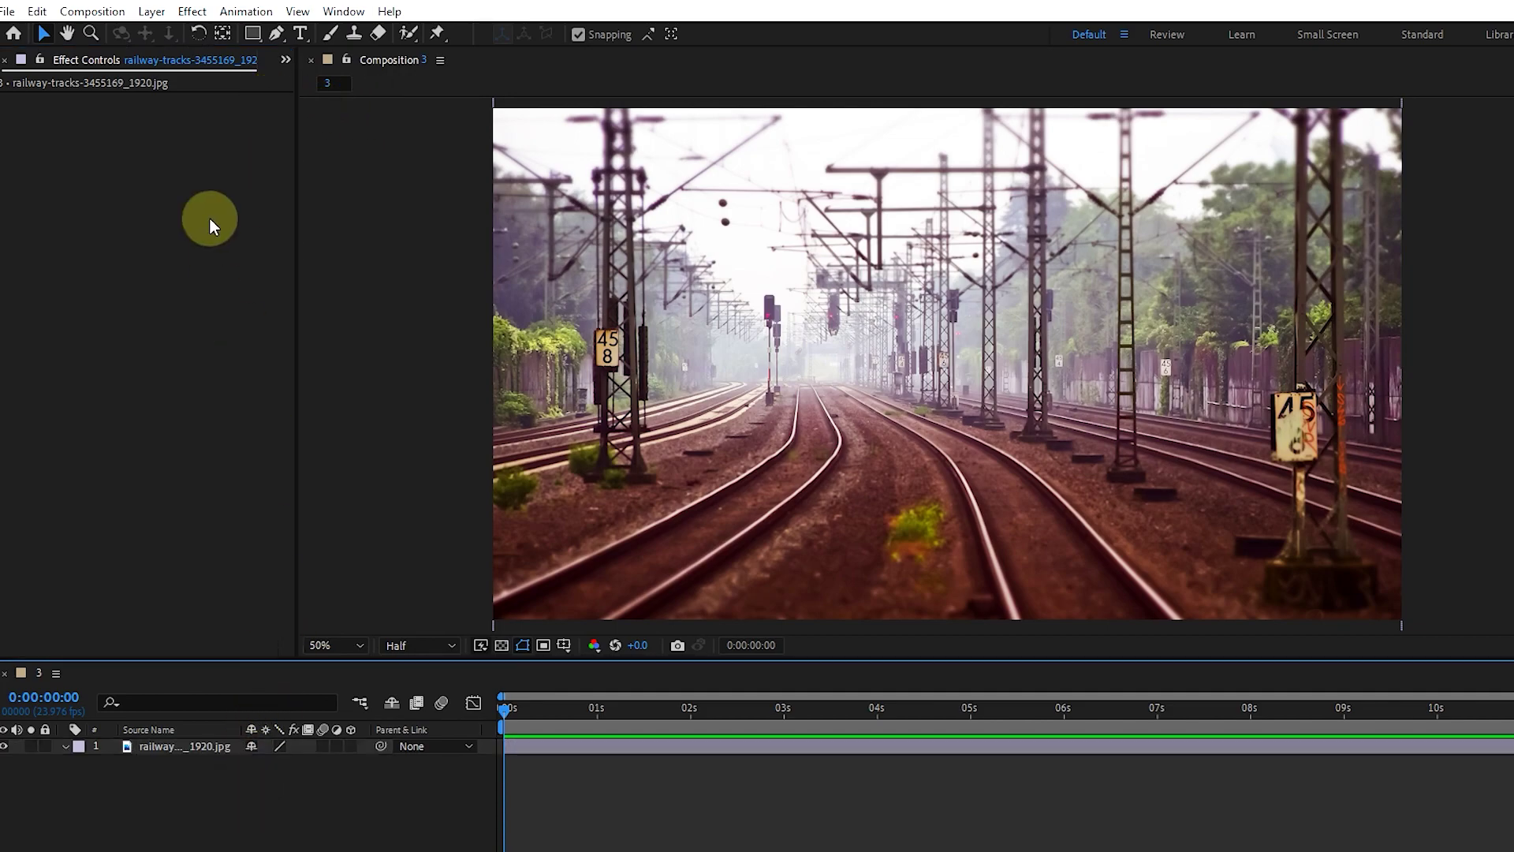
click(191, 12)
click(189, 748)
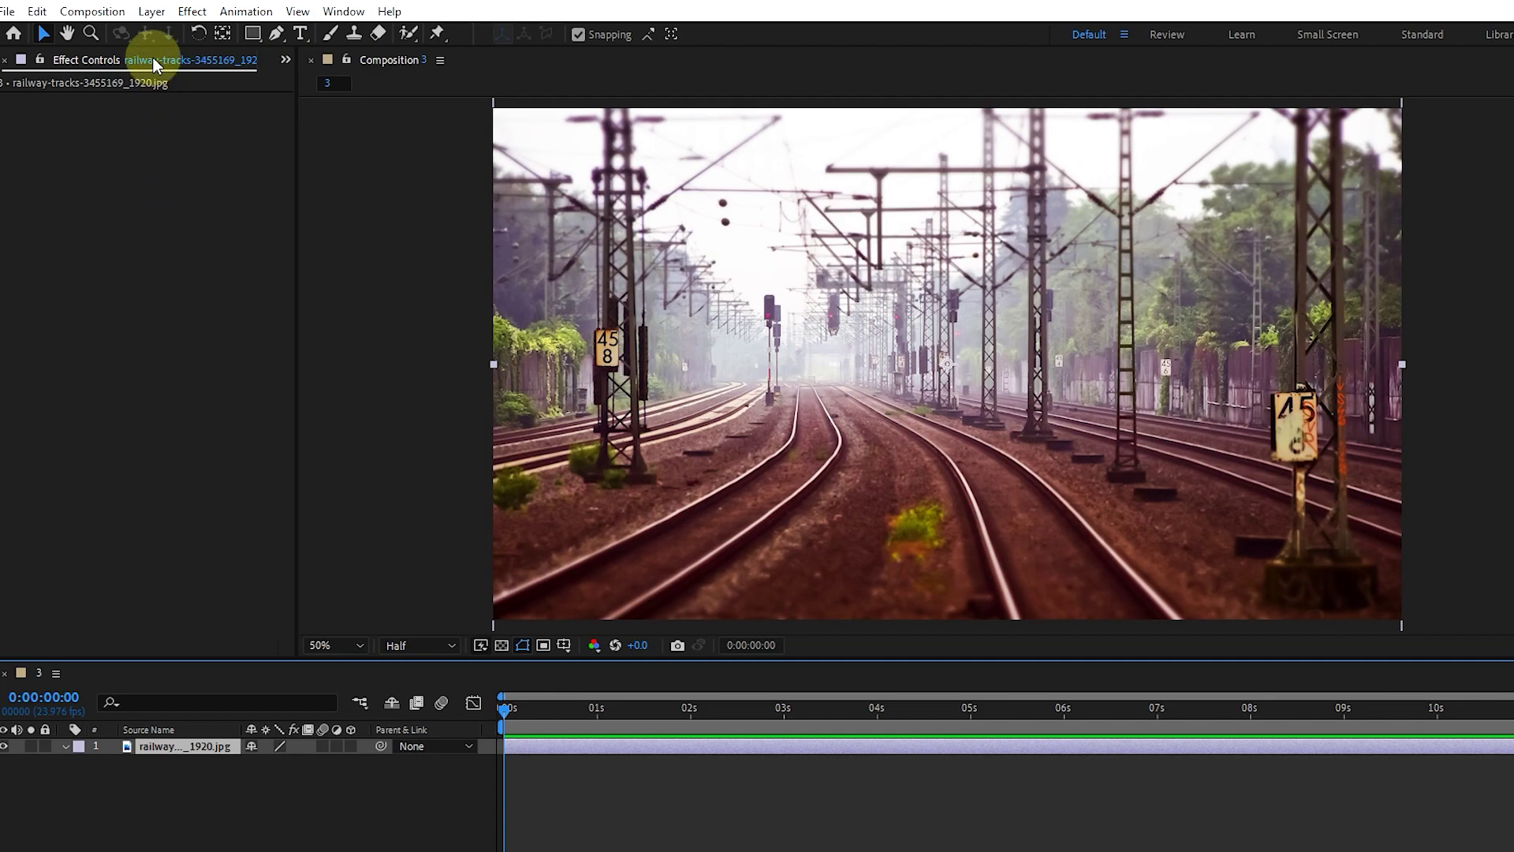
click(192, 12)
mouse_move(286, 142)
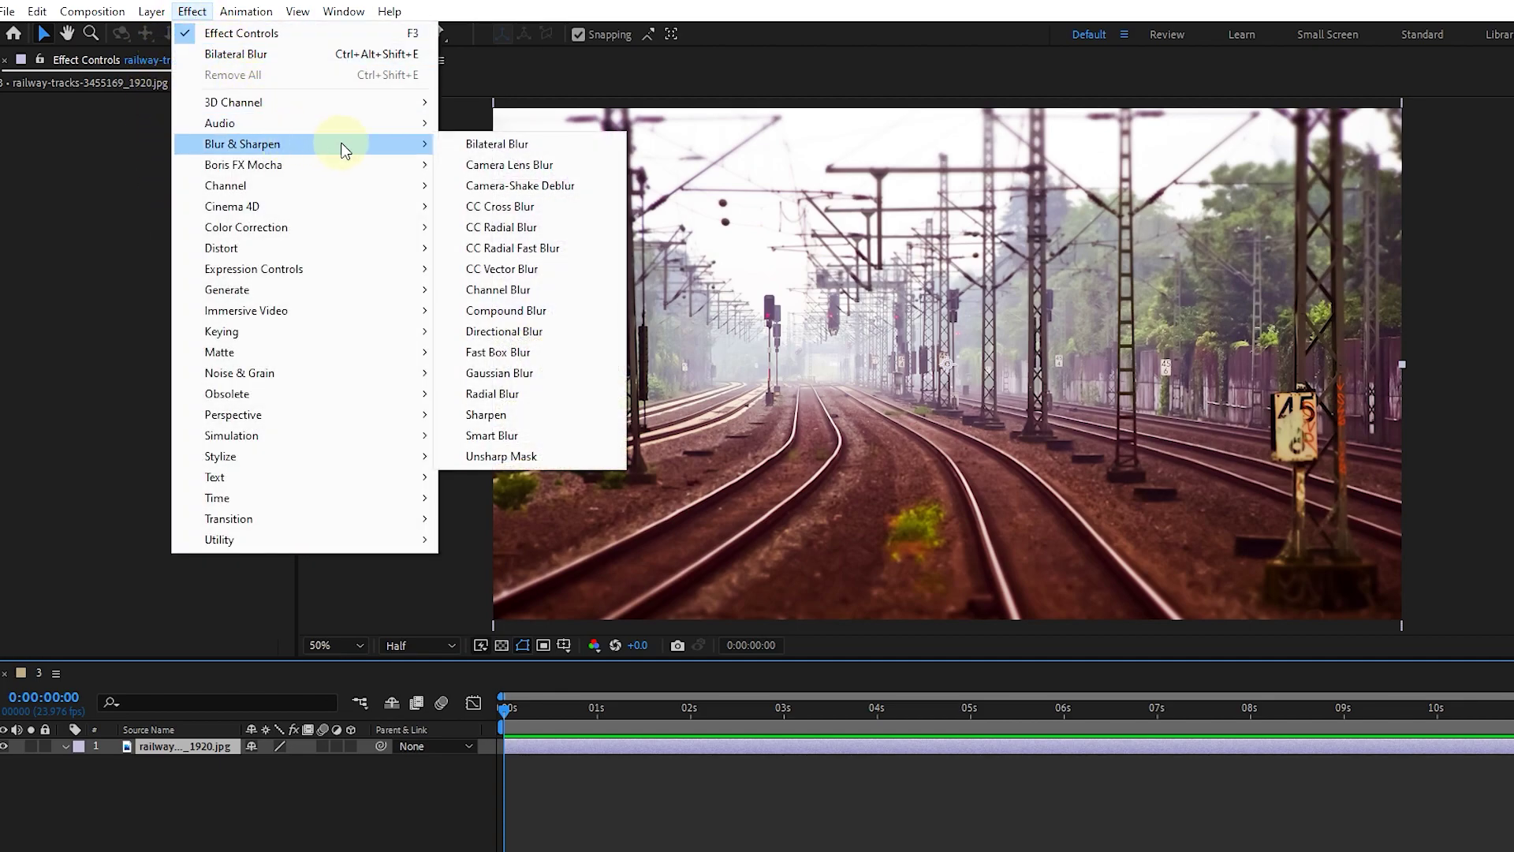
click(516, 164)
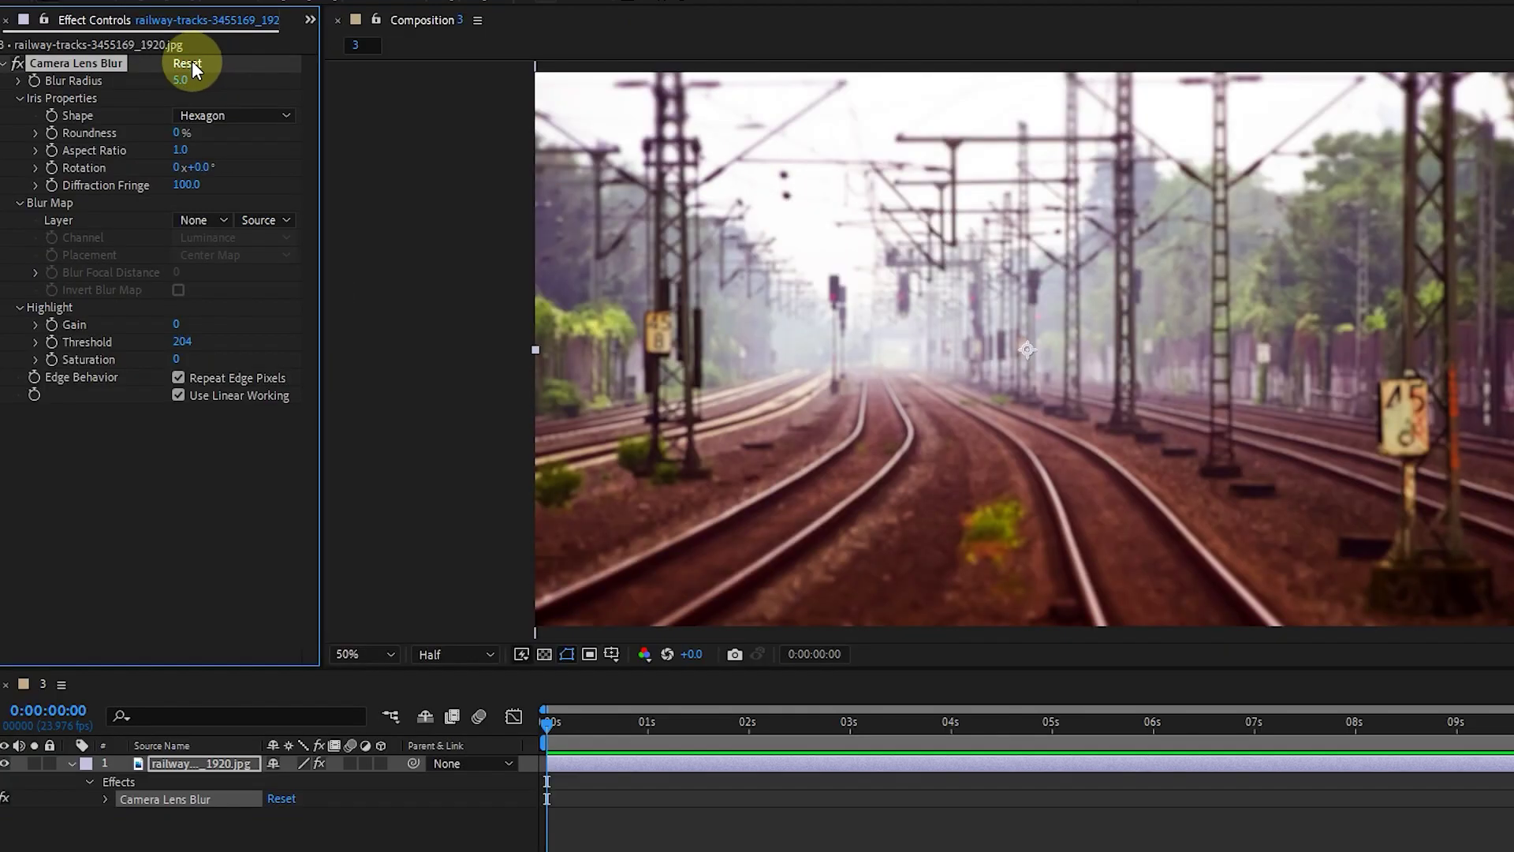
- Raise Blur Radius to 34 and try the Triangle, Square and Octagon iris shapes
drag(180, 80, 229, 95)
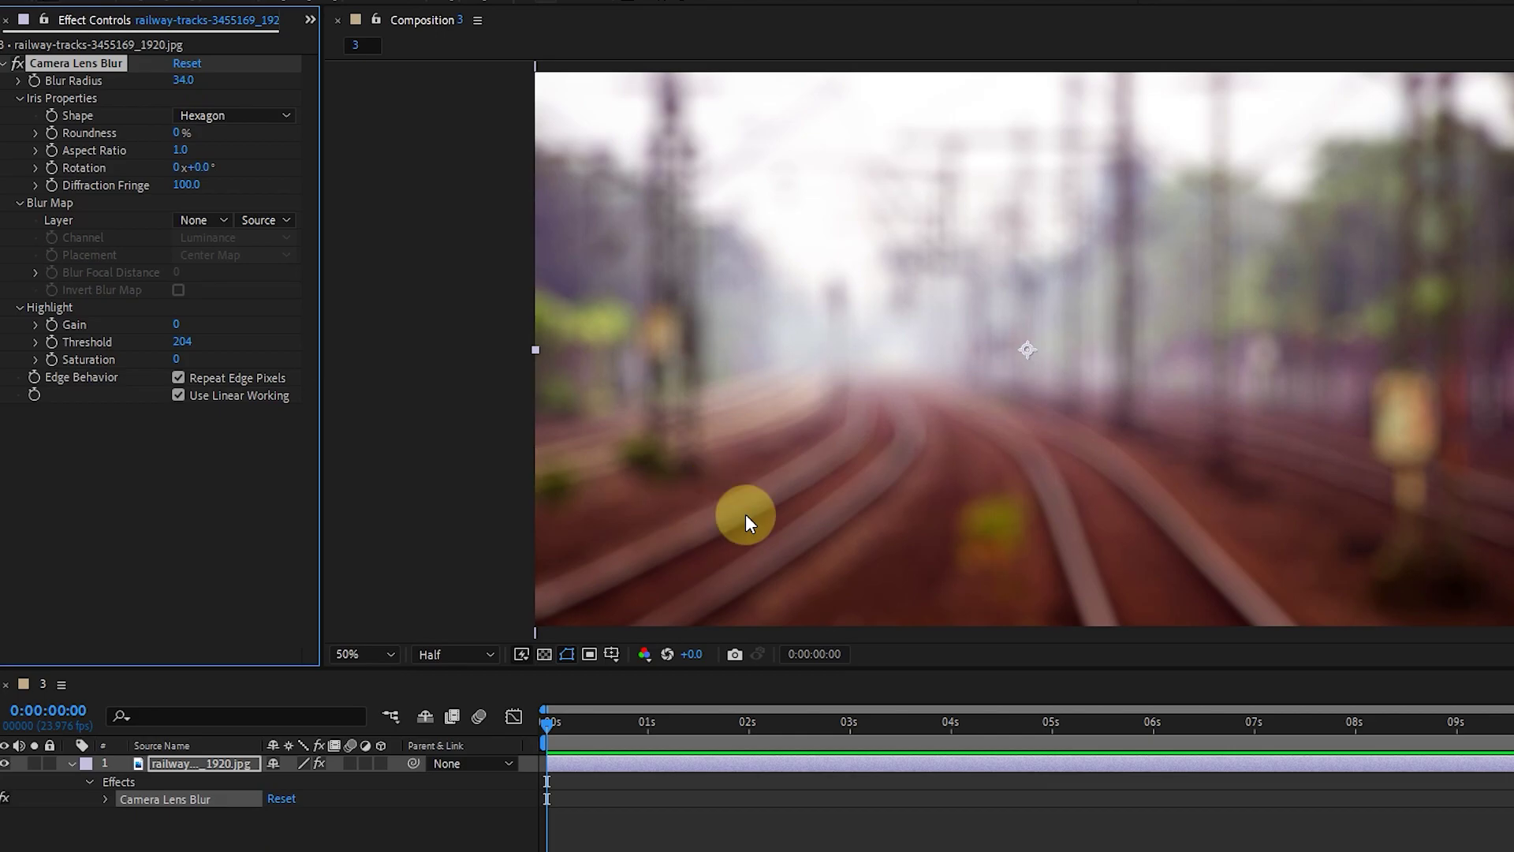
click(213, 115)
click(226, 140)
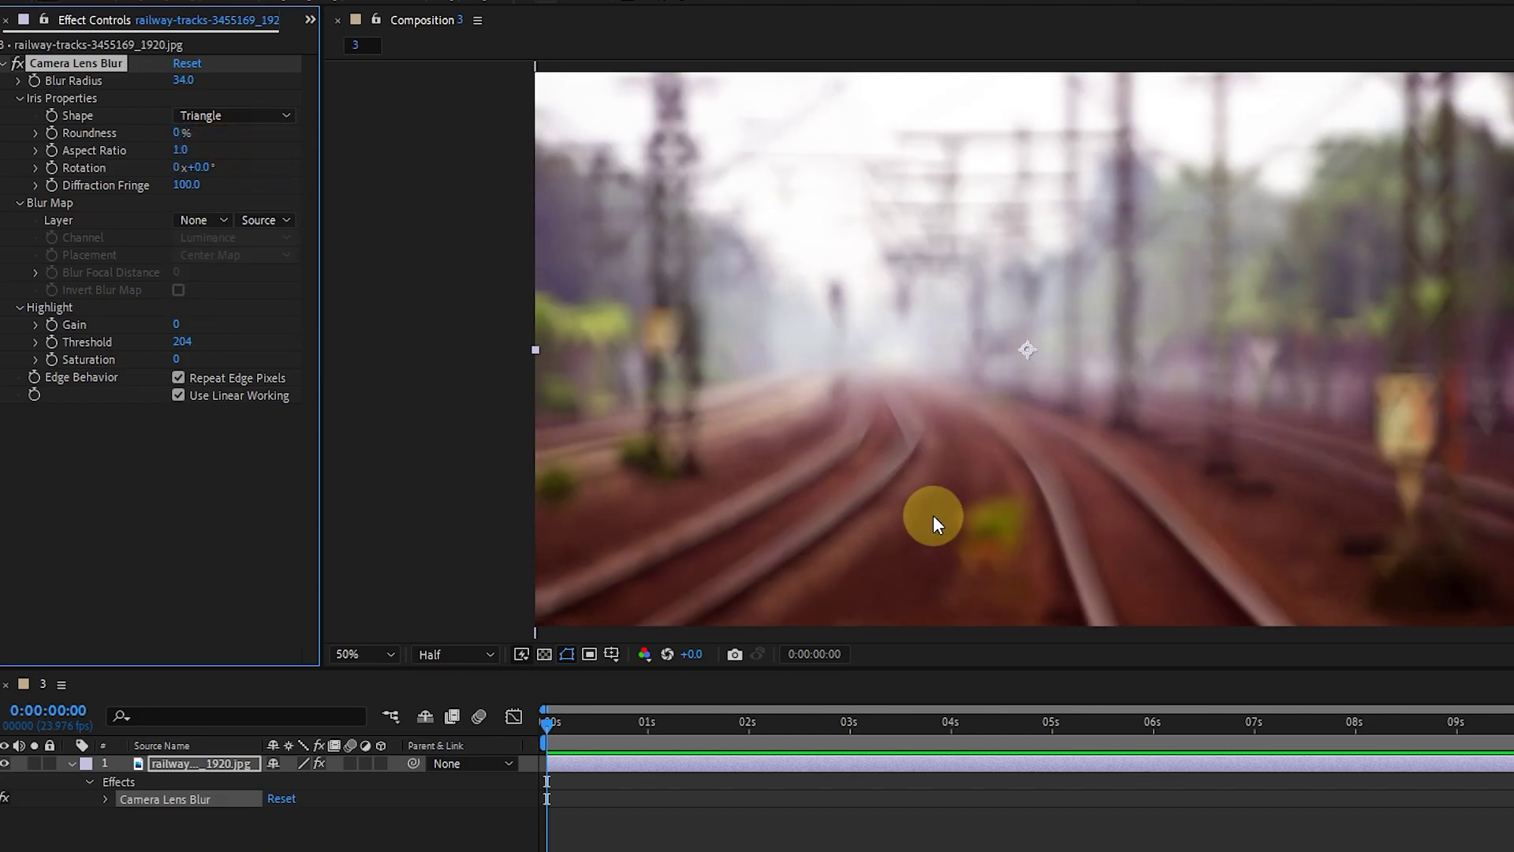
click(244, 115)
click(252, 156)
click(220, 115)
click(231, 251)
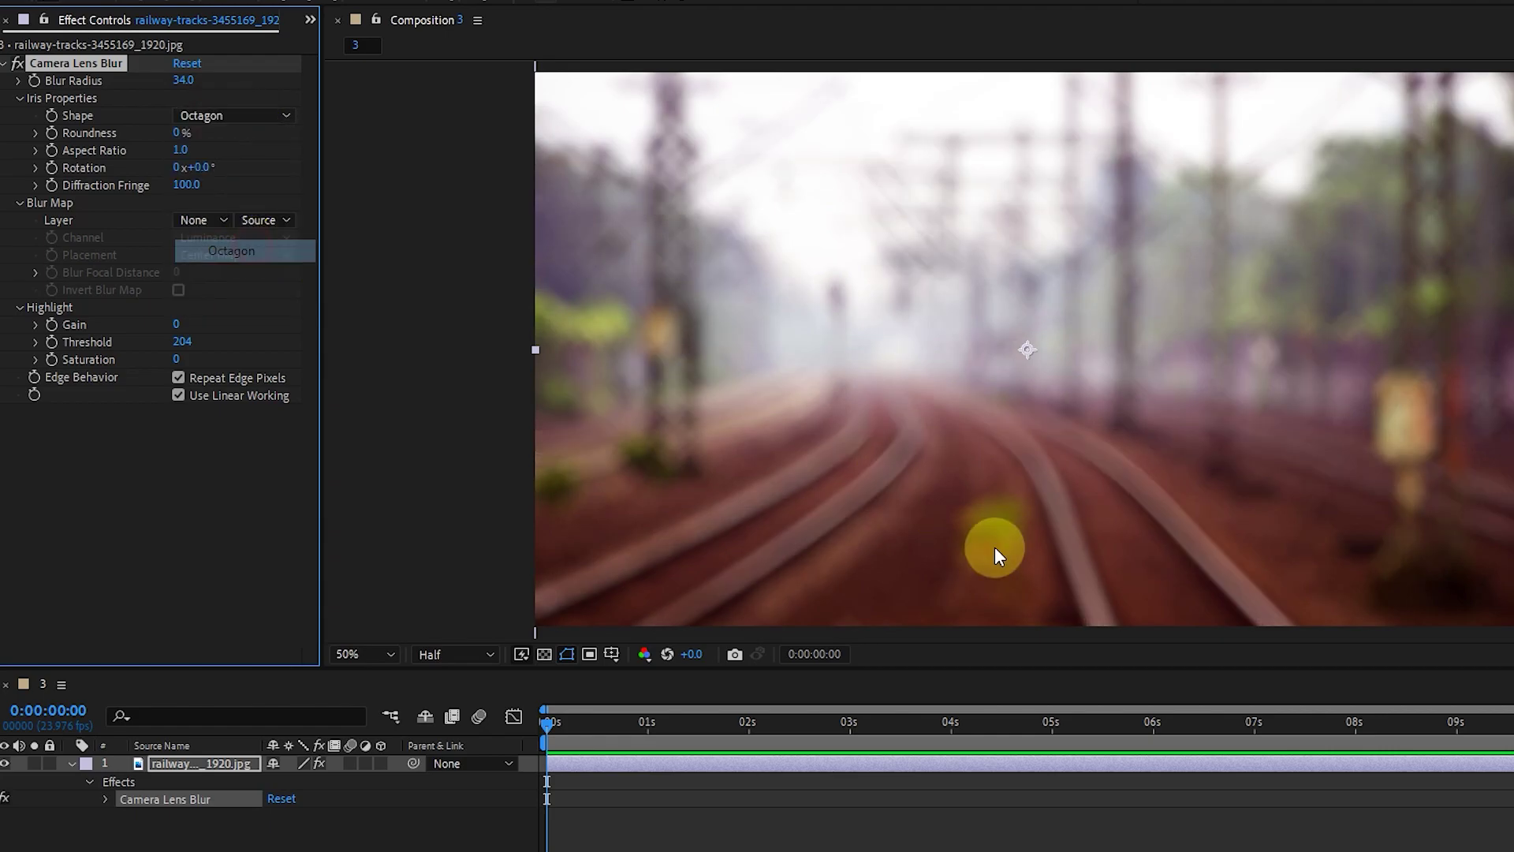
- Try the Nonagon iris, return to Hexagon, and rotate the iris to 49°
click(263, 116)
click(251, 273)
click(232, 116)
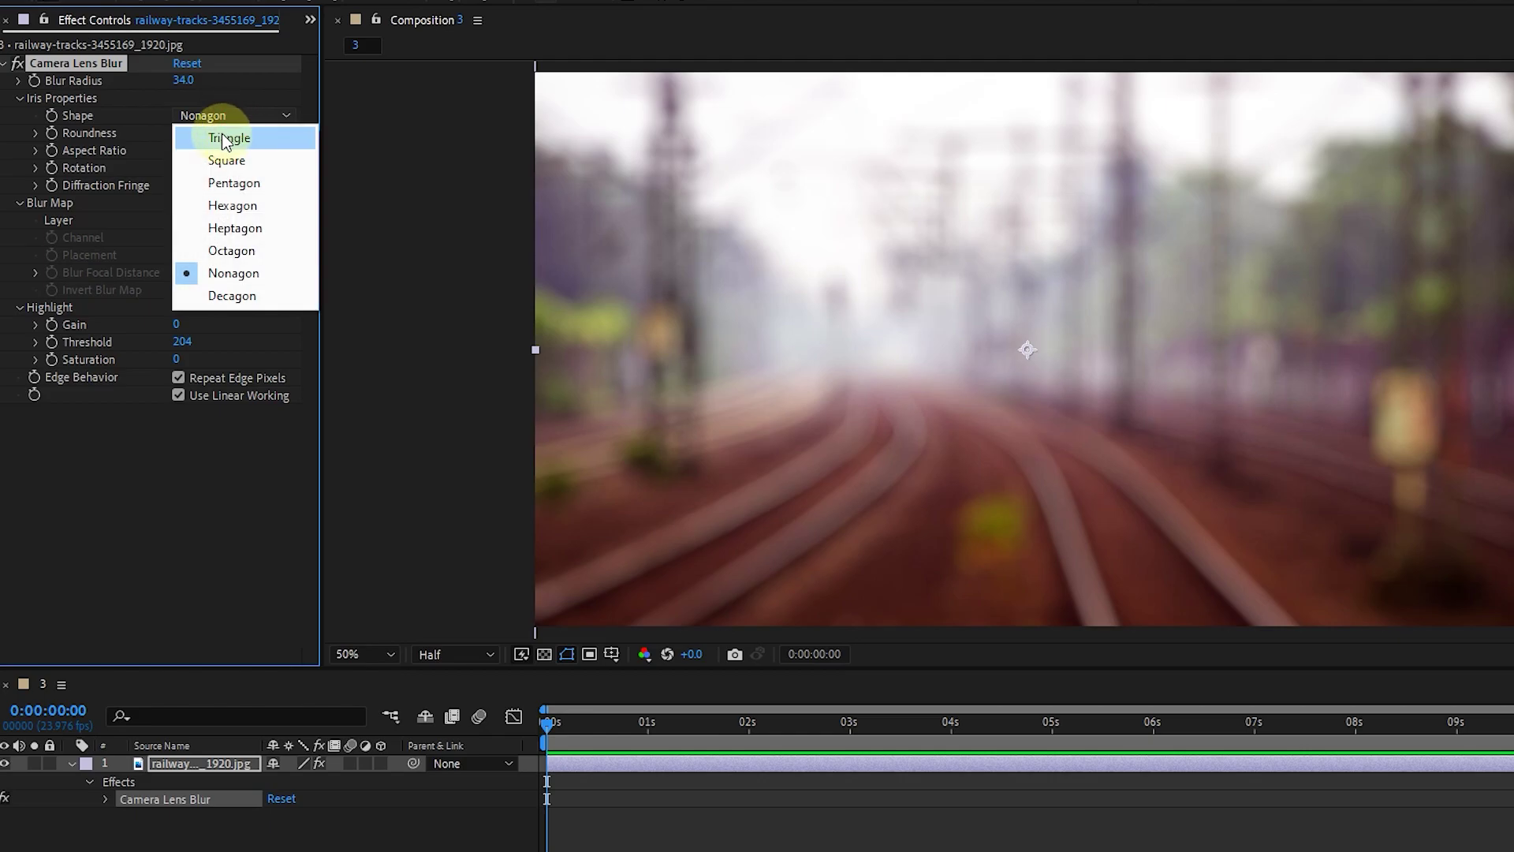
click(232, 205)
mouse_move(193, 167)
mouse_down()
mouse_move(372, 186)
mouse_move(270, 186)
mouse_up()
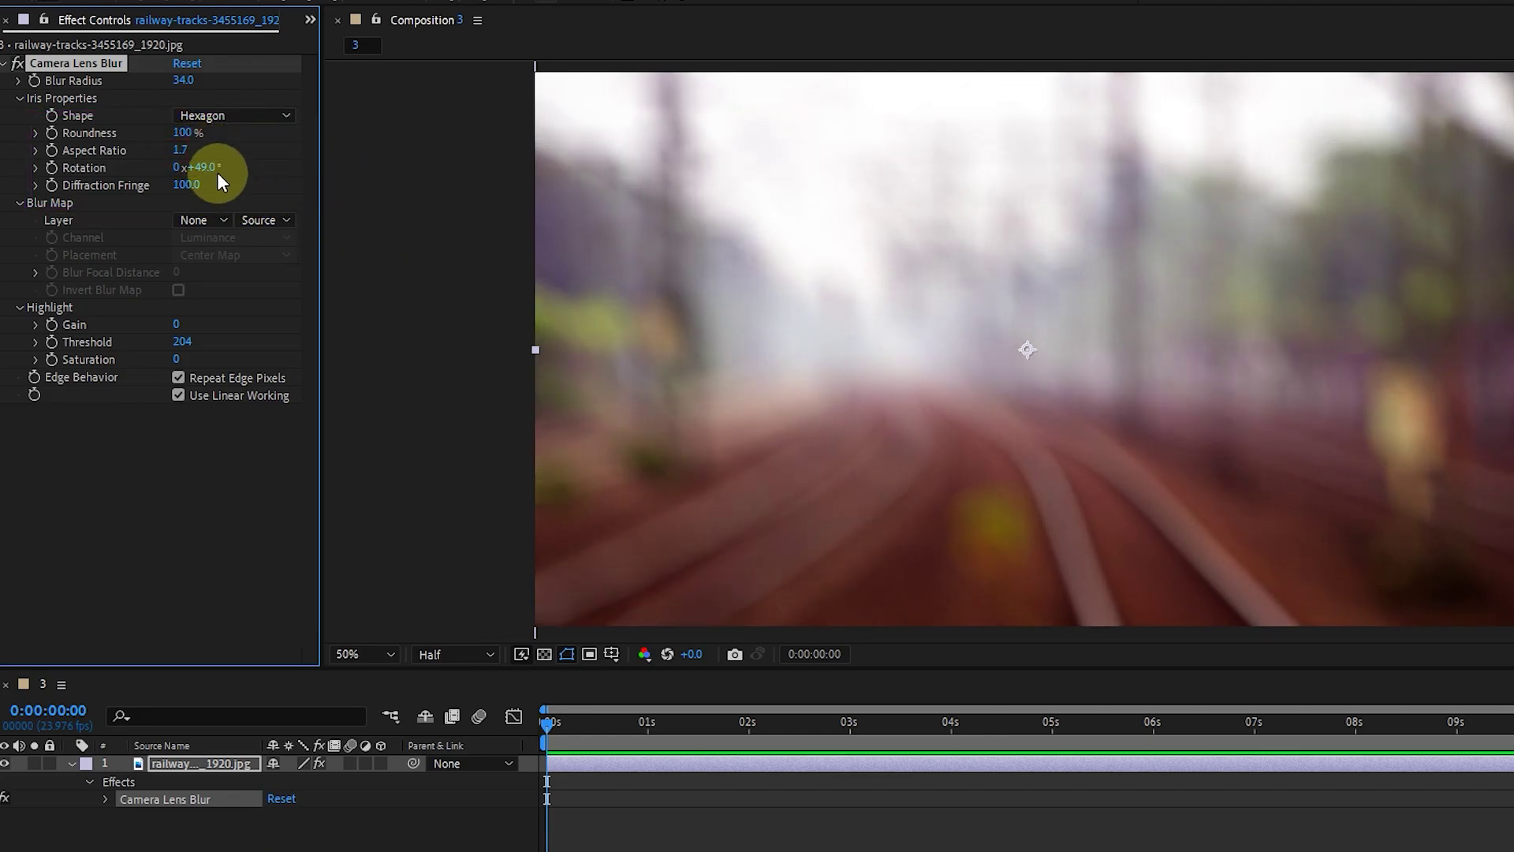
- Rotate the iris further, then reset Camera Lens Blur and set Blur Radius to 45
drag(219, 179, 85, 185)
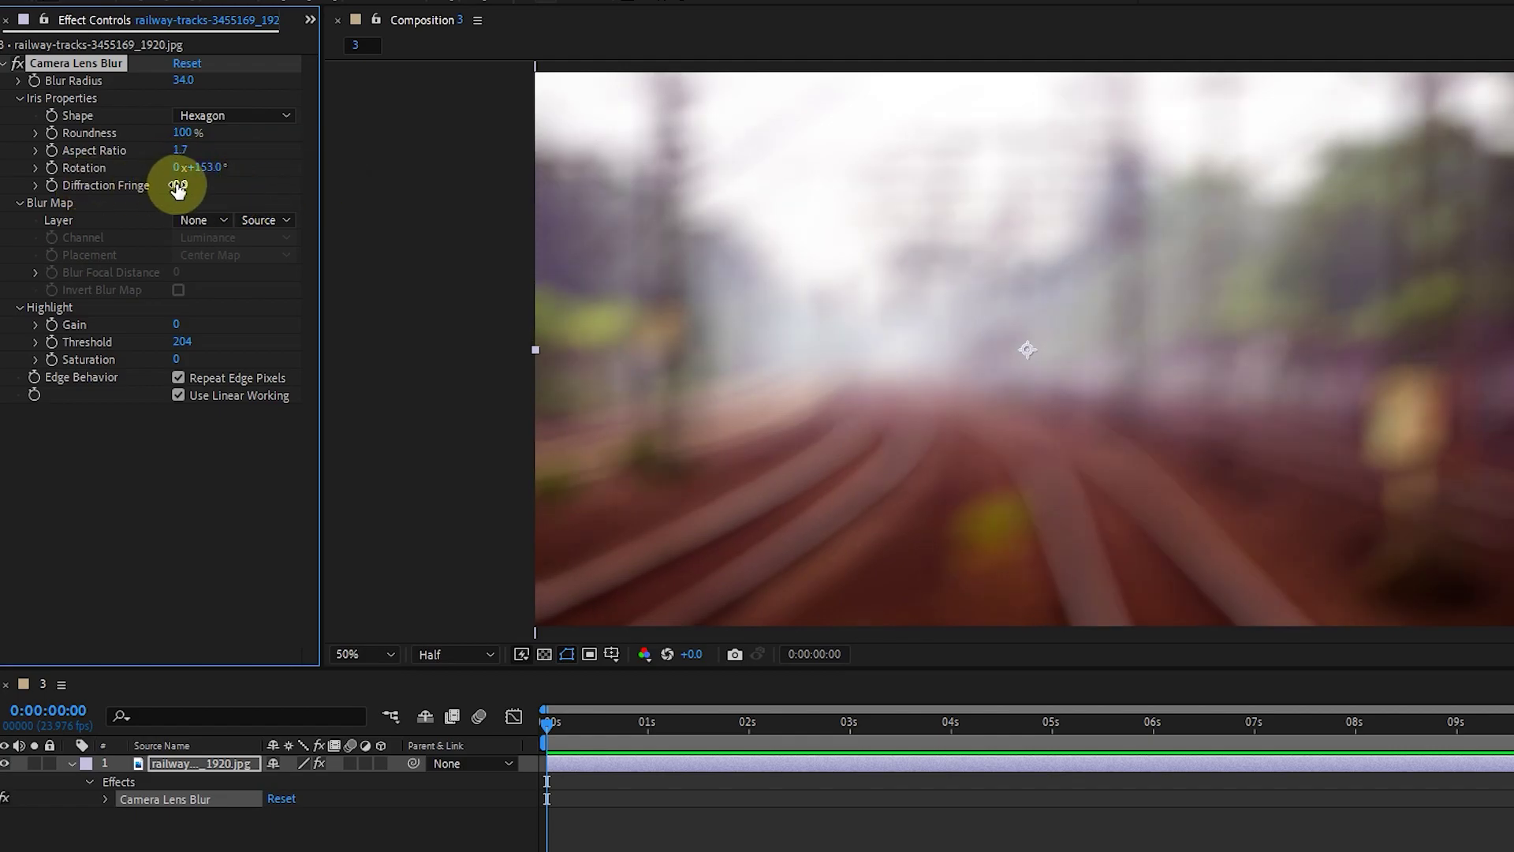
click(188, 64)
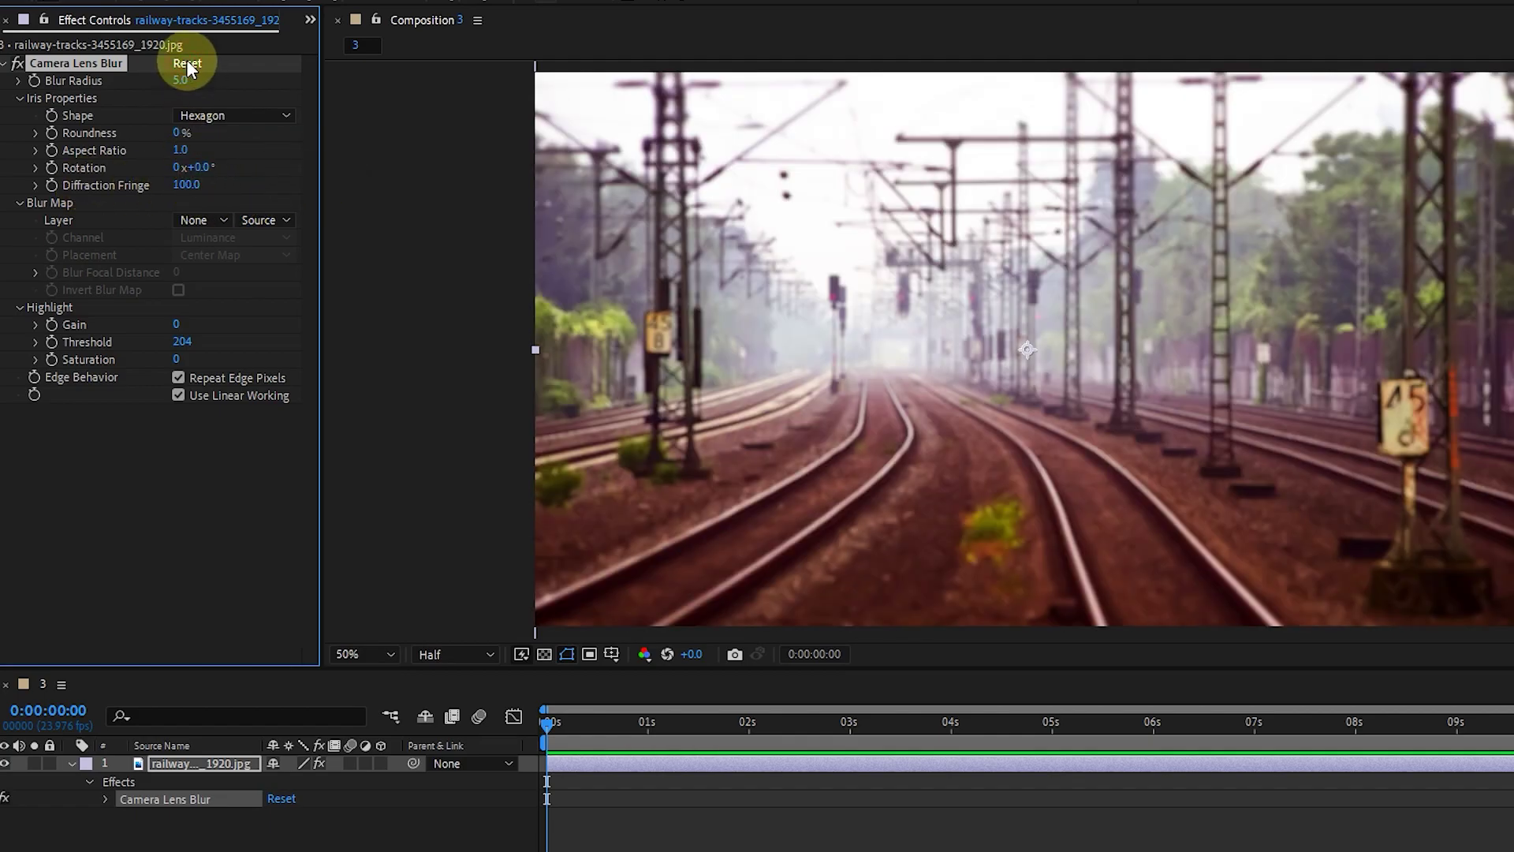
drag(184, 80, 224, 85)
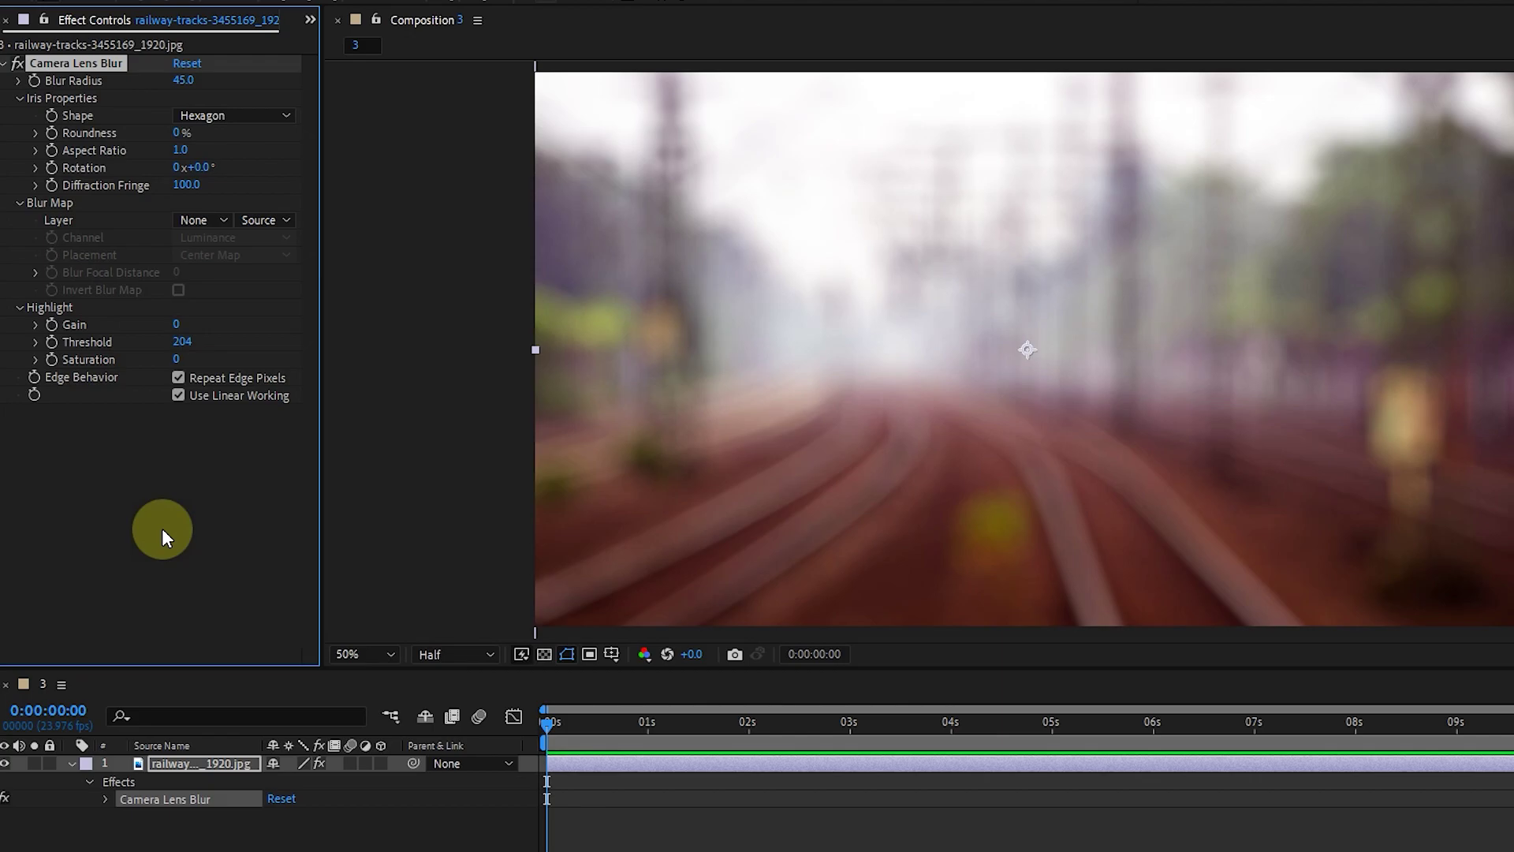
click(308, 829)
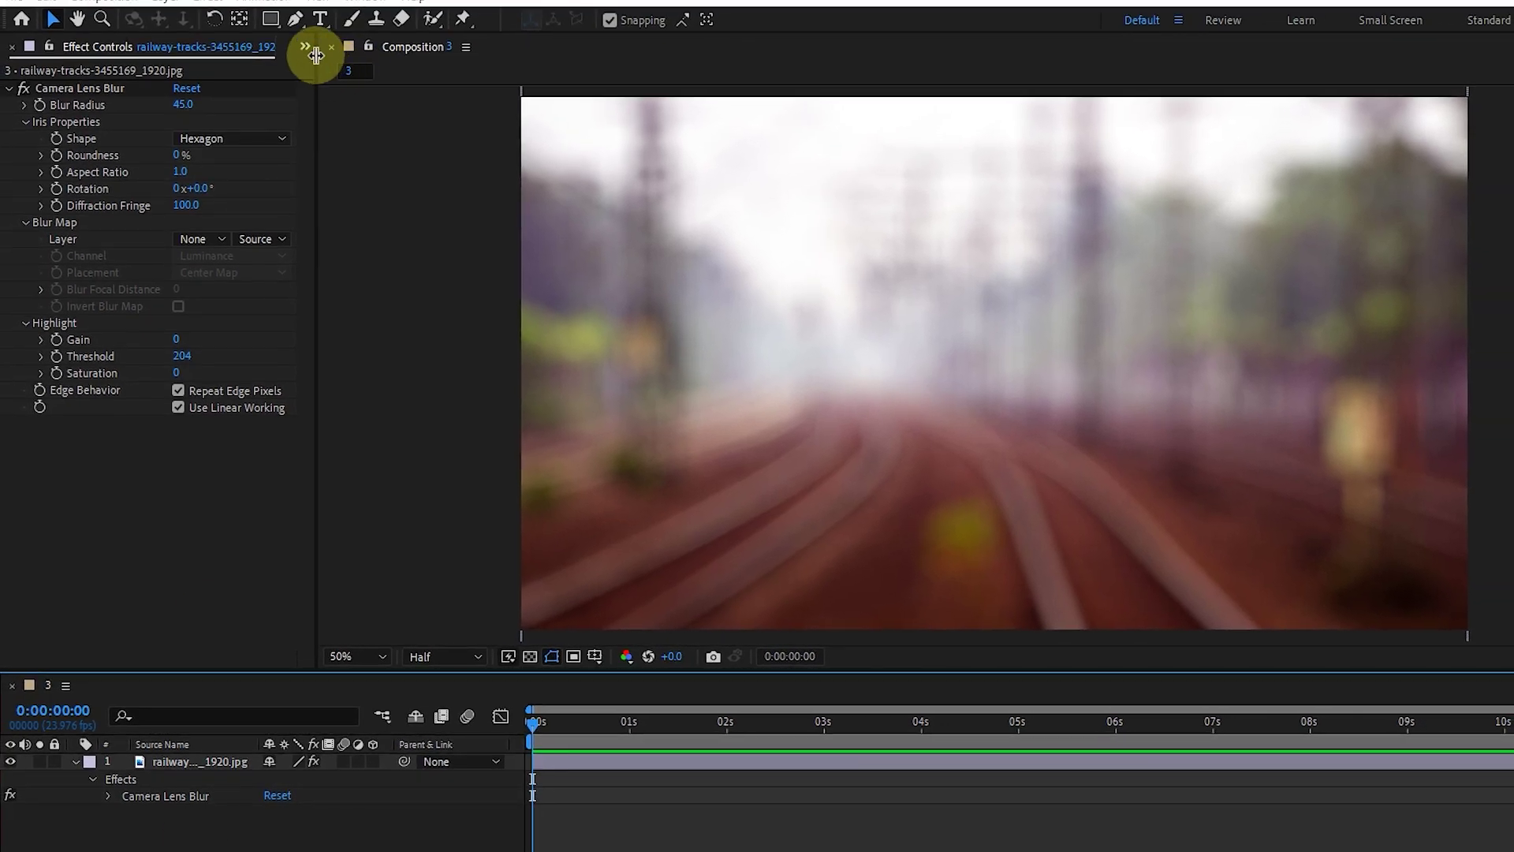
- Choose the Rectangle tool with a Radial Gradient fill
click(271, 19)
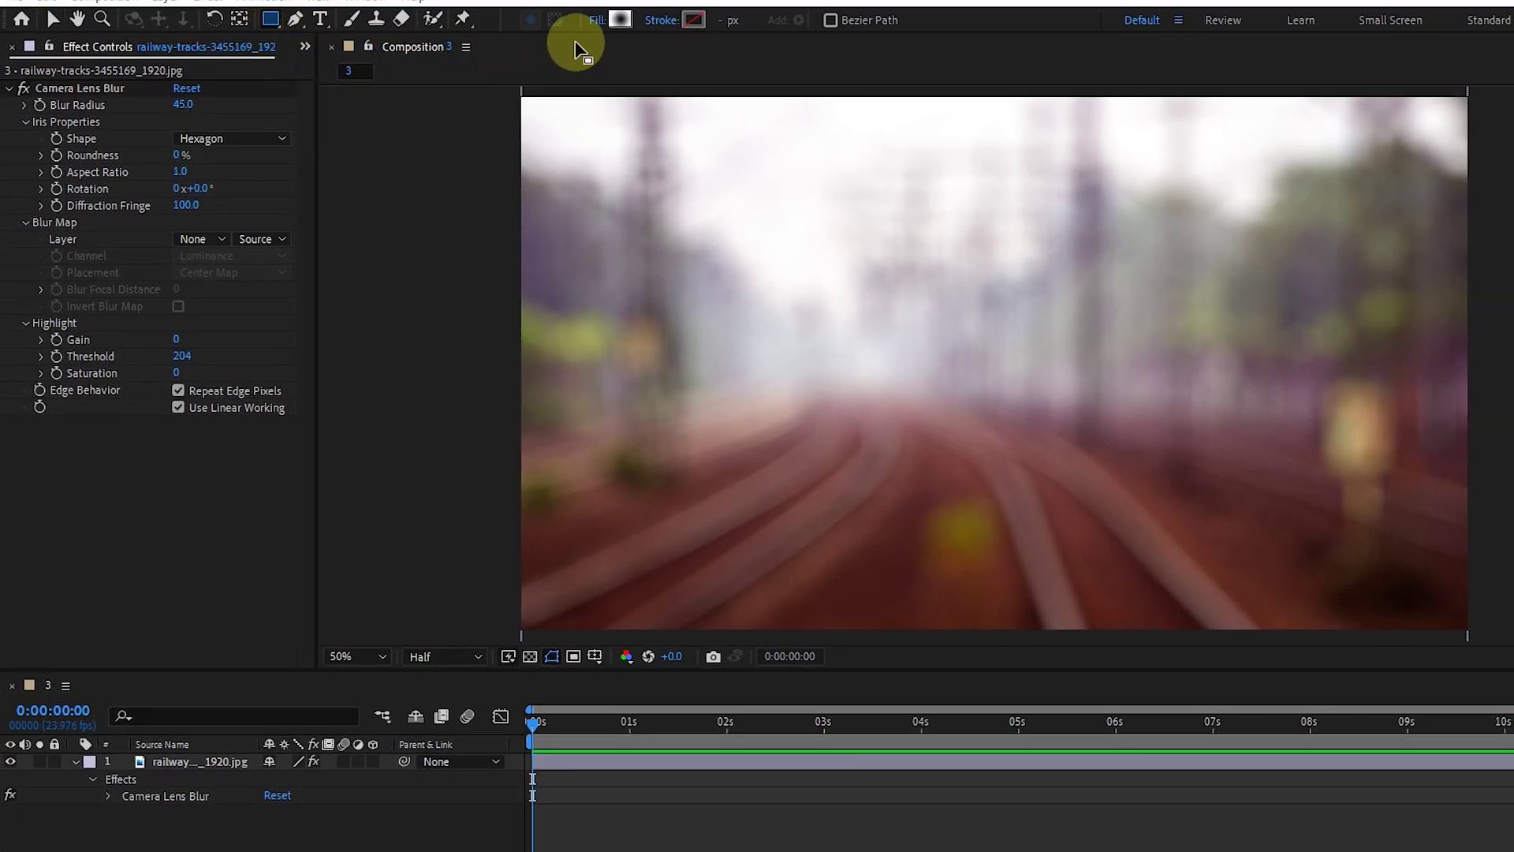
click(597, 20)
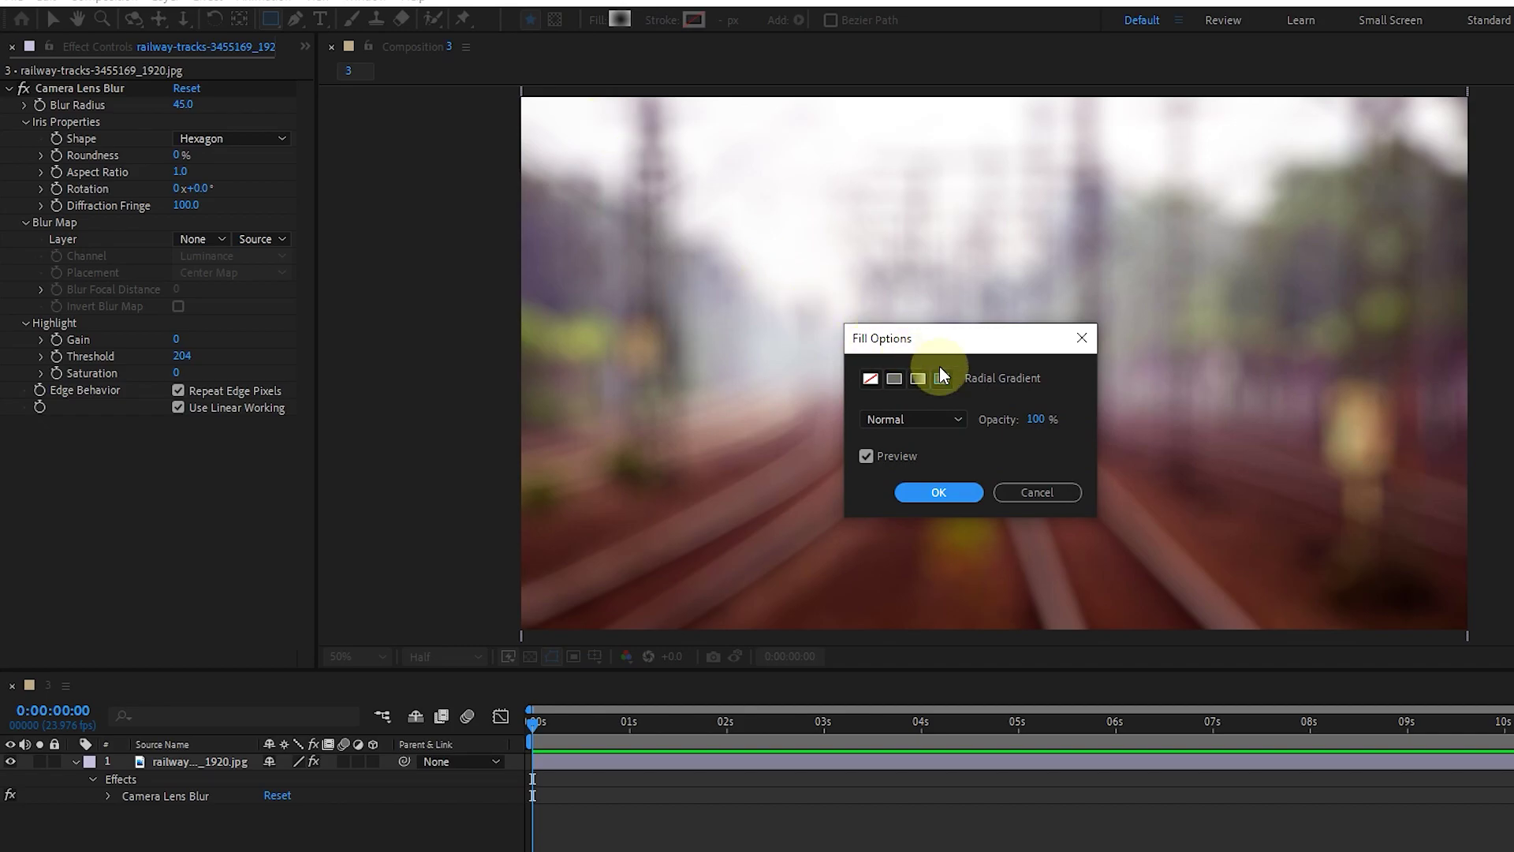
click(941, 378)
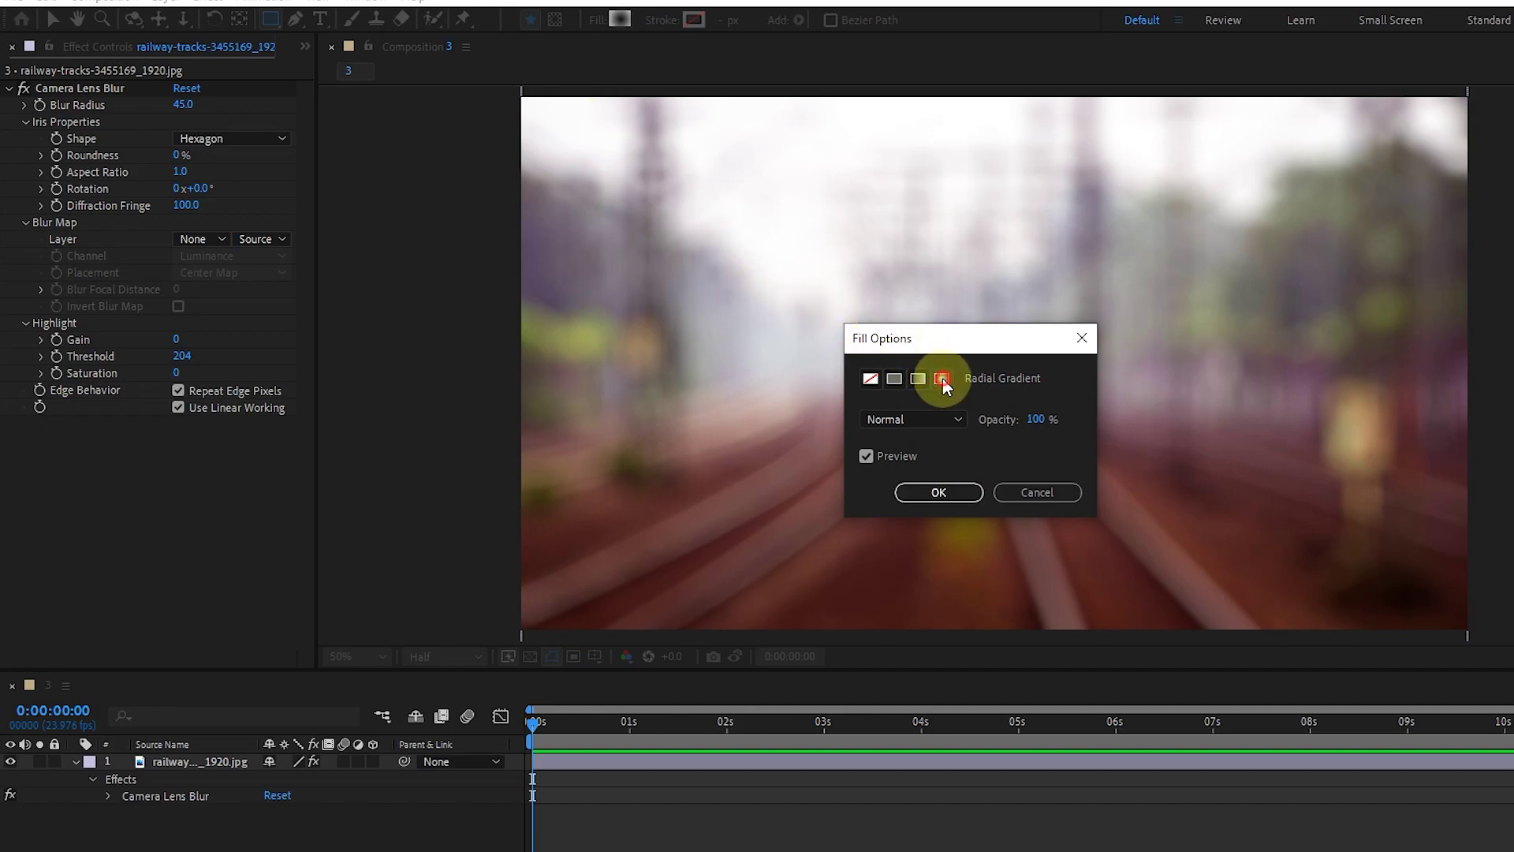
click(935, 492)
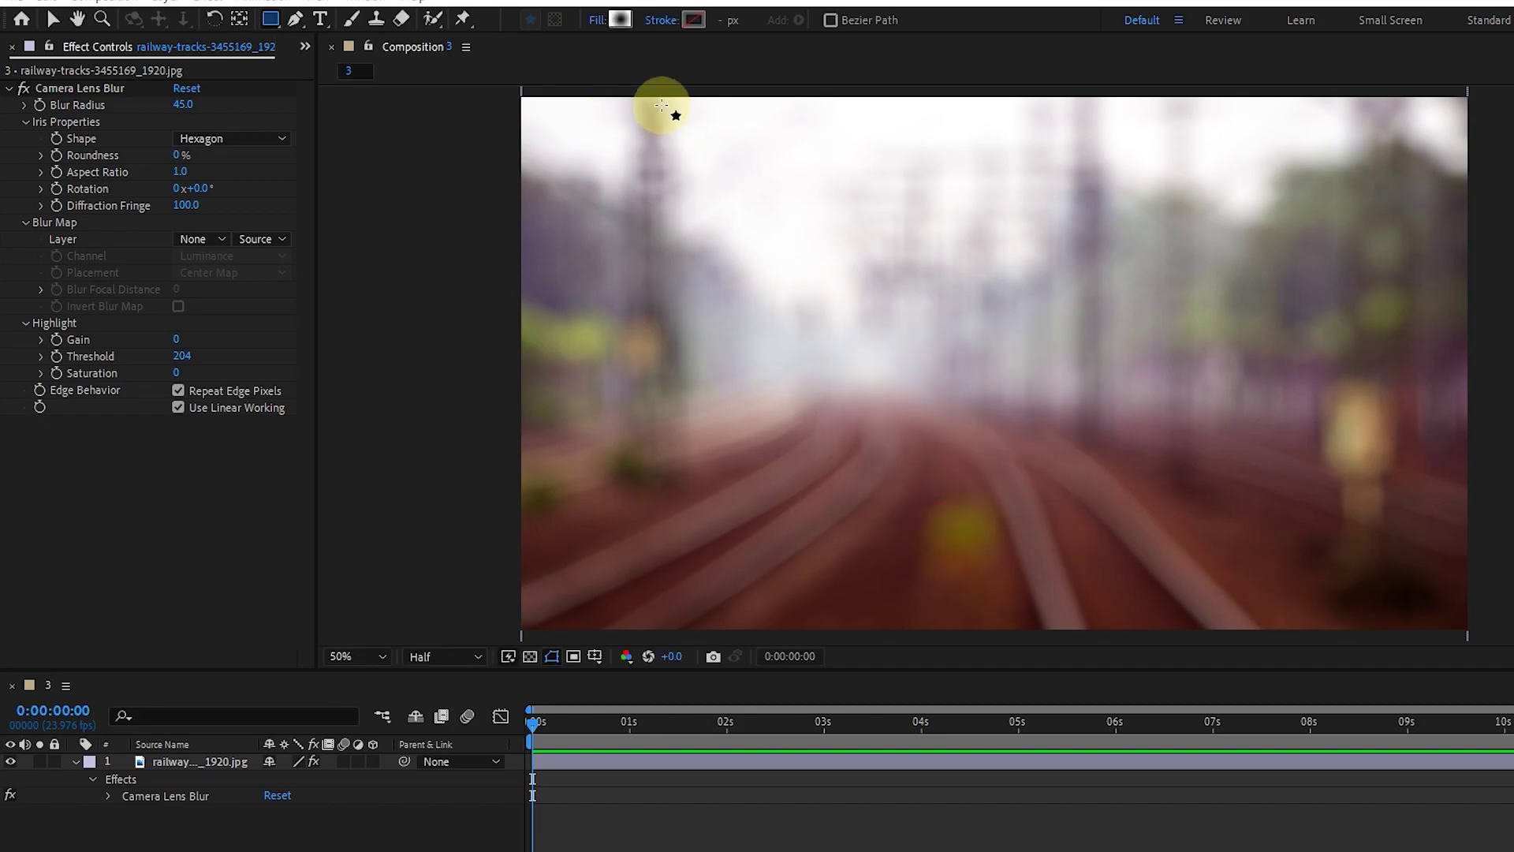
- Set the gradient stops to black-to-white and add a full-frame rectangle shape layer
click(620, 19)
click(547, 445)
drag(595, 682, 470, 793)
click(941, 446)
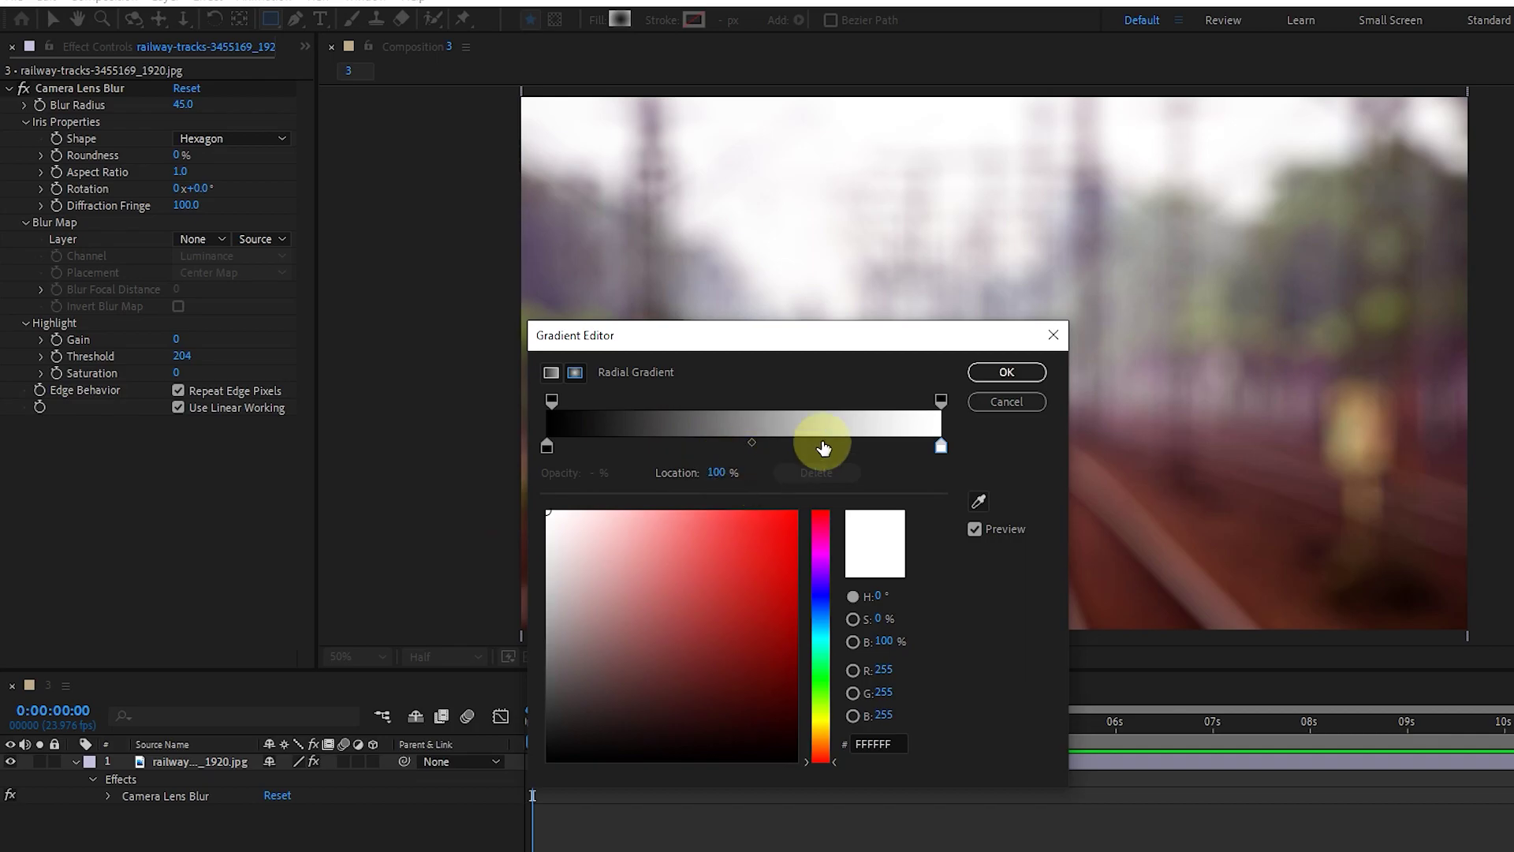
click(1007, 372)
key(ctrl)
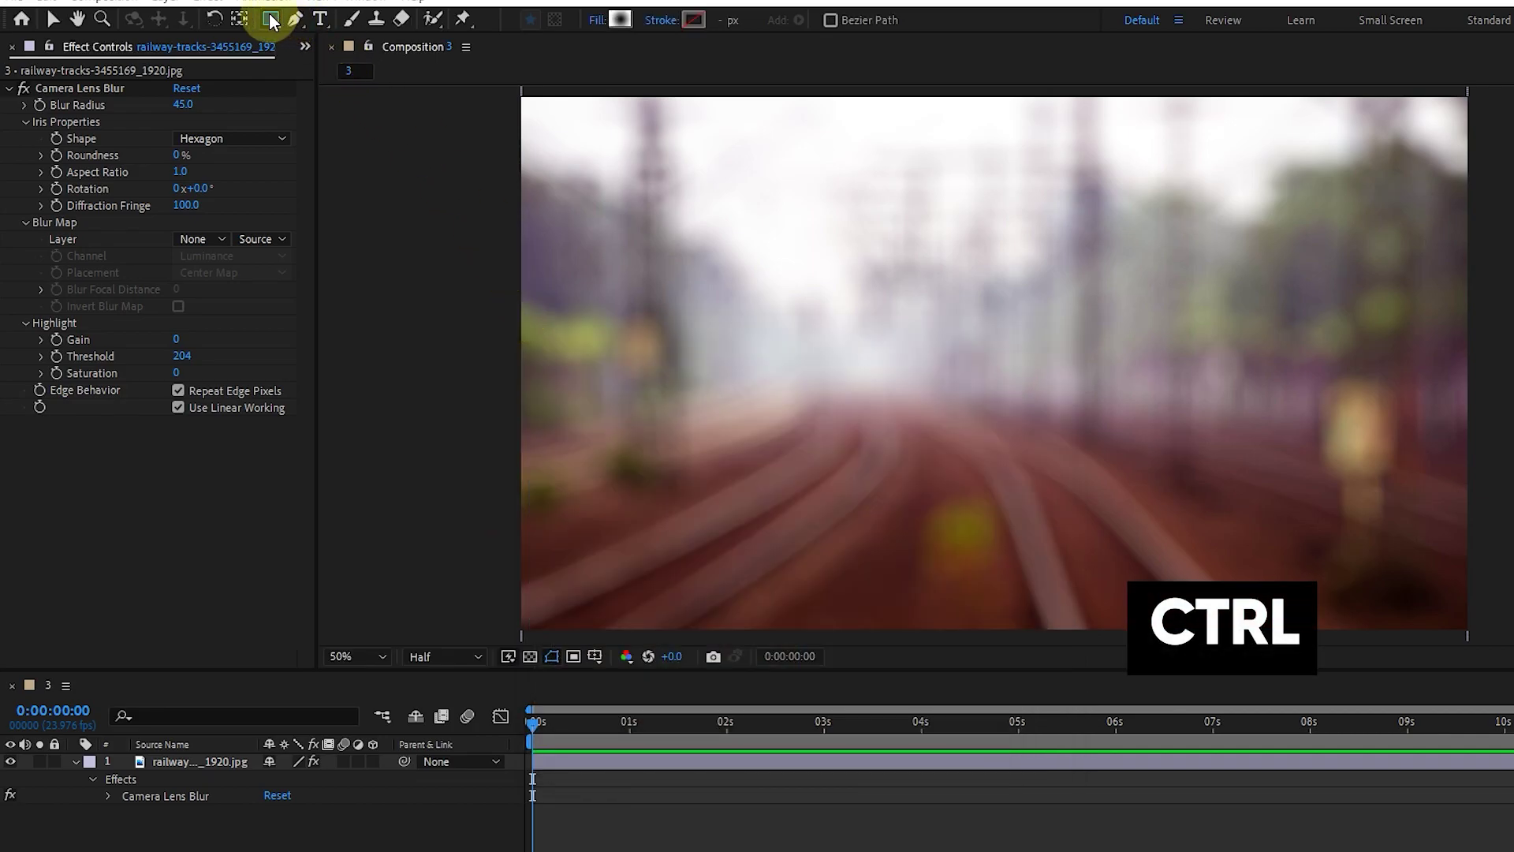
ctrl+double_click(271, 20)
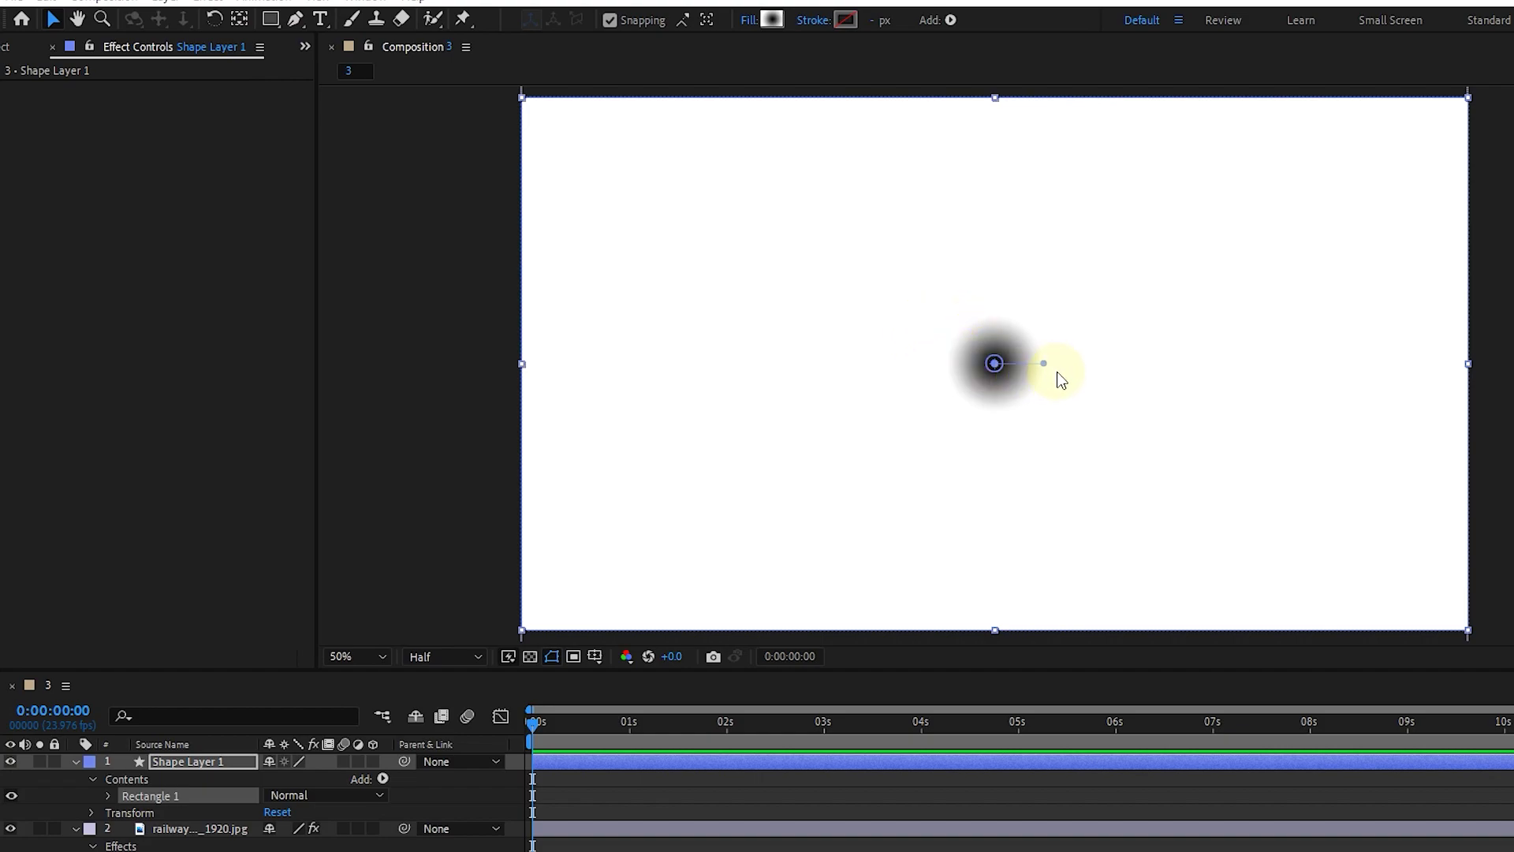
- Drag the gradient end handle outward and move Shape Layer 1 below the railway layer
drag(1055, 386, 1190, 494)
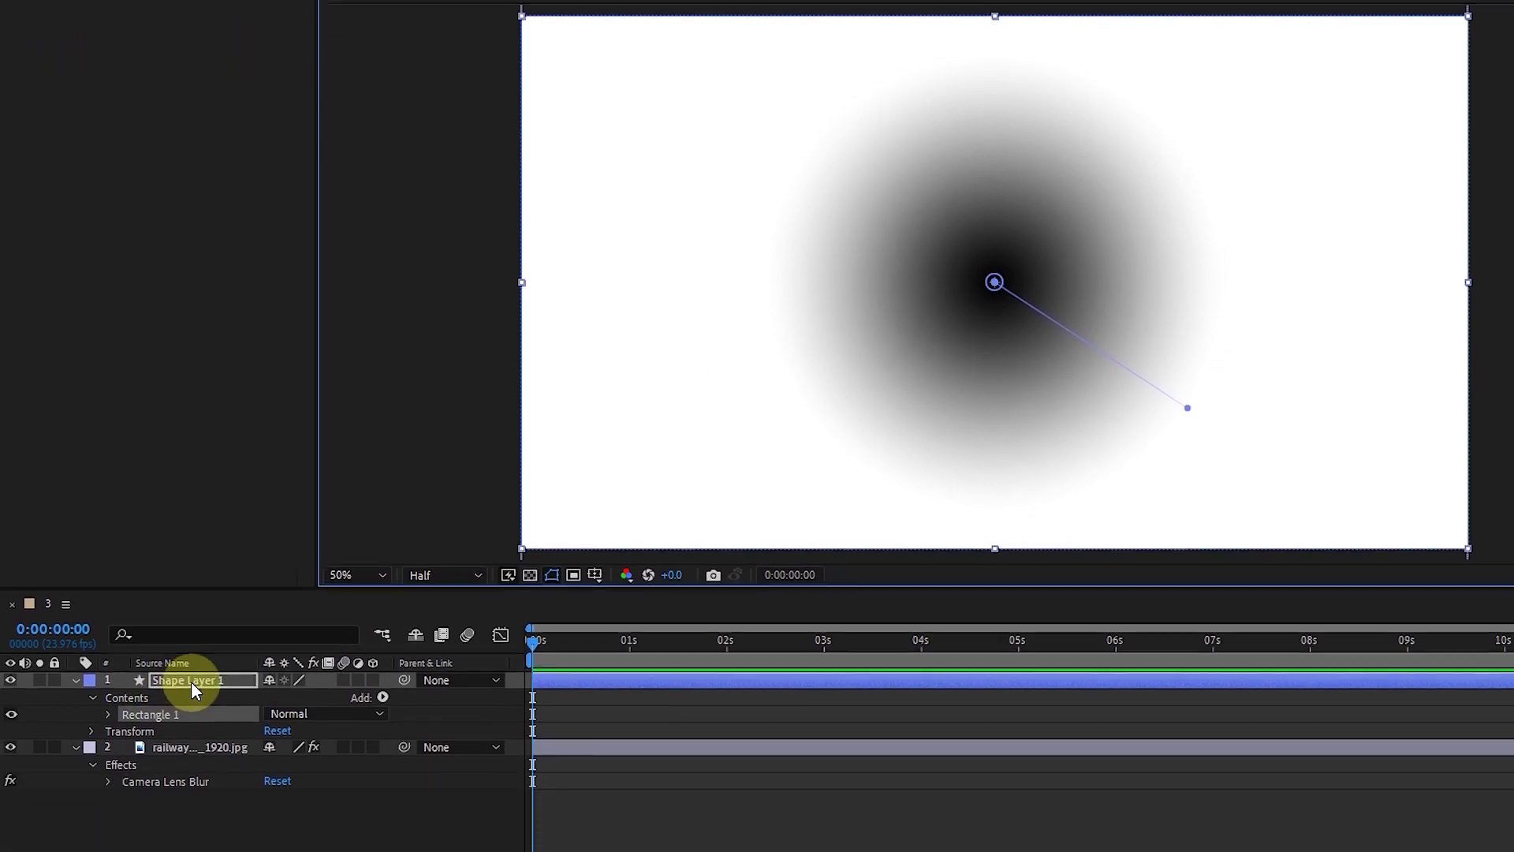
drag(202, 759, 212, 797)
drag(213, 638, 210, 774)
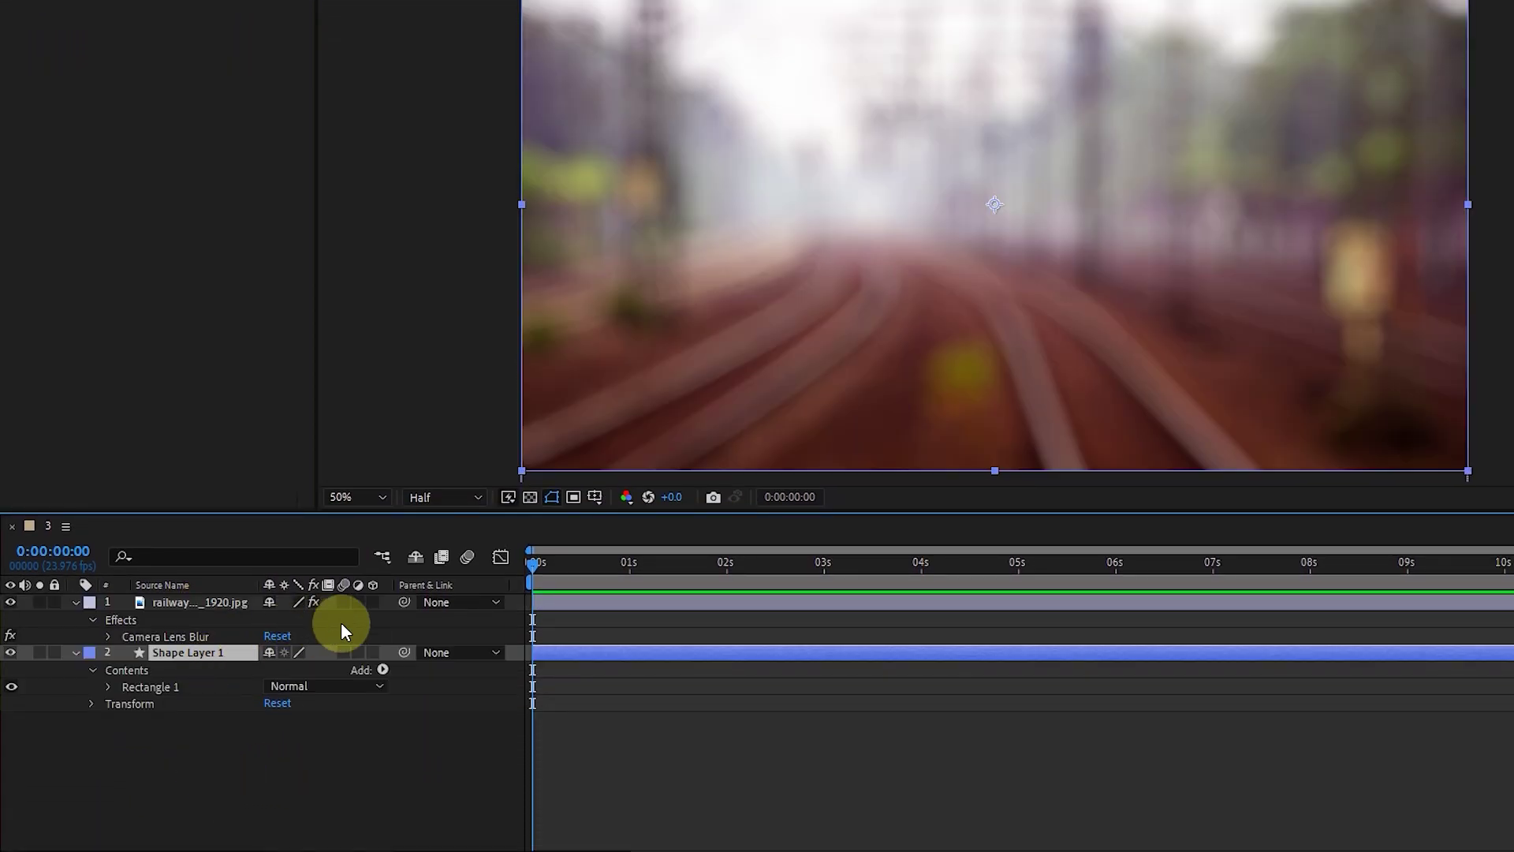
- Set the lens blur's Blur Map Layer to Shape Layer 1 with Effects & Masks source
click(170, 604)
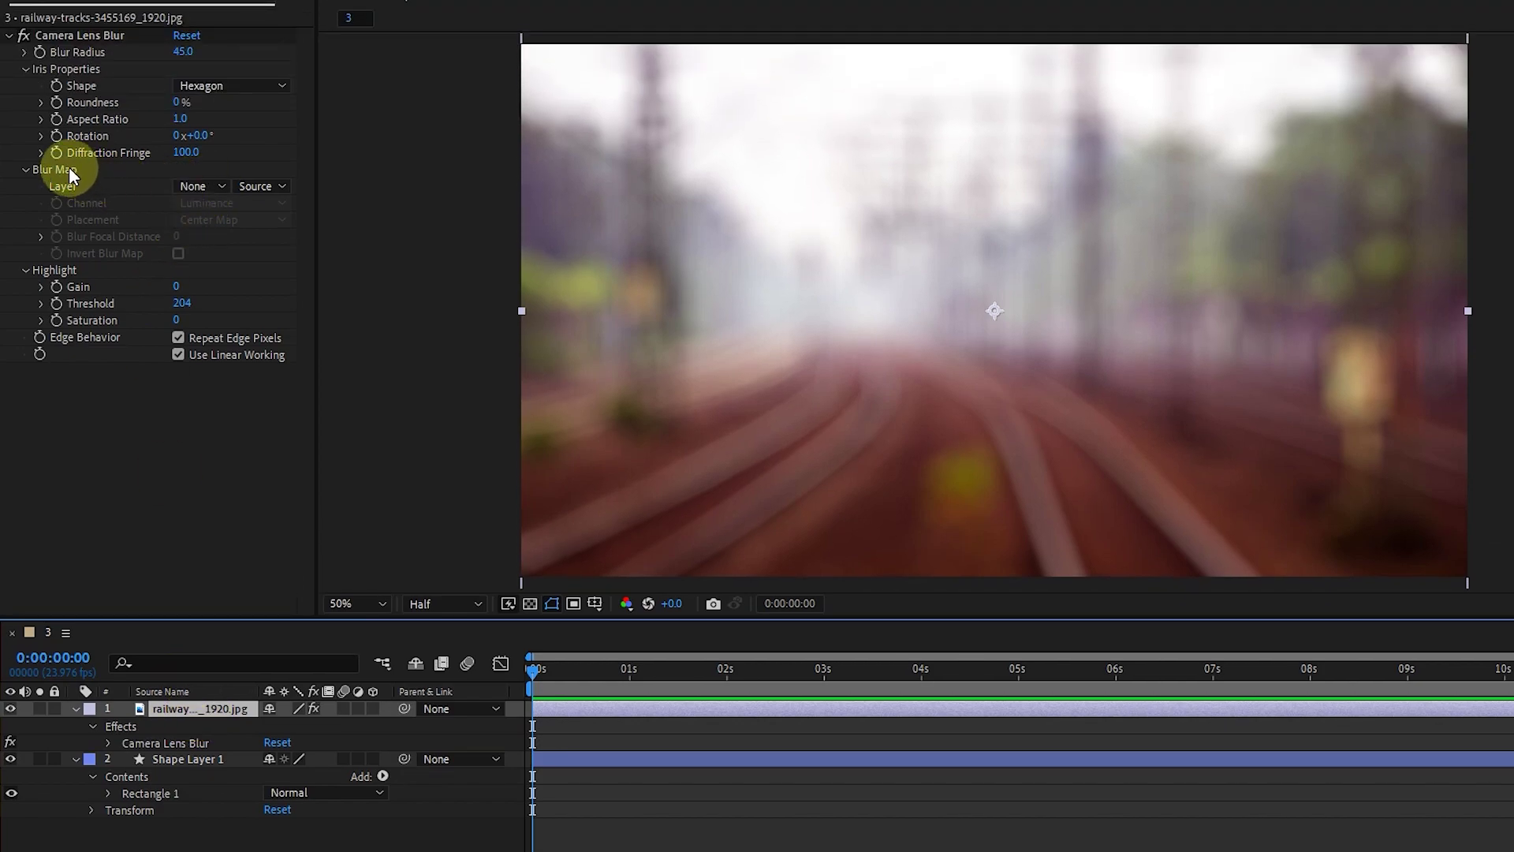
click(194, 186)
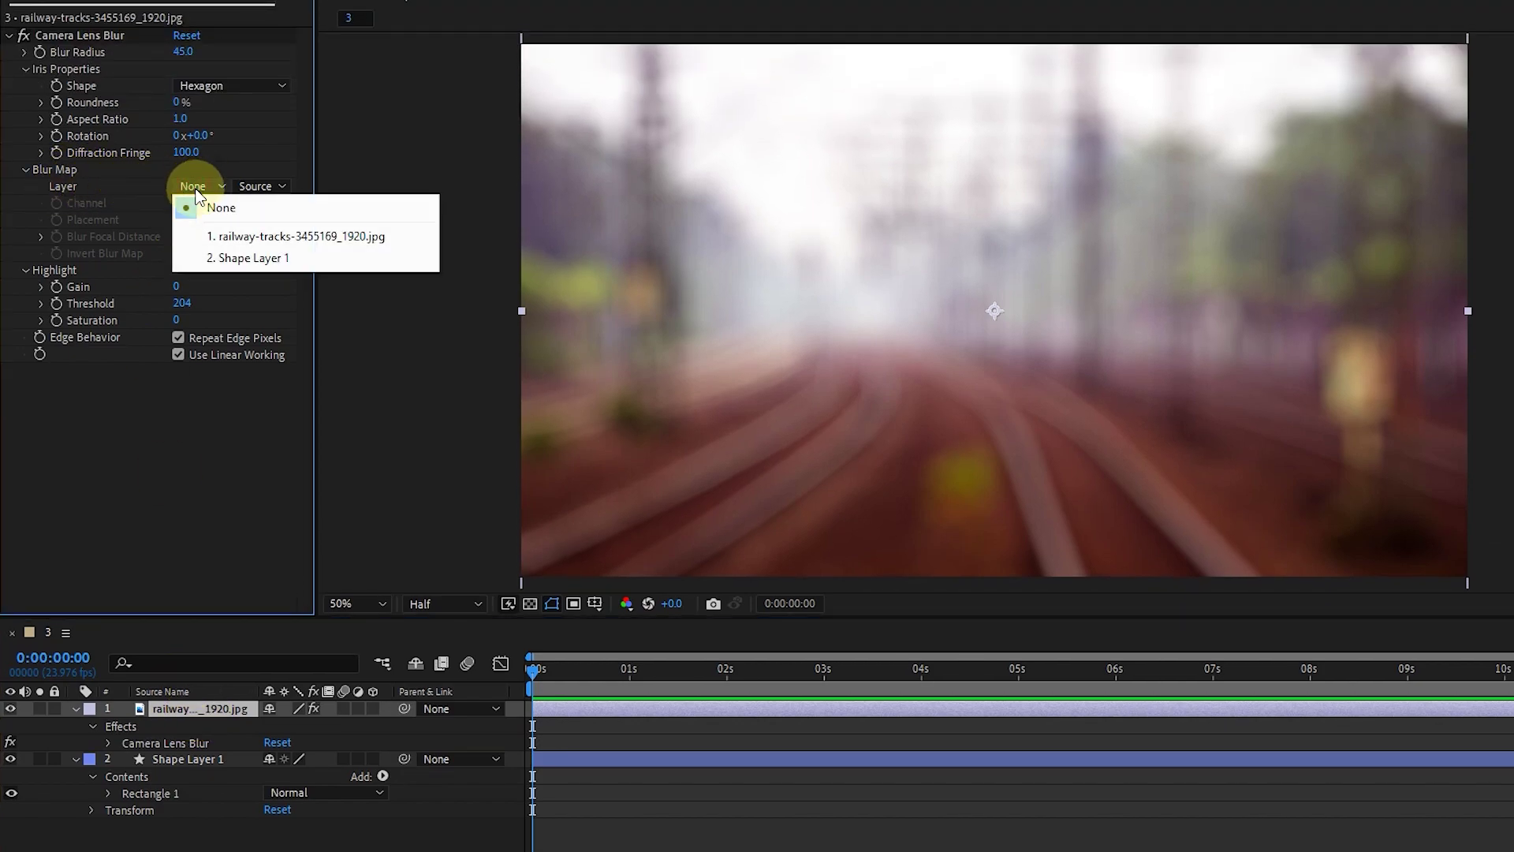
click(236, 258)
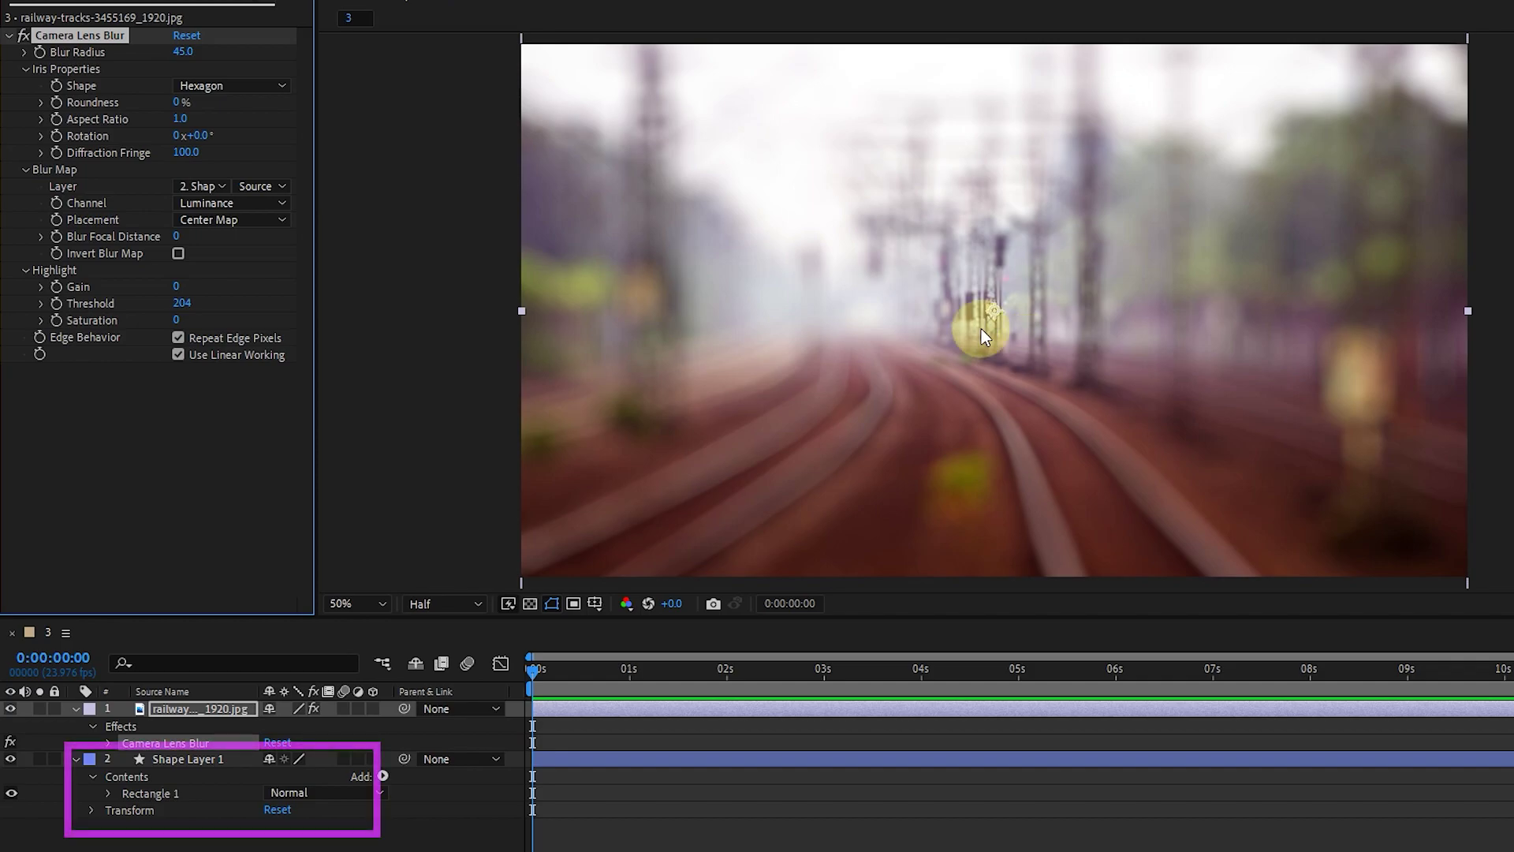
click(276, 184)
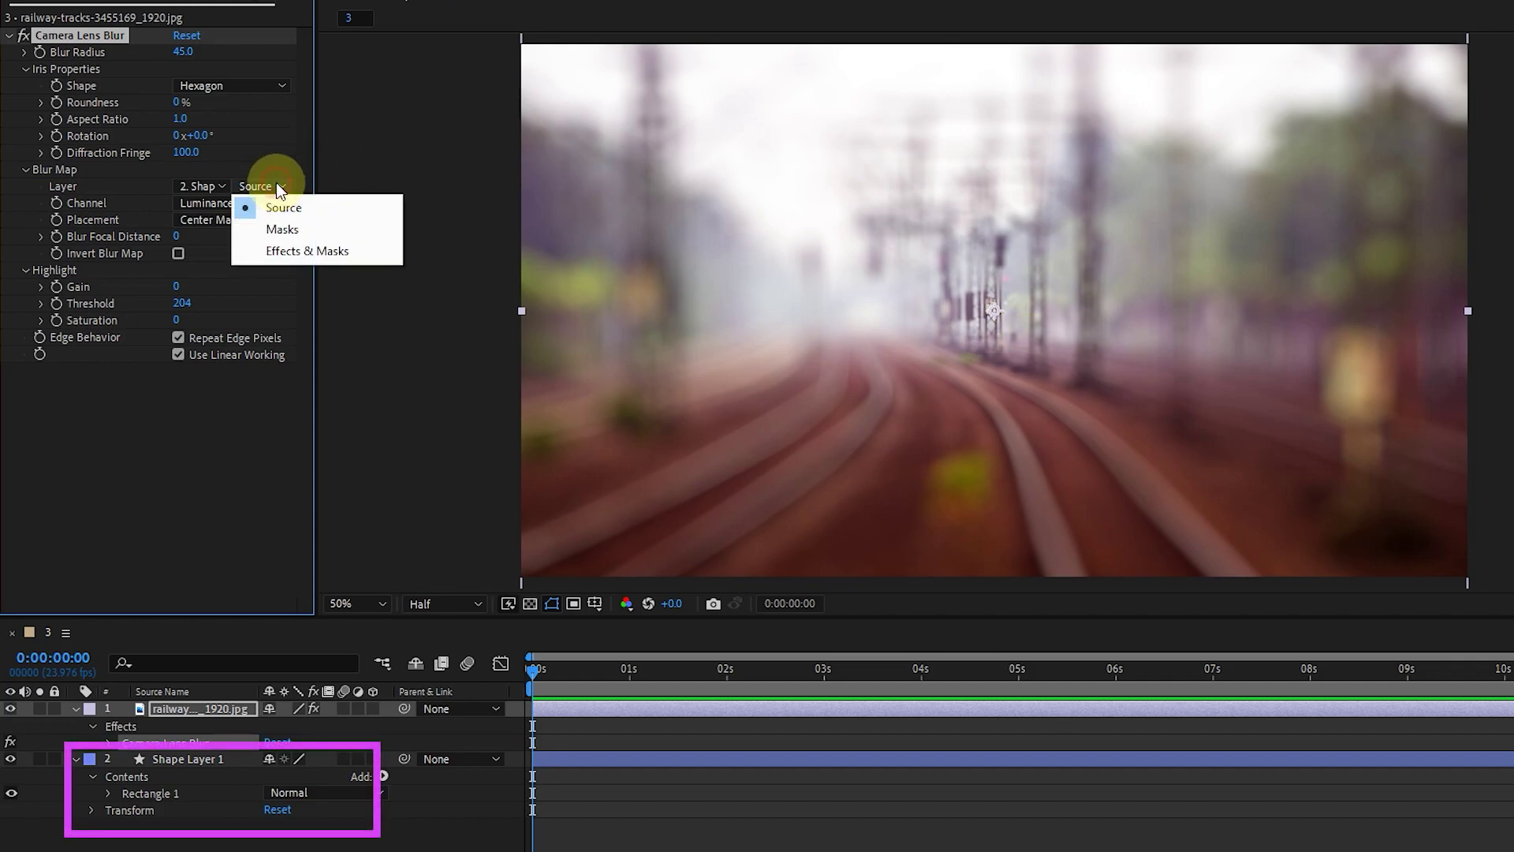
click(286, 253)
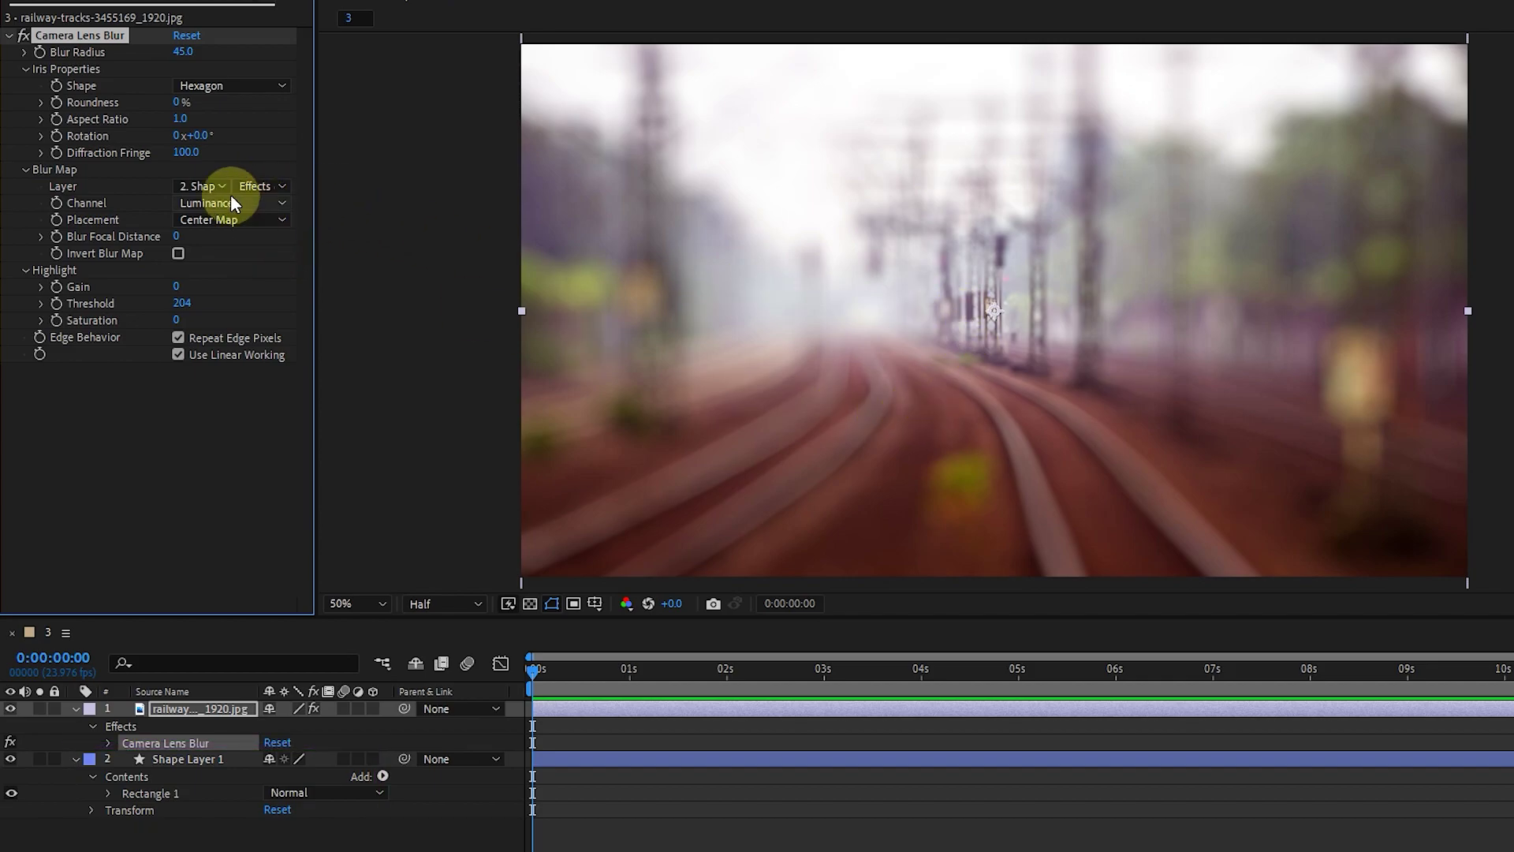
- Move the gradient end point to reshape the focus area, then reselect the railway layer
click(151, 794)
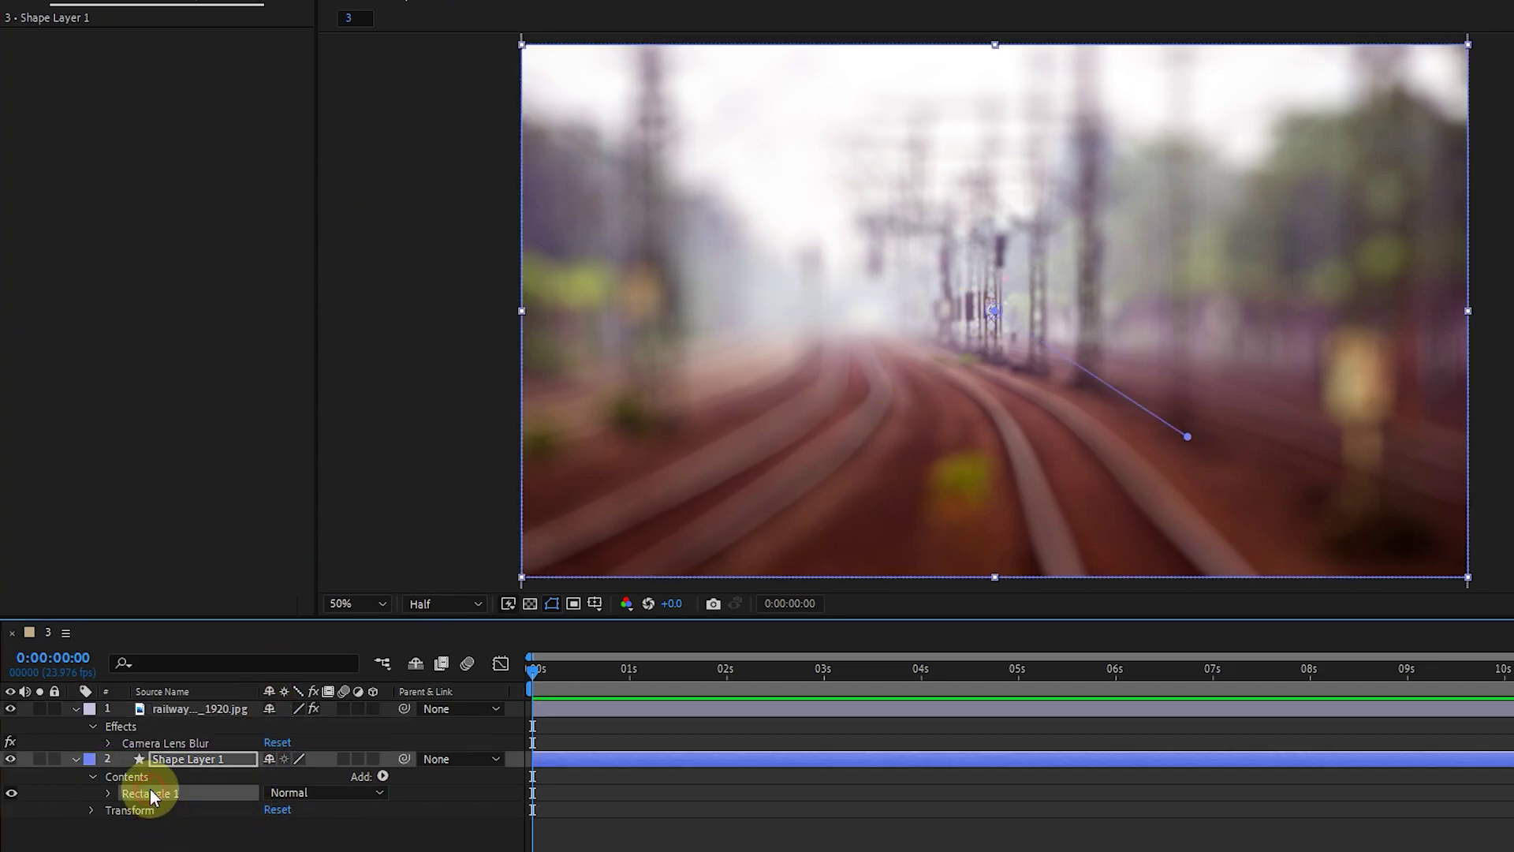
drag(1185, 442, 1254, 488)
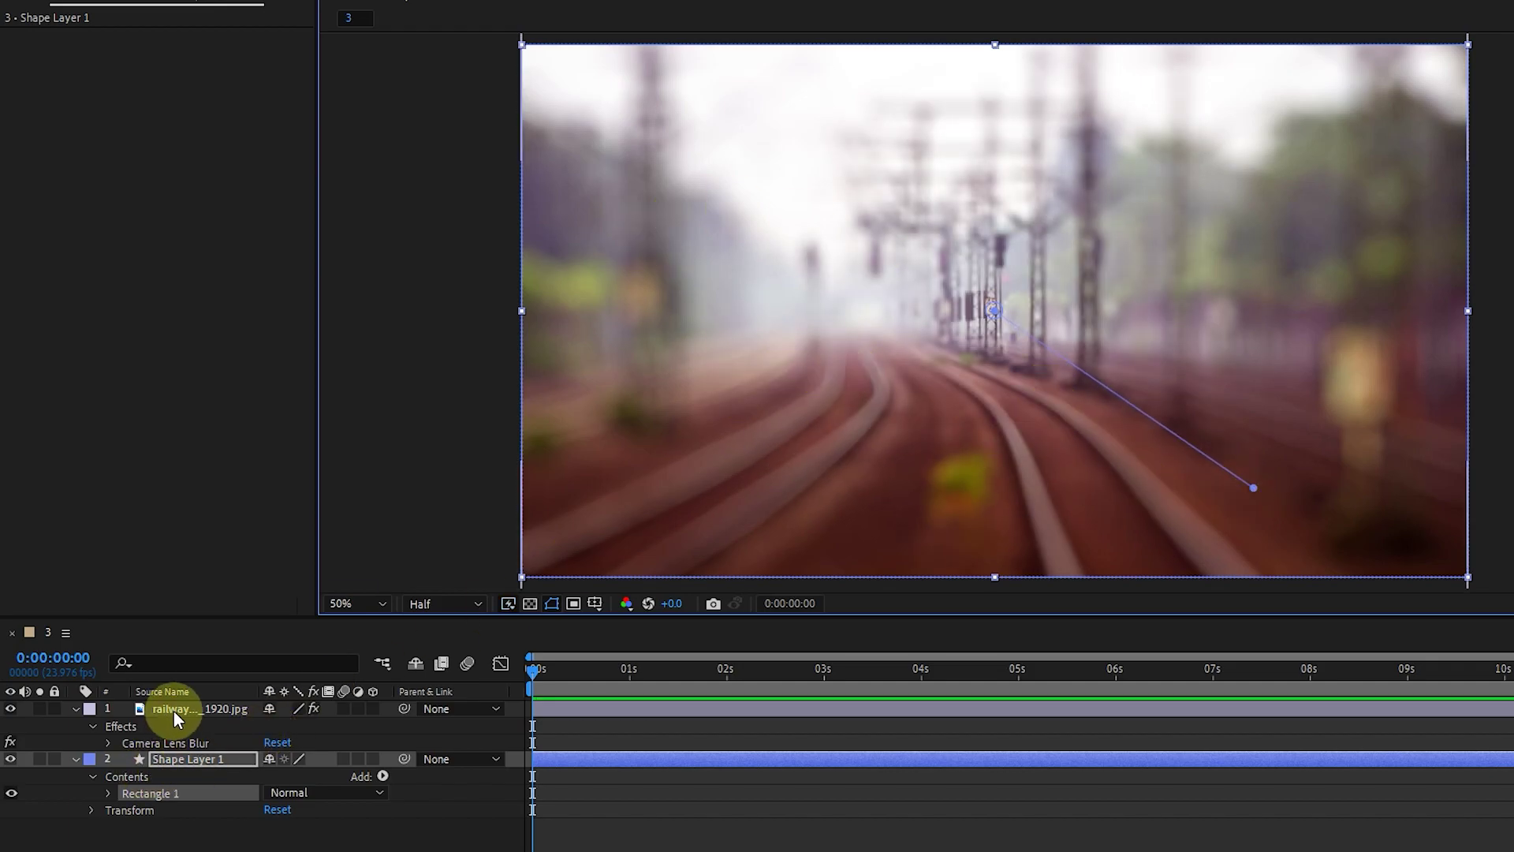
click(210, 708)
- Swap the railway layer for Dog - 4029.mp4 from the Project panel, keeping its lens blur
key(e)
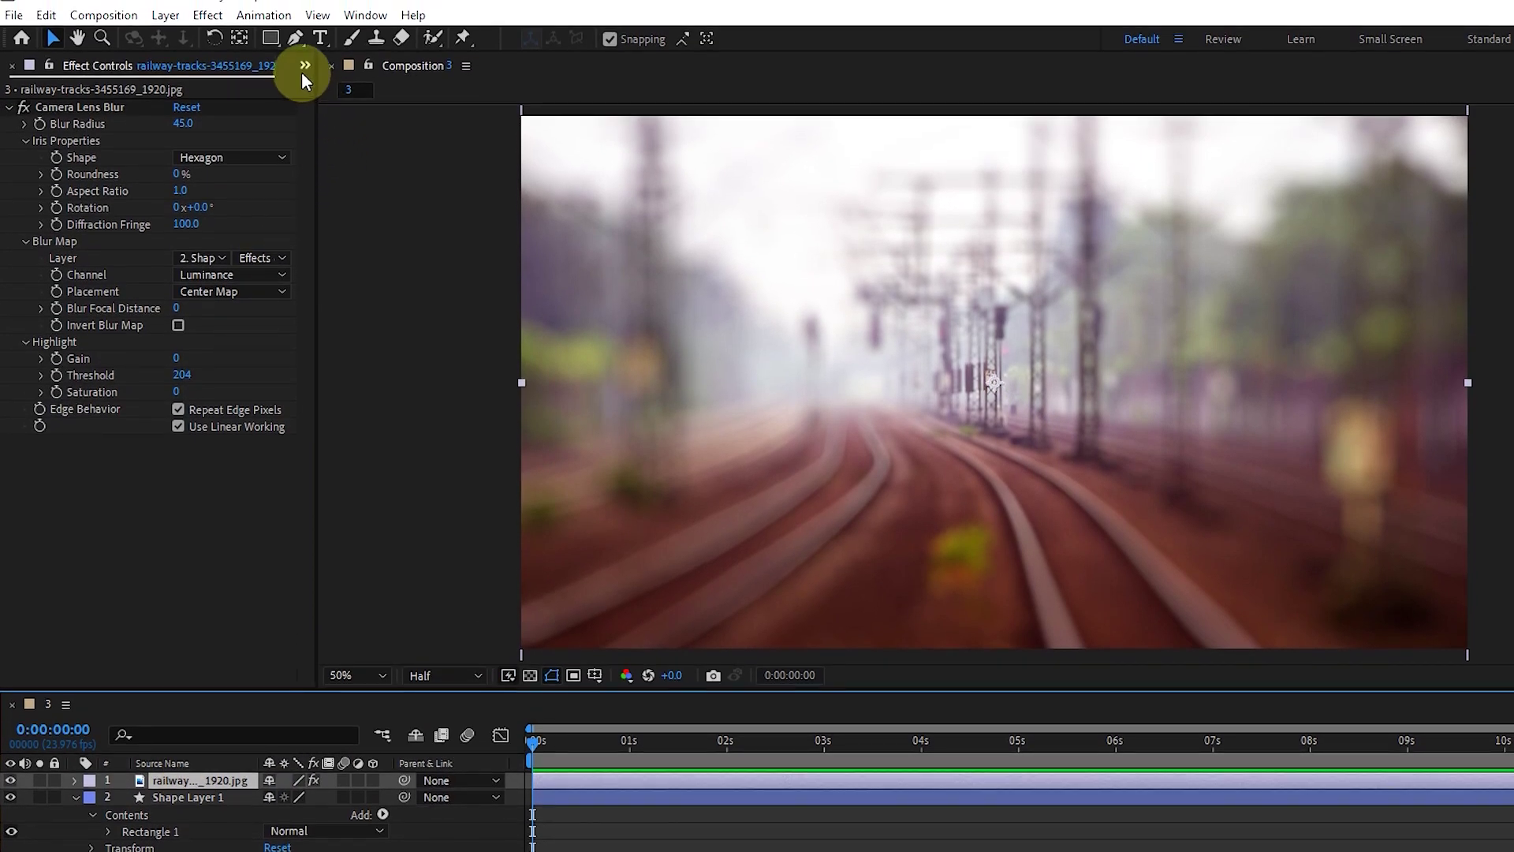
click(305, 66)
click(348, 90)
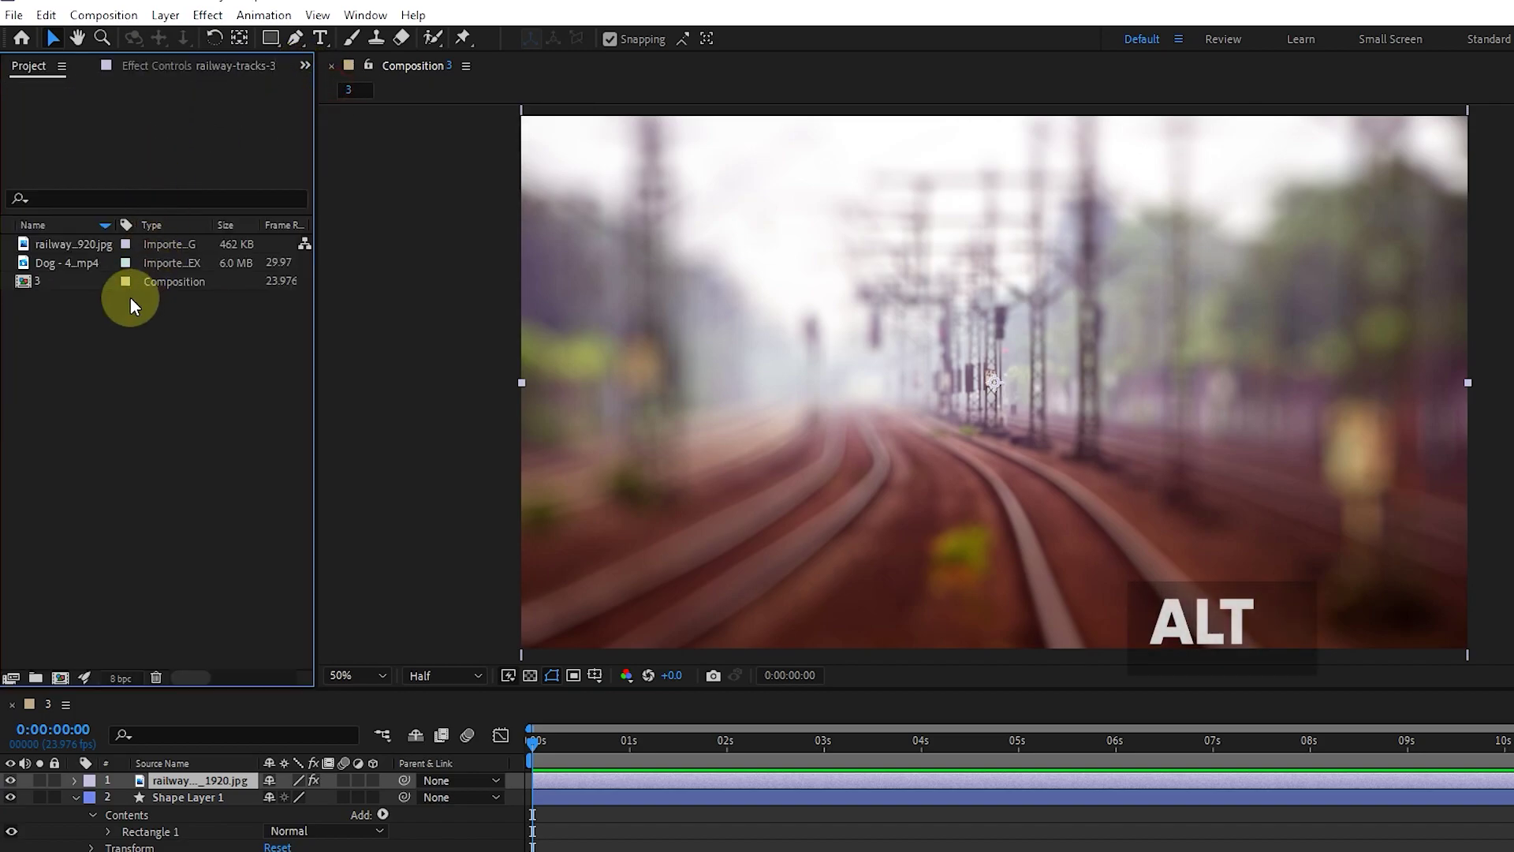
click(70, 243)
click(79, 262)
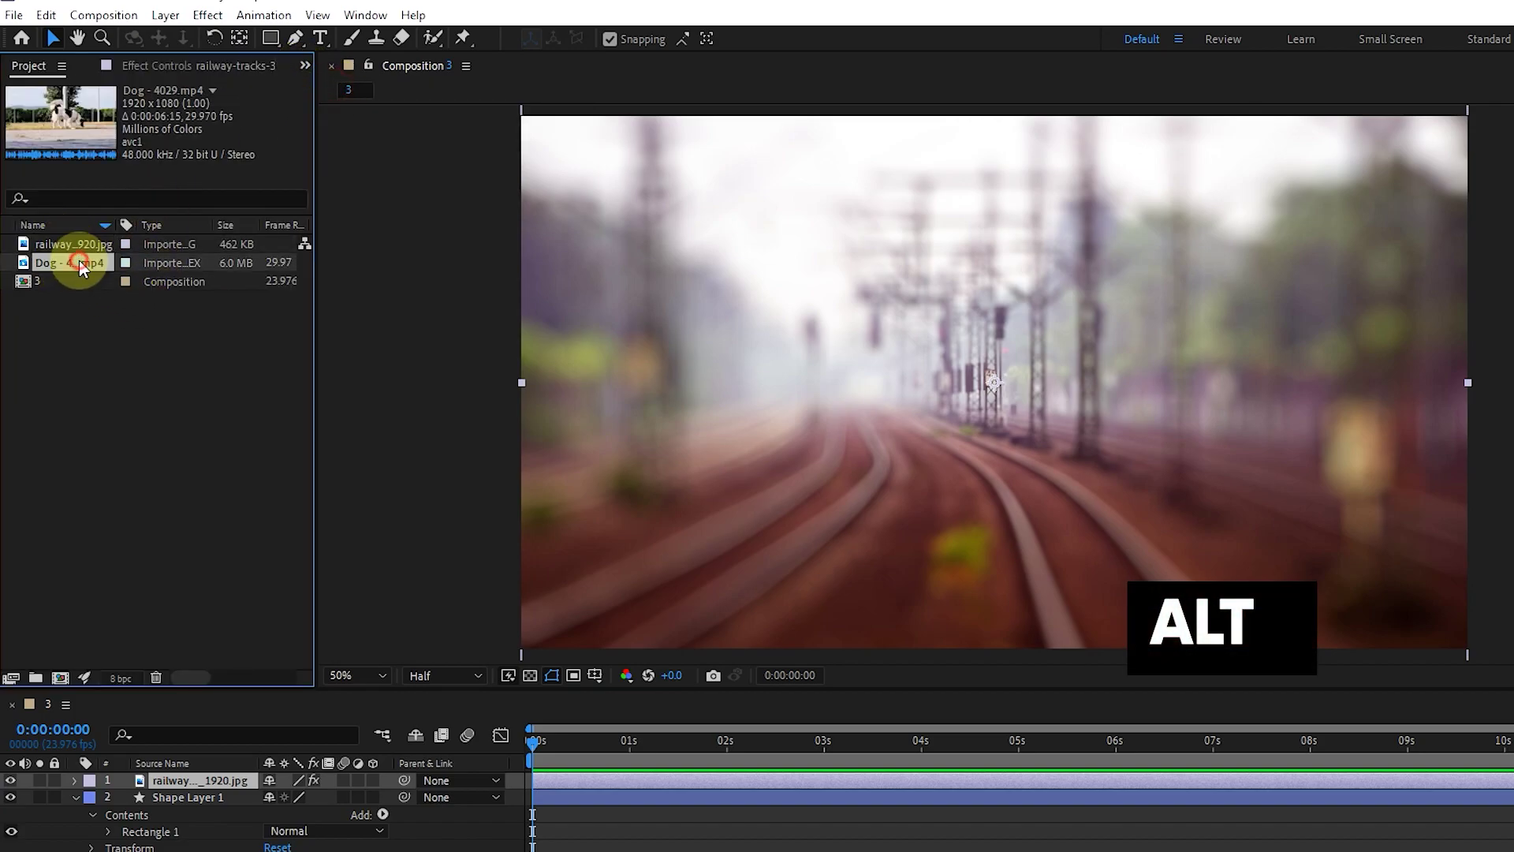
drag(85, 261, 201, 779)
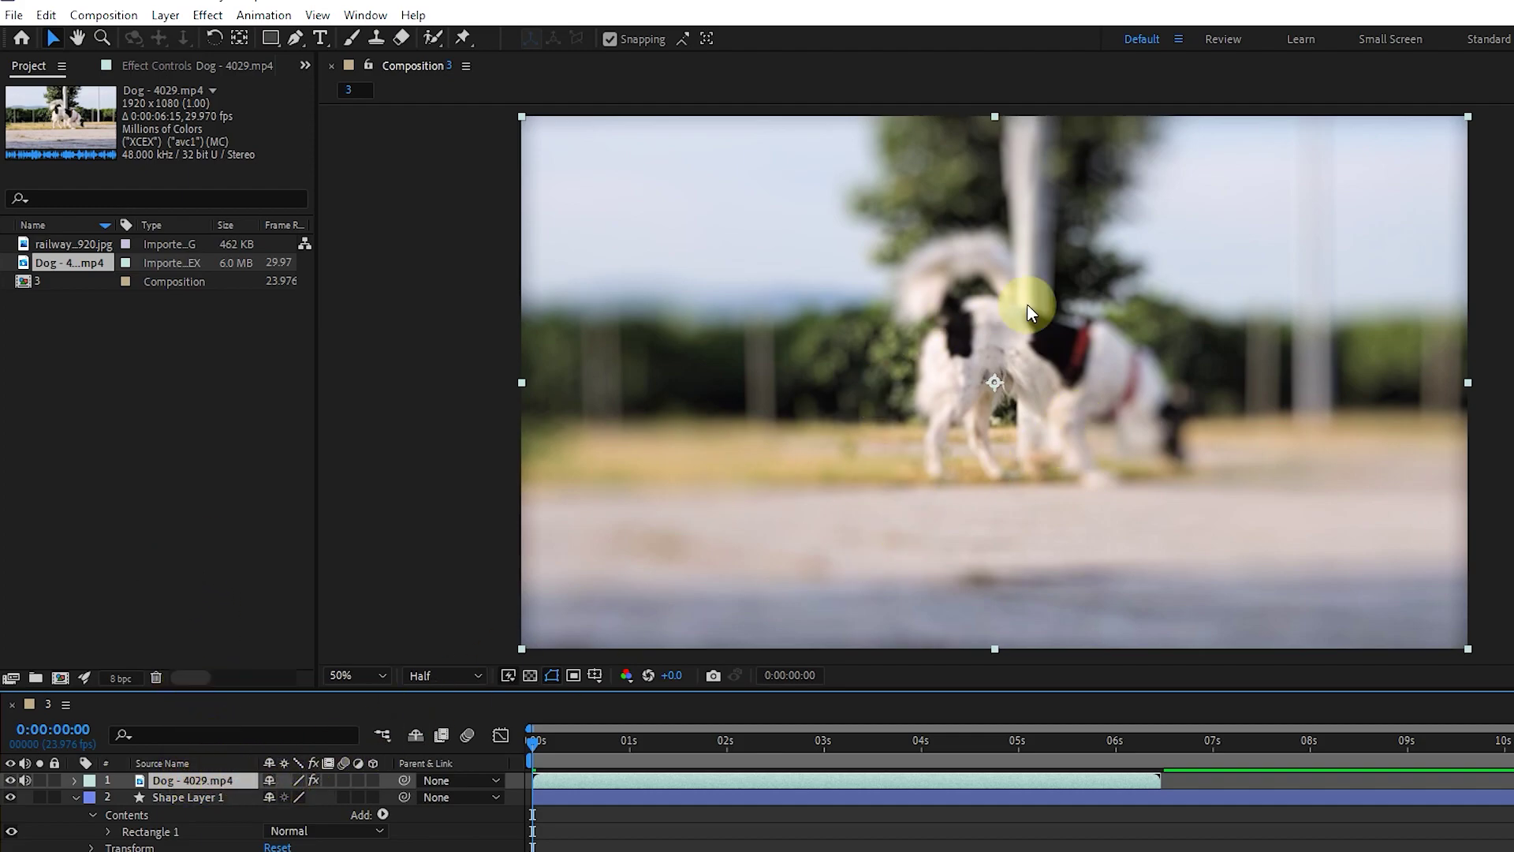
click(304, 66)
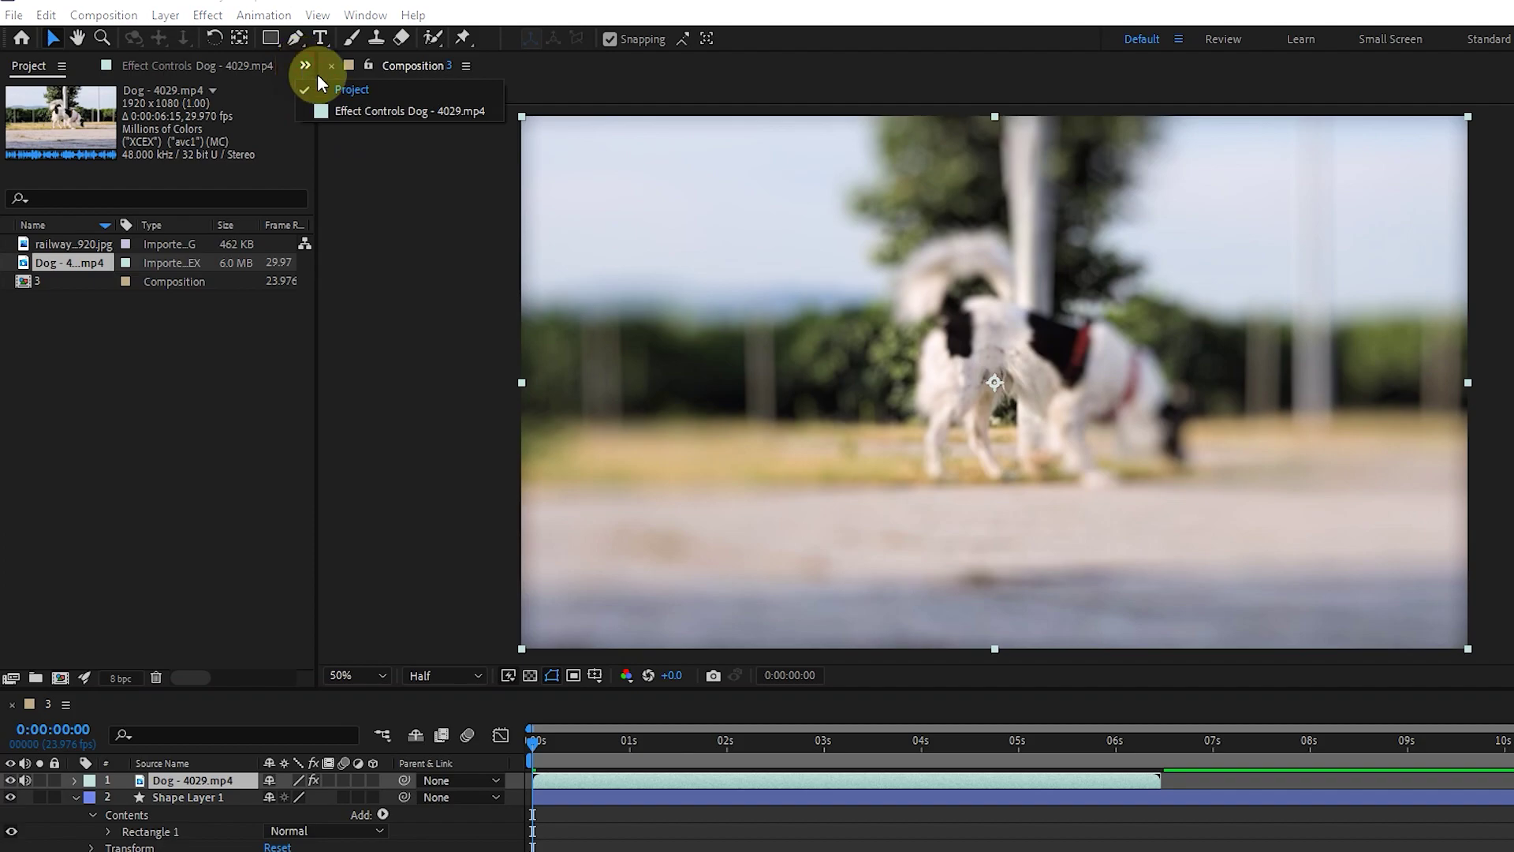
- Toggle Camera Lens Blur and Repeat Edge Pixels off and on to compare the dog layer's blur
click(399, 112)
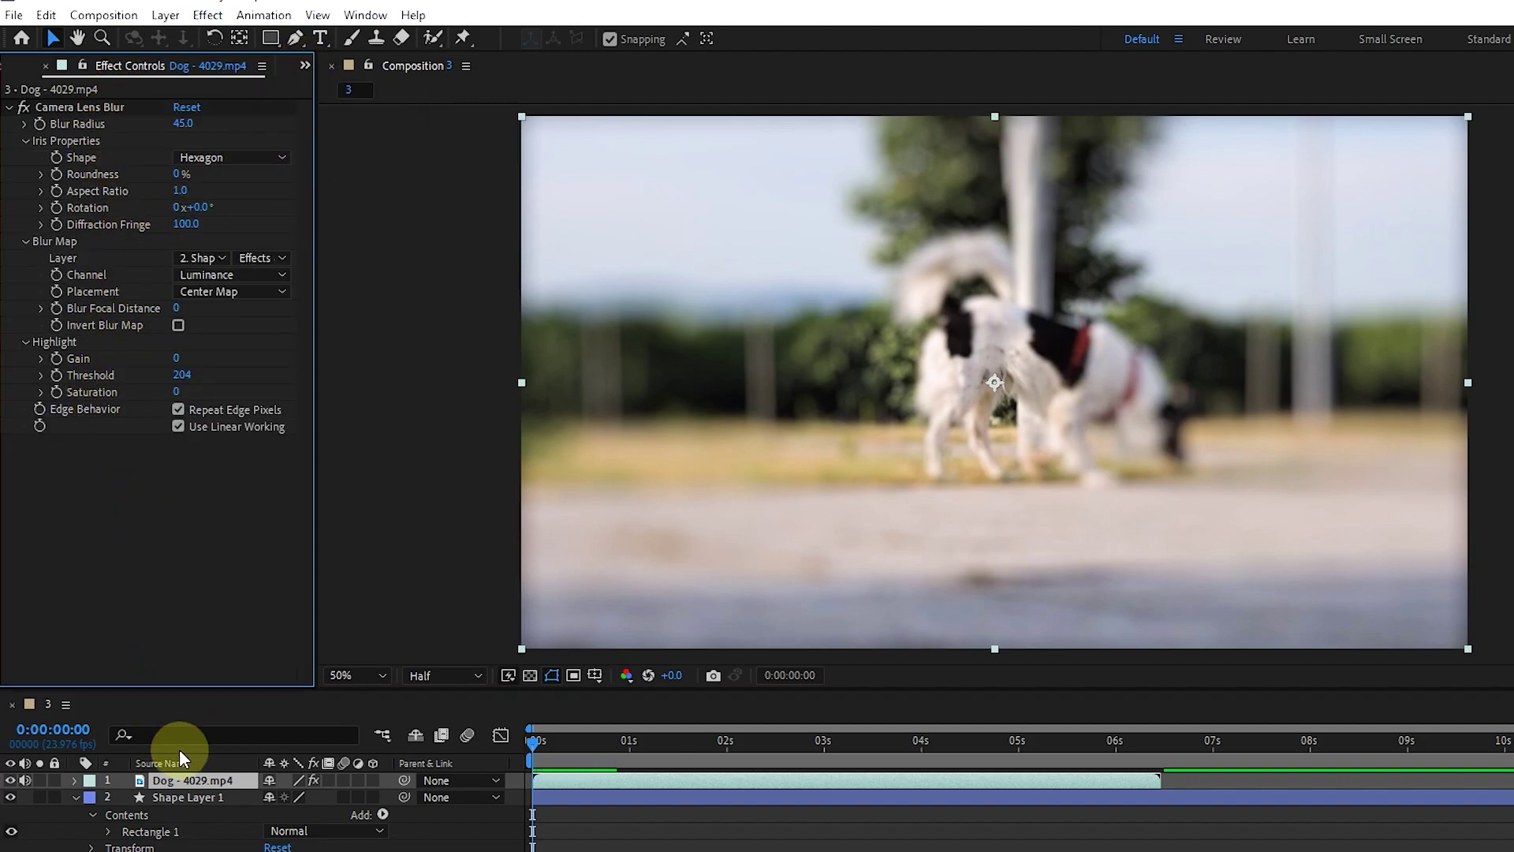
click(23, 108)
click(23, 108)
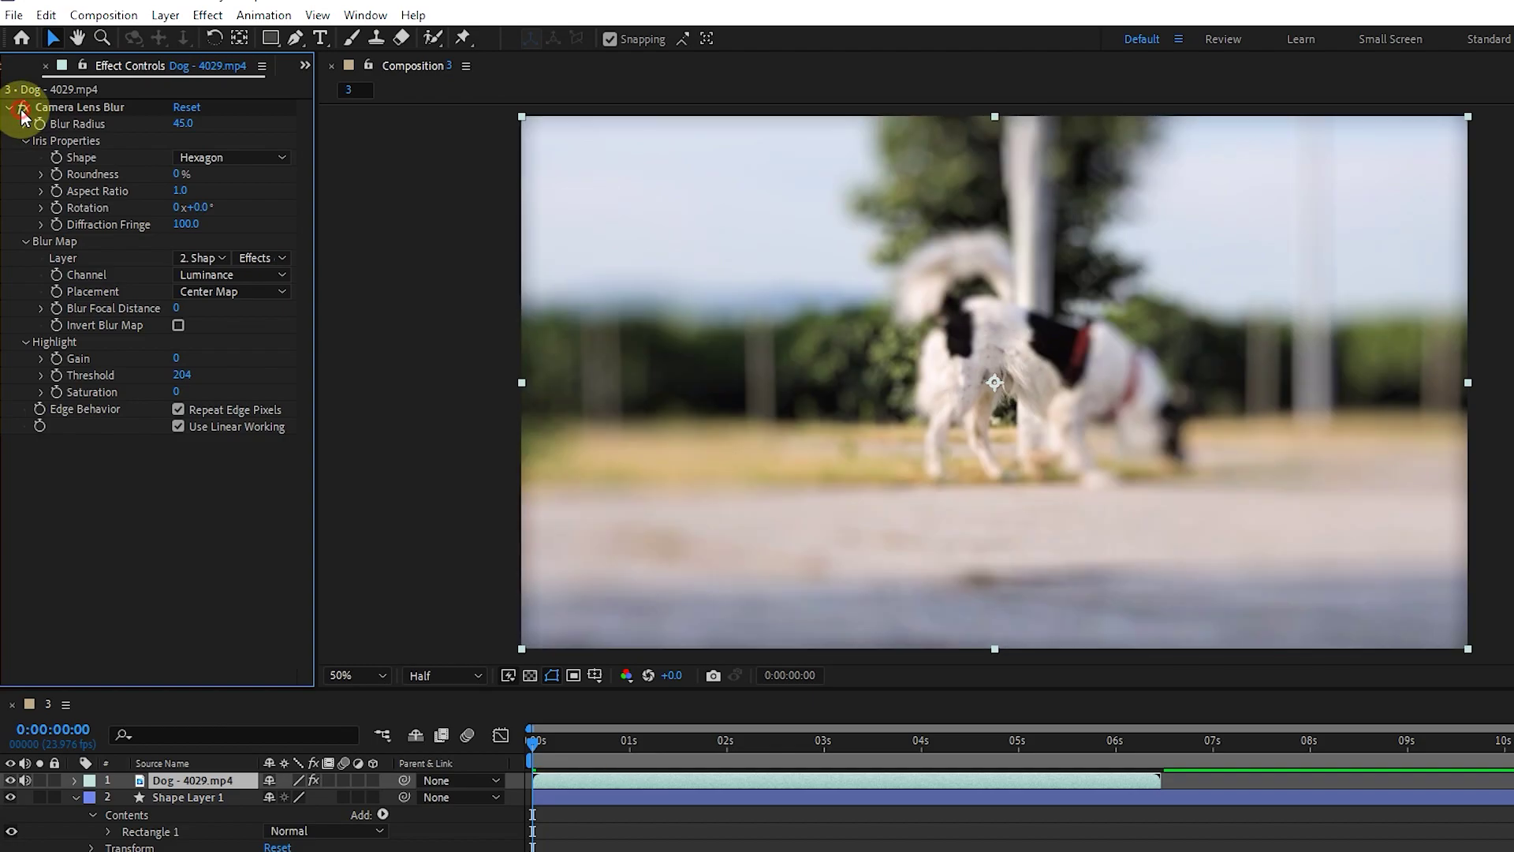
click(179, 411)
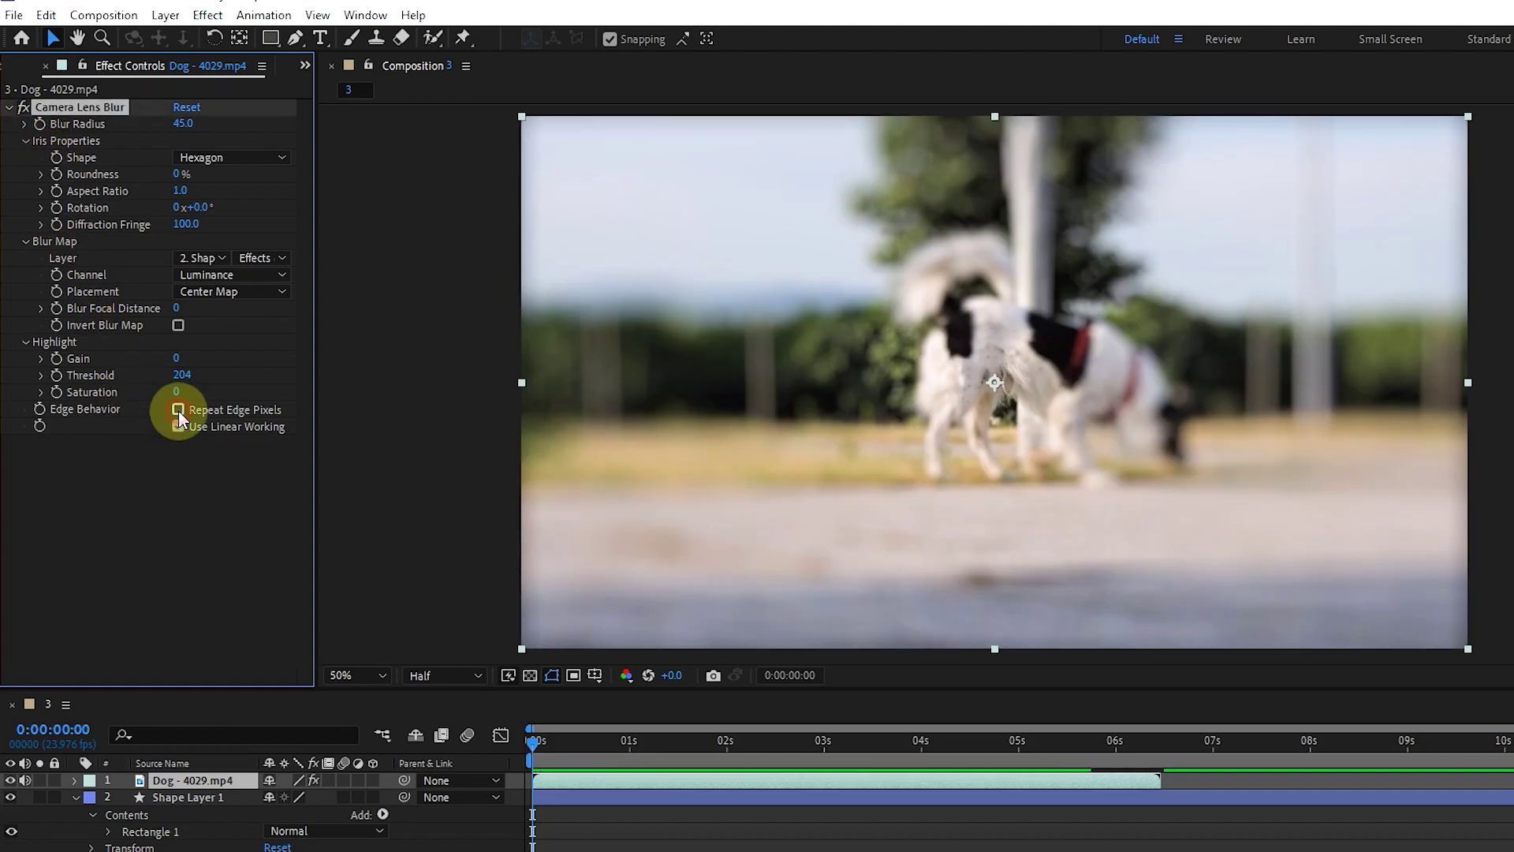
click(178, 411)
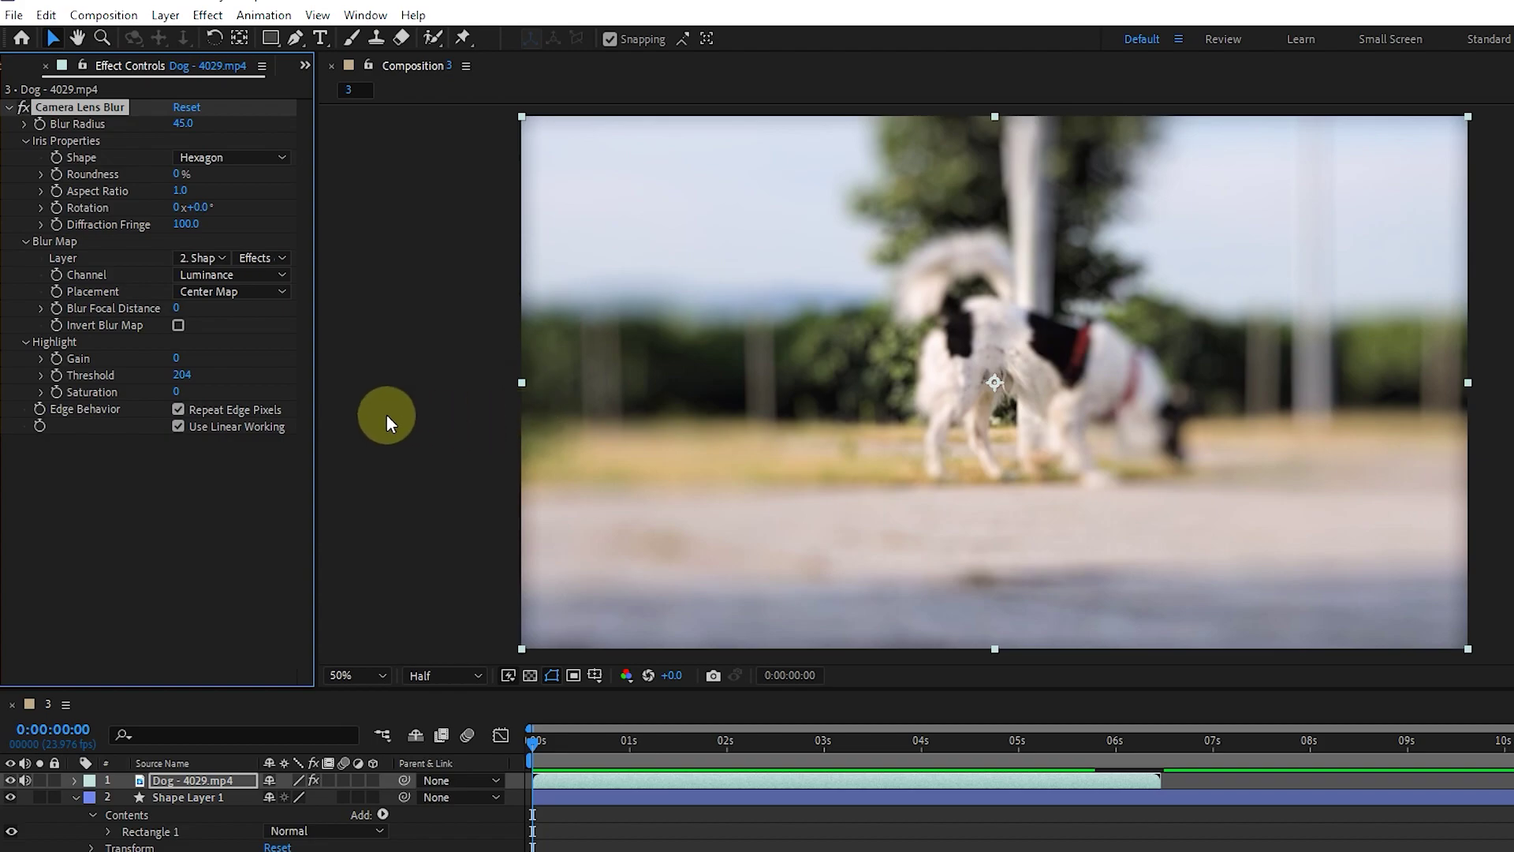
click(178, 409)
click(178, 409)
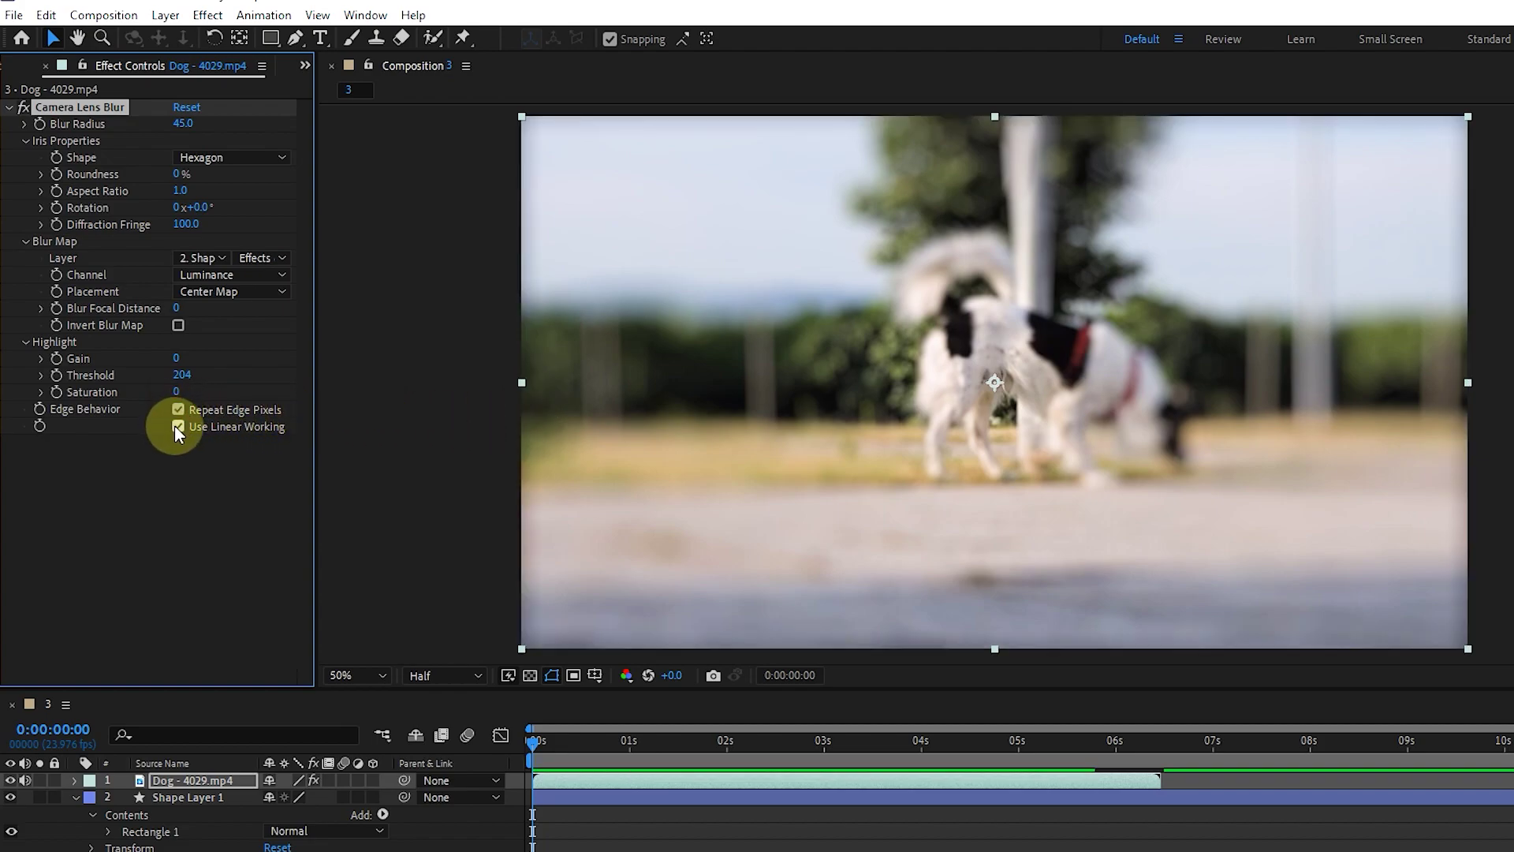
- Compare Use Linear Working on and off, then raise Blur Focal Distance to 10
click(177, 427)
click(178, 427)
click(177, 427)
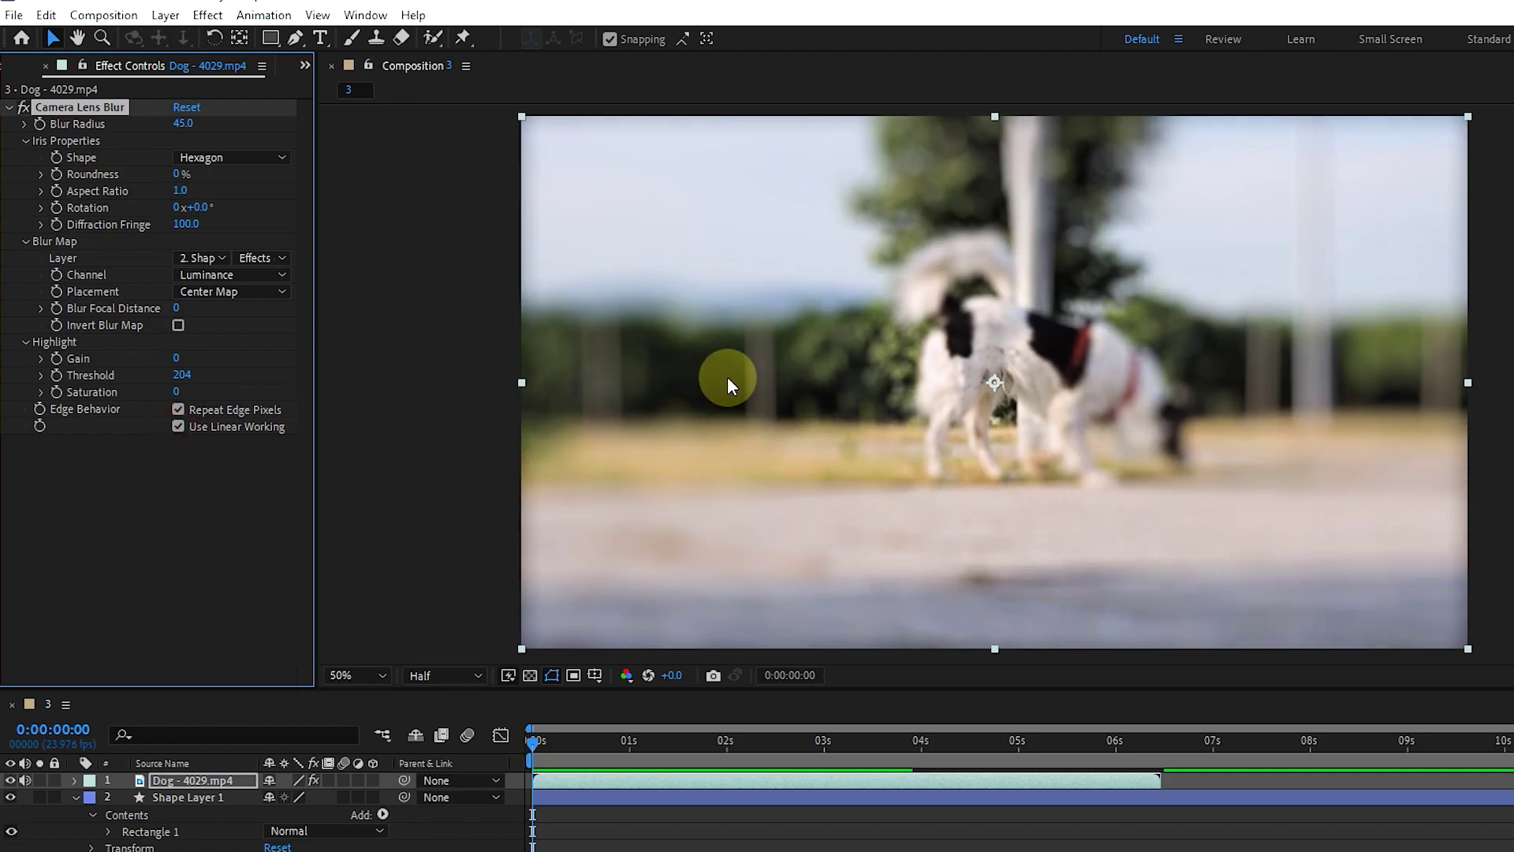
drag(175, 308, 104, 322)
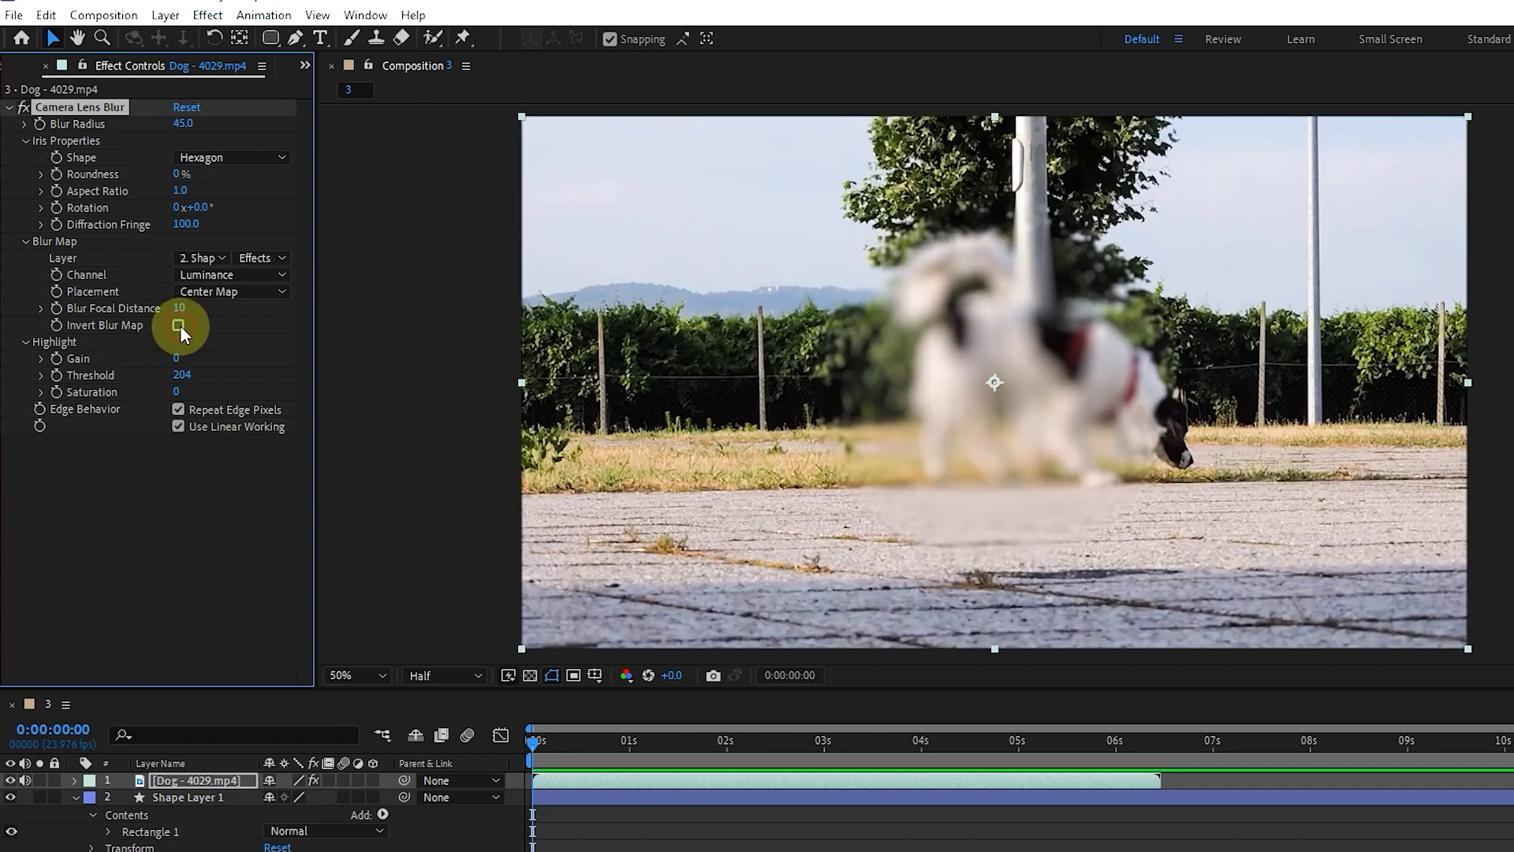
- Delete Shape Layer 1 and remove the Camera Lens Blur effect
click(203, 801)
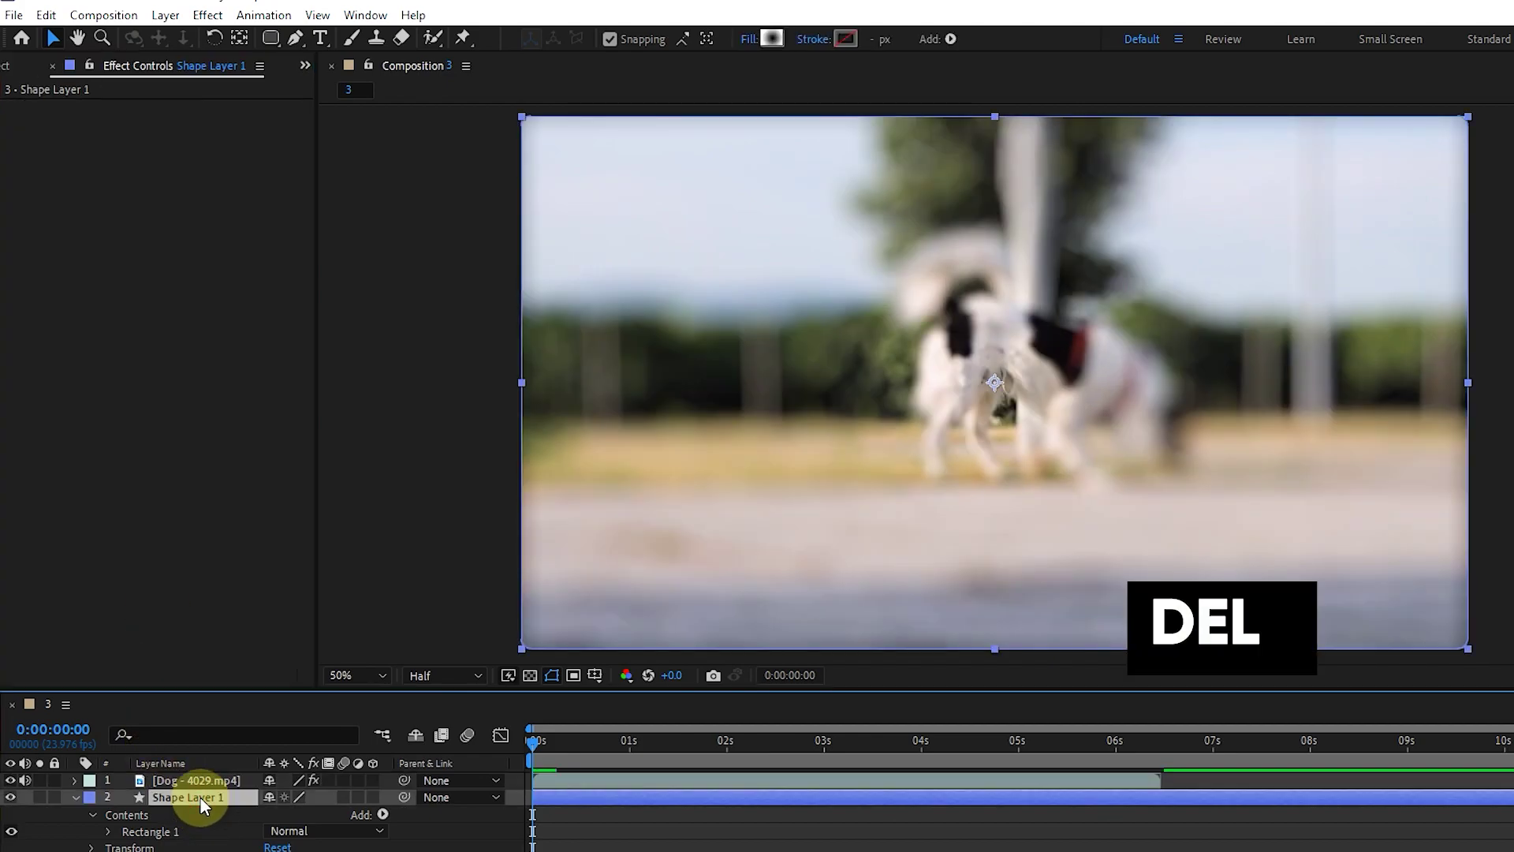
key(Delete)
click(79, 105)
key(Delete)
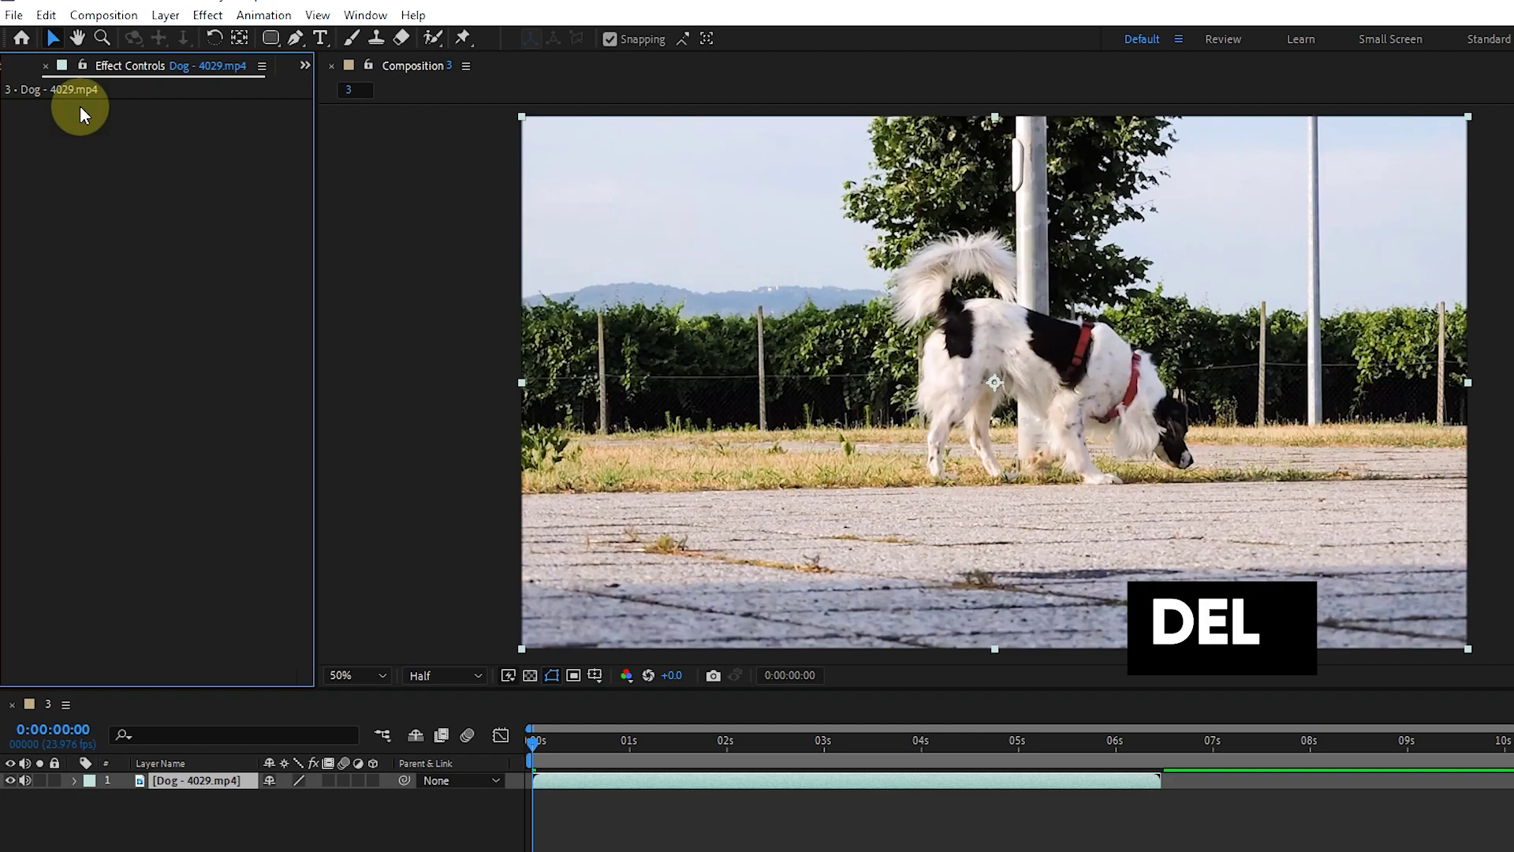
- Apply Blur & Sharpen > Camera-Shake Deblur to the Dog - 4029.mp4 layer
click(158, 780)
click(206, 16)
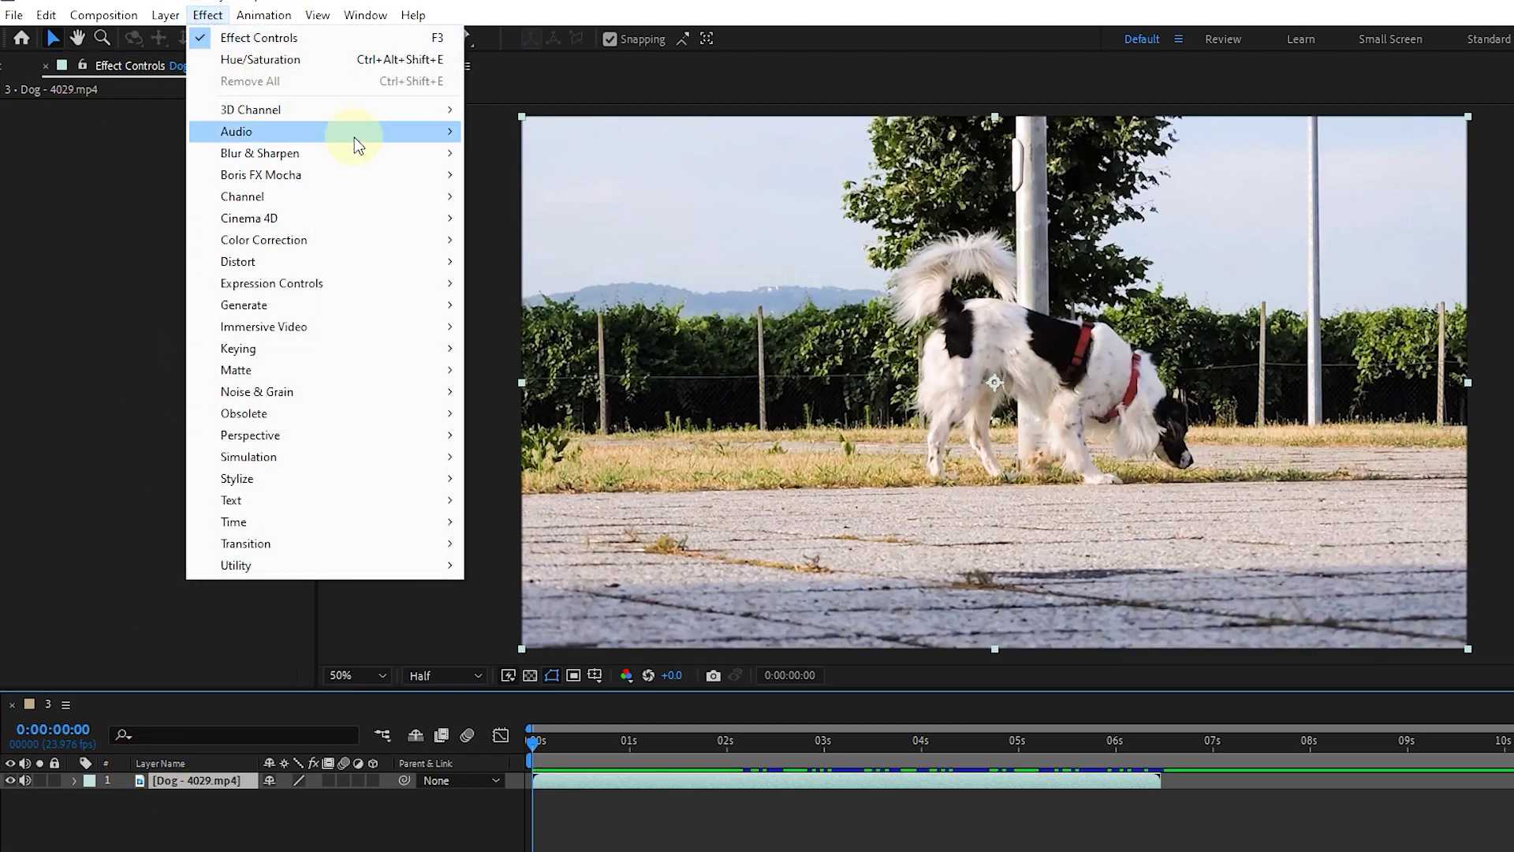
mouse_move(374, 154)
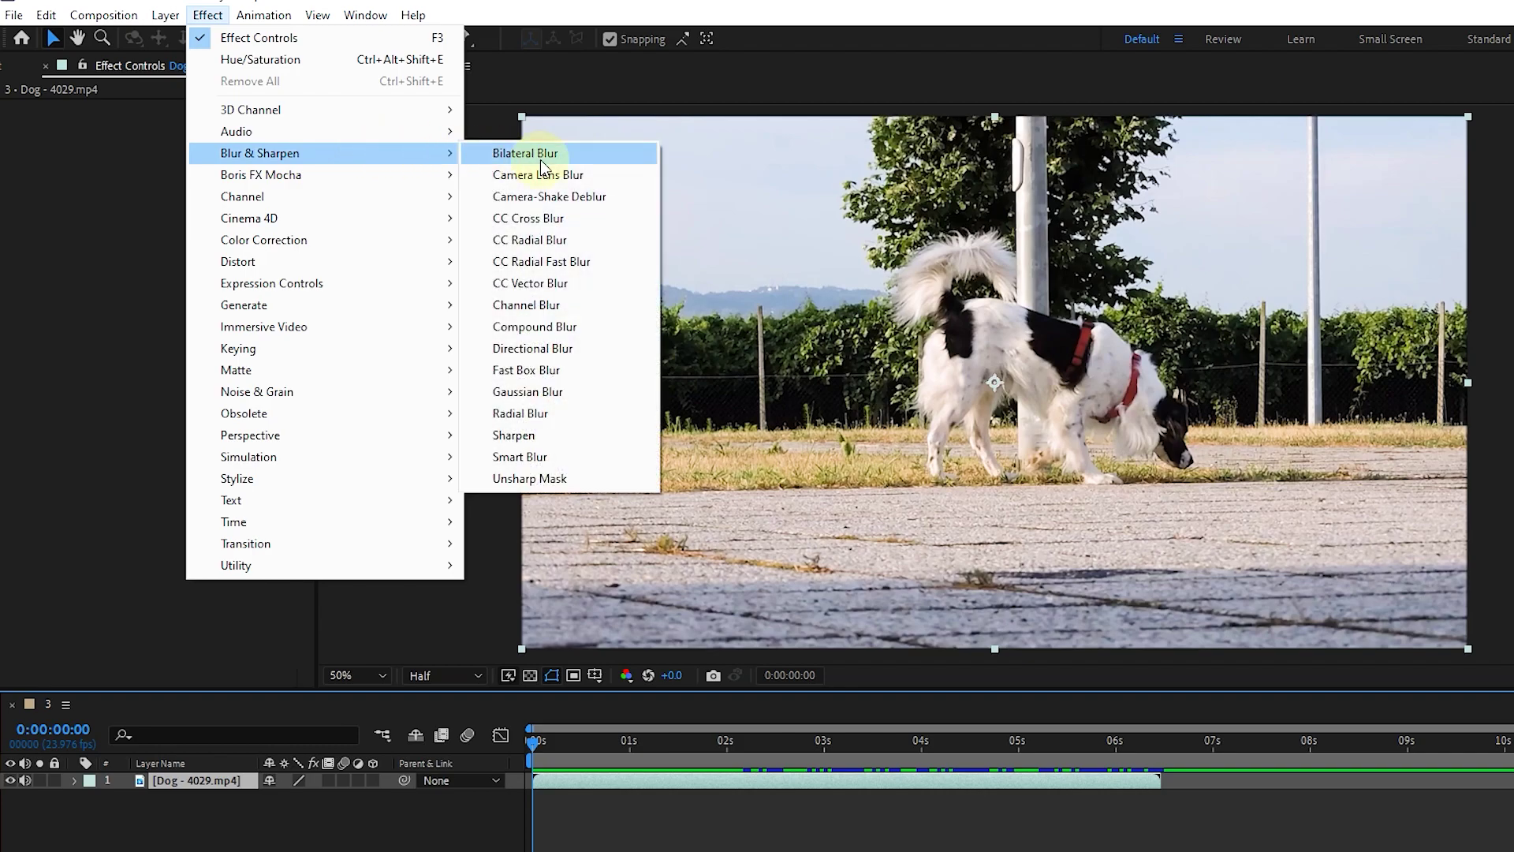
click(569, 196)
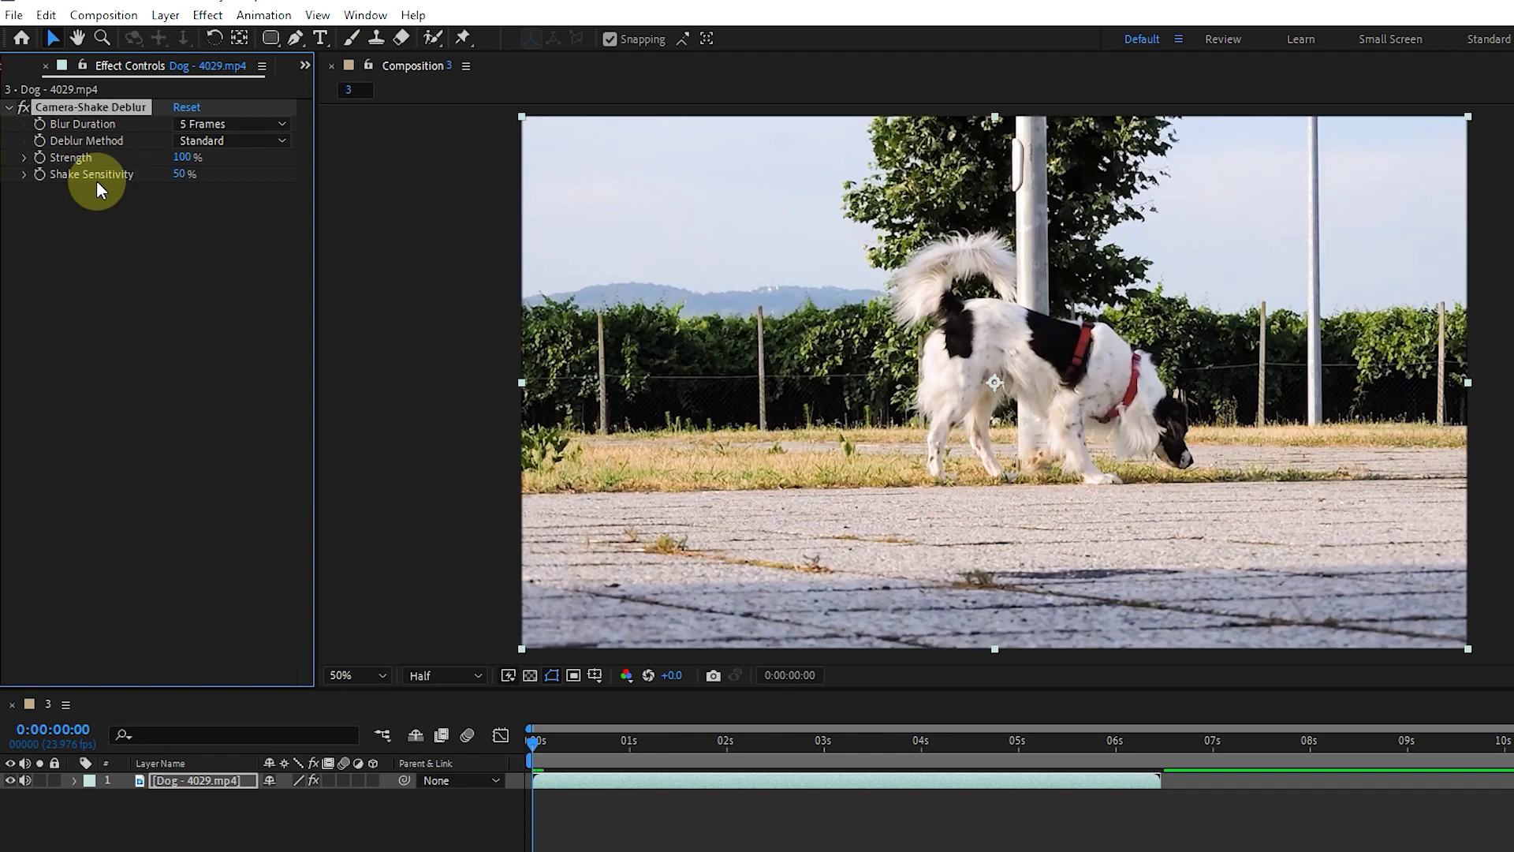
click(204, 124)
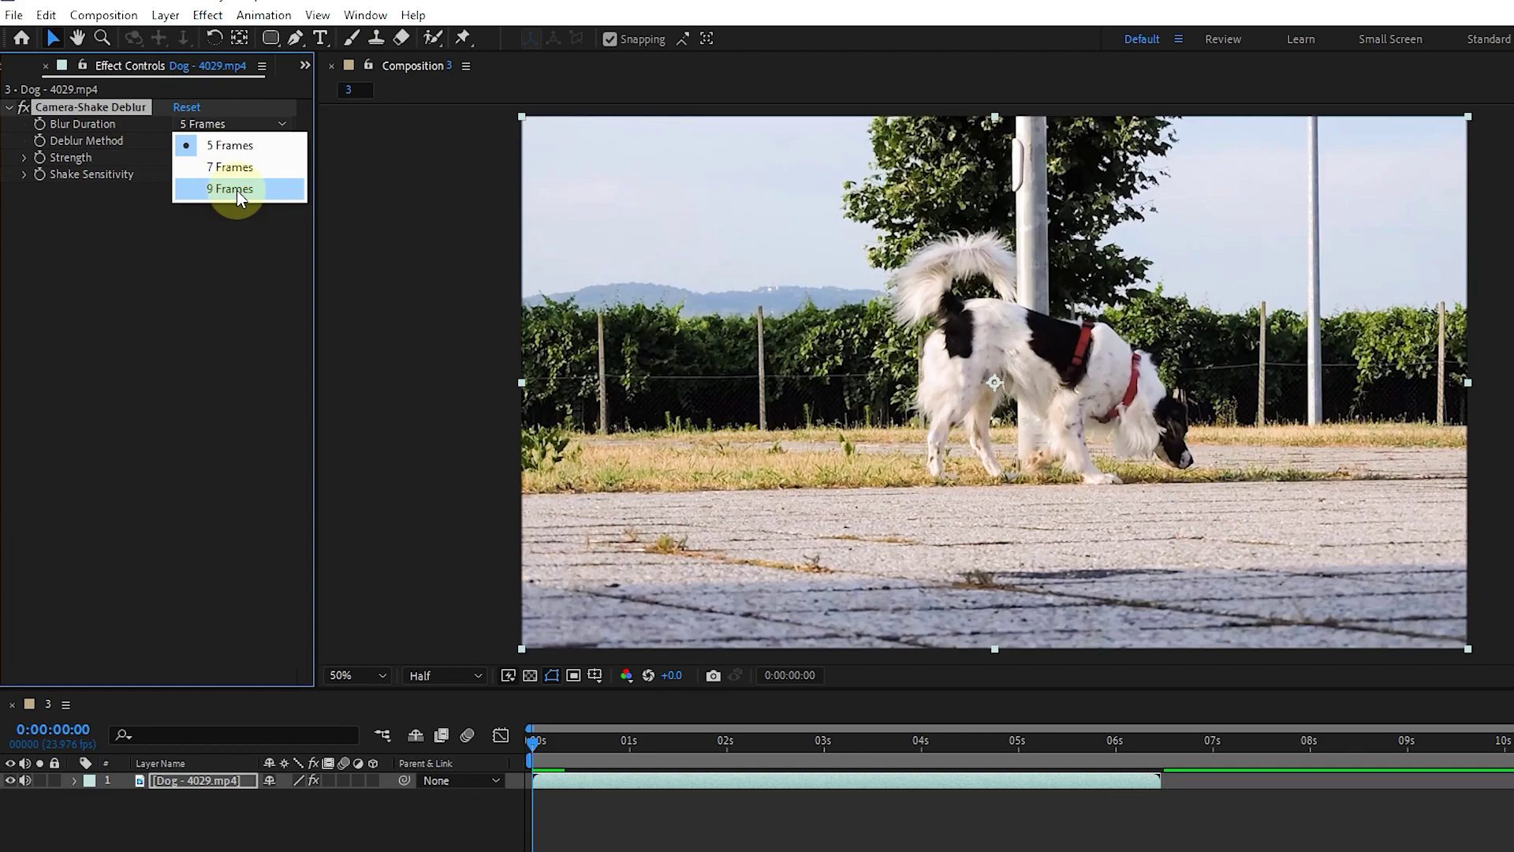
click(236, 164)
click(227, 128)
click(236, 144)
click(235, 142)
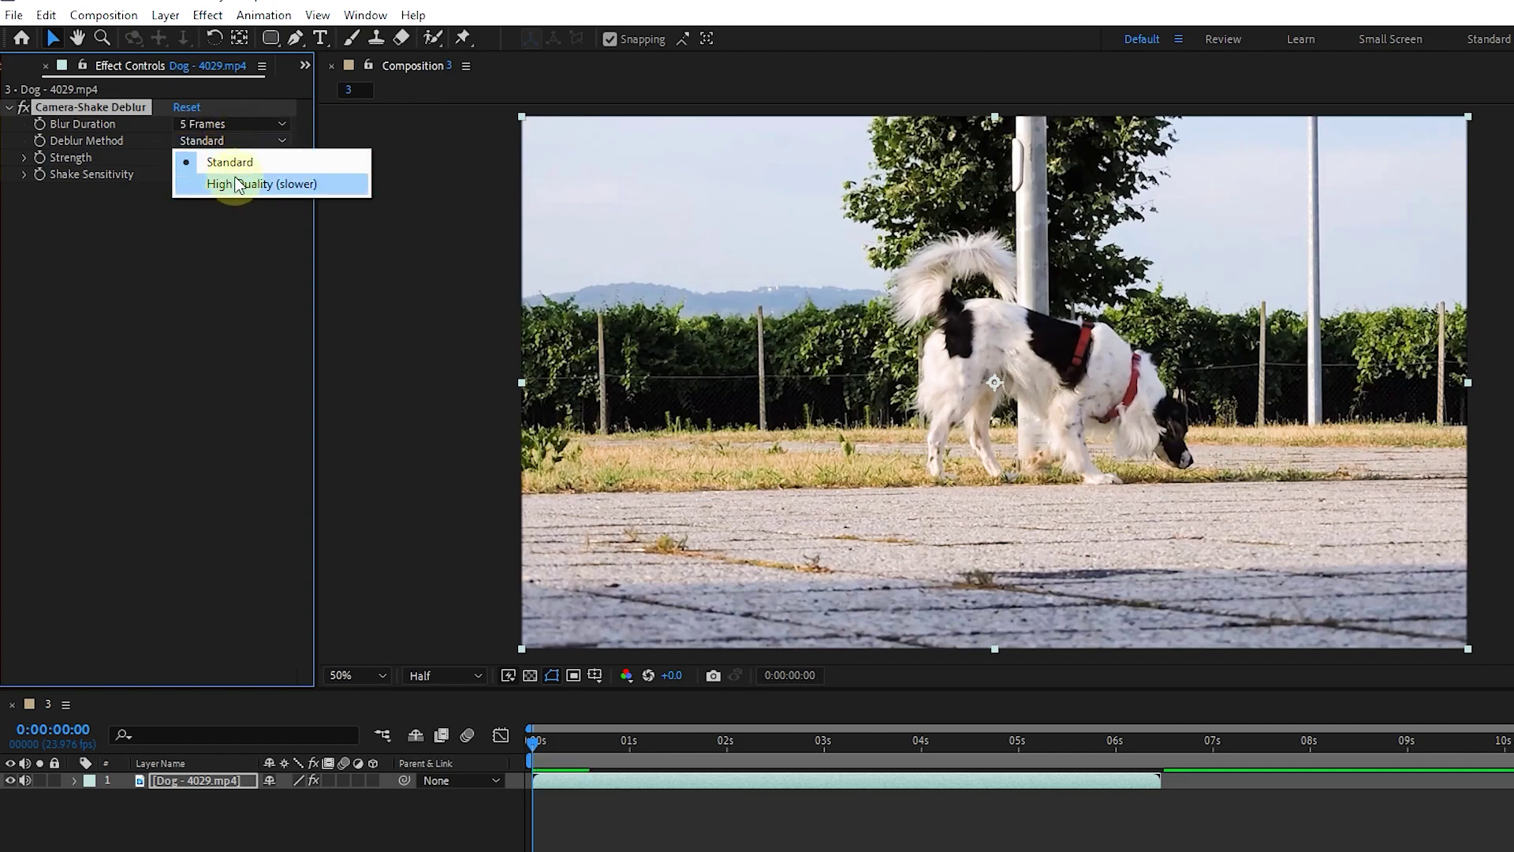
click(135, 120)
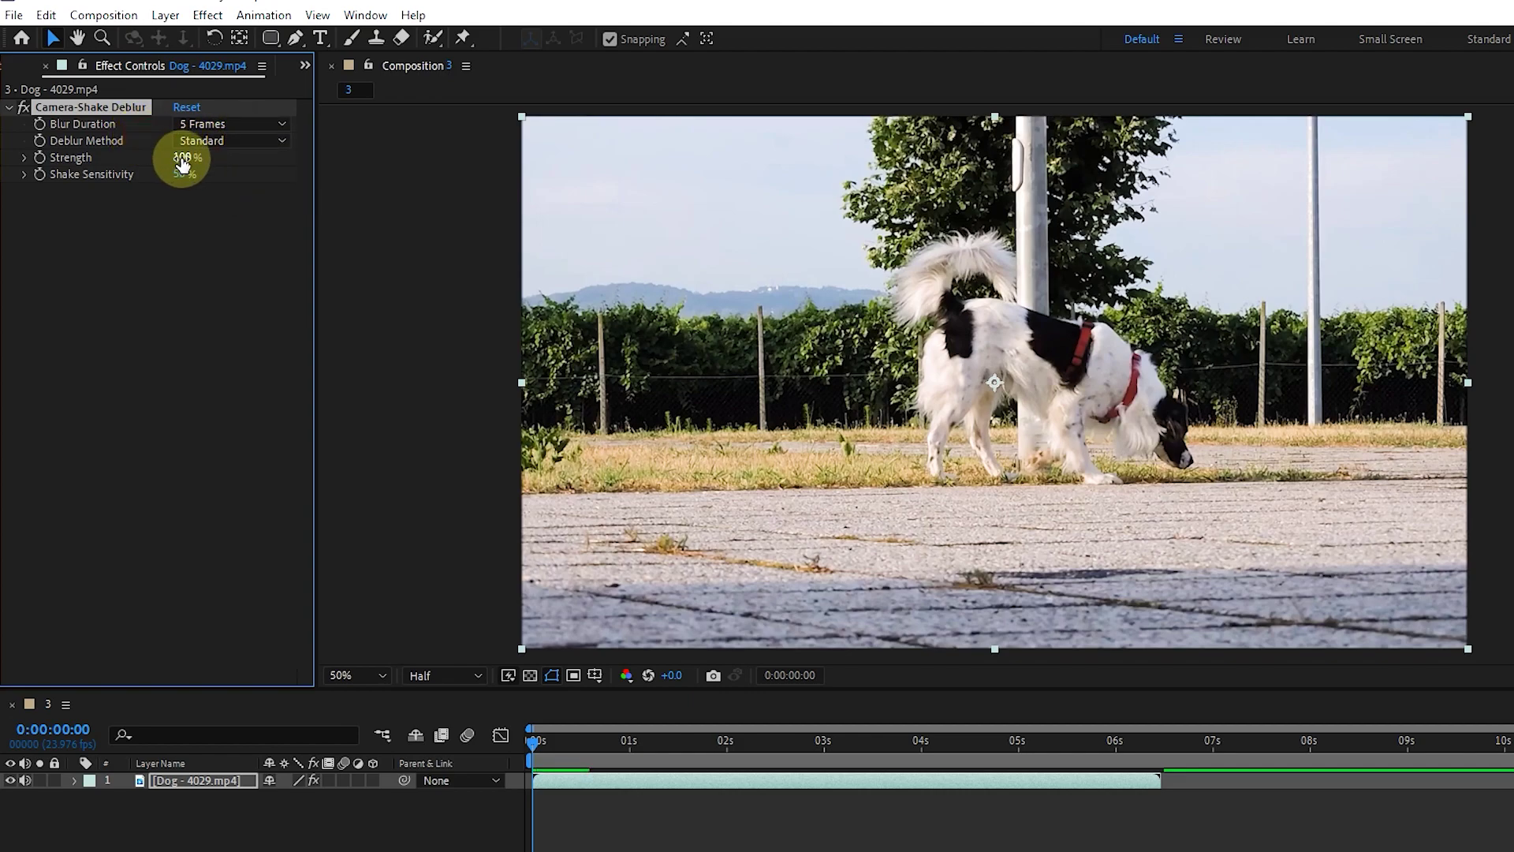
drag(183, 164, 480, 213)
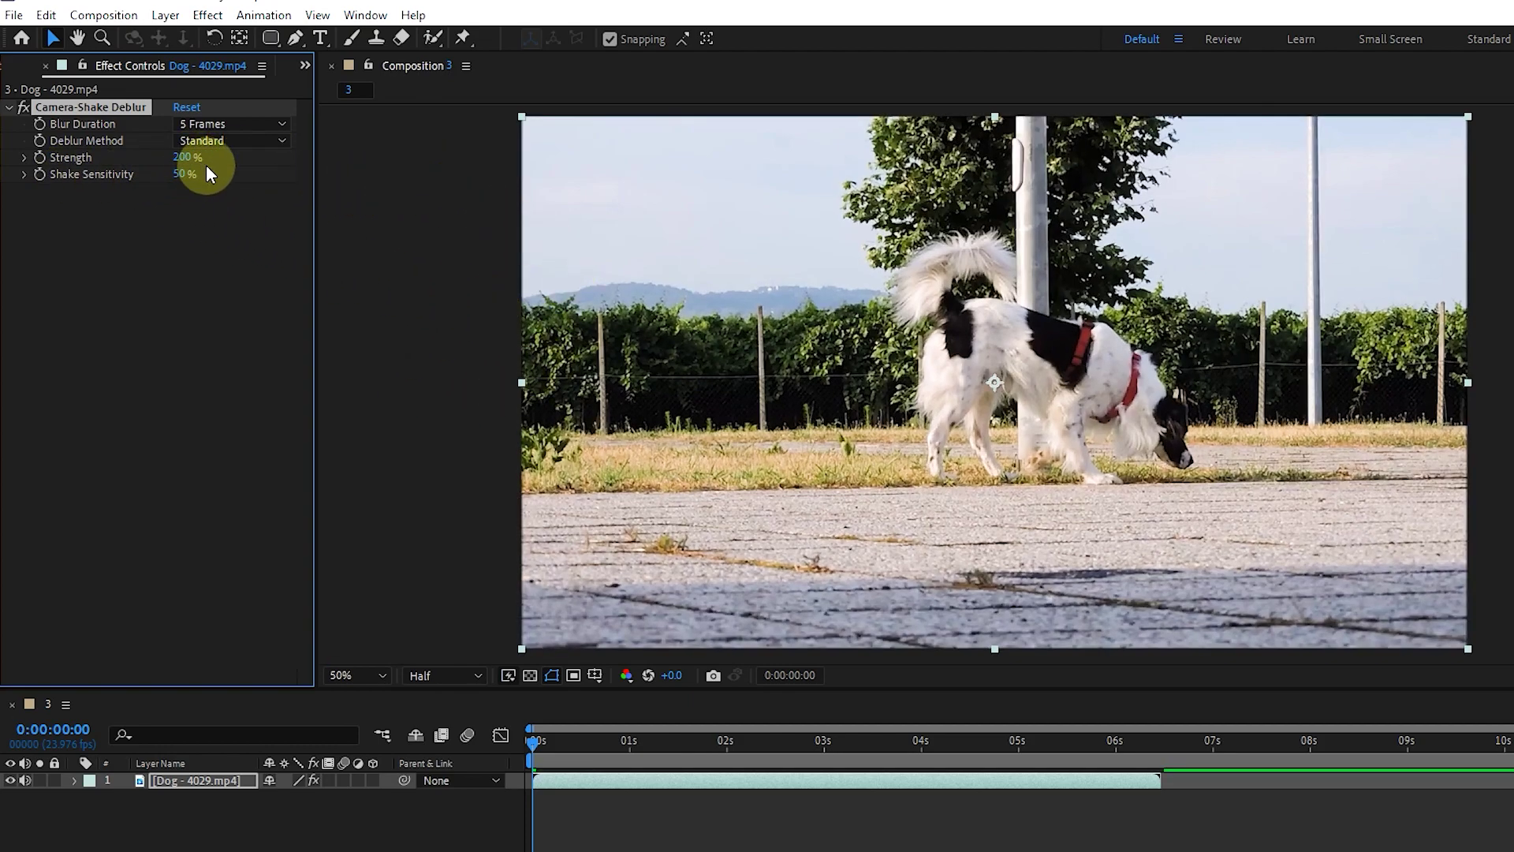
drag(203, 169, 185, 195)
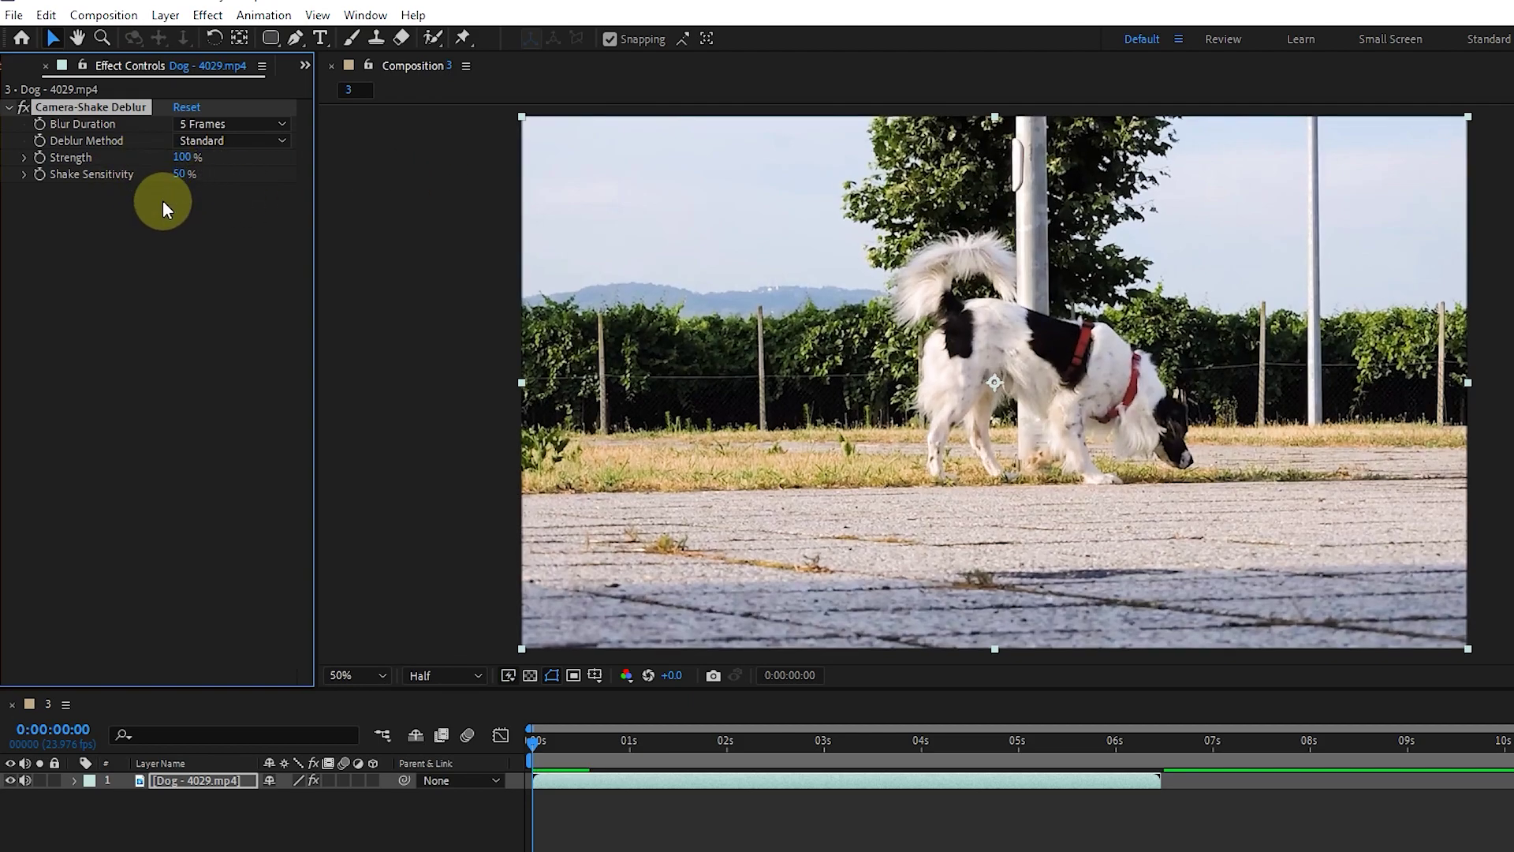
- Replace Camera-Shake Deblur with CC Cross Blur on the dog clip
key(Delete)
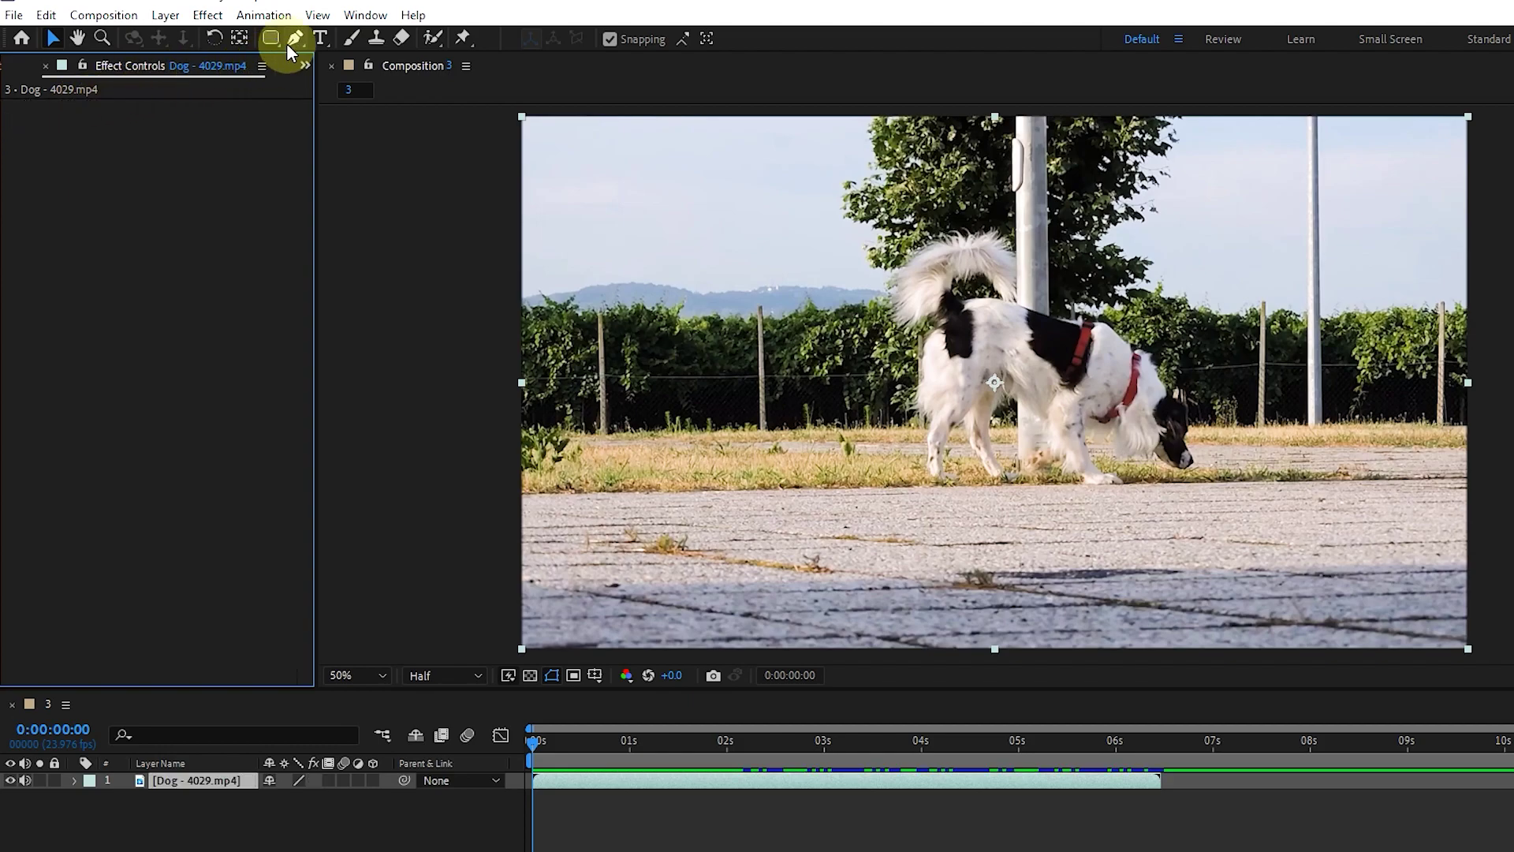
click(208, 15)
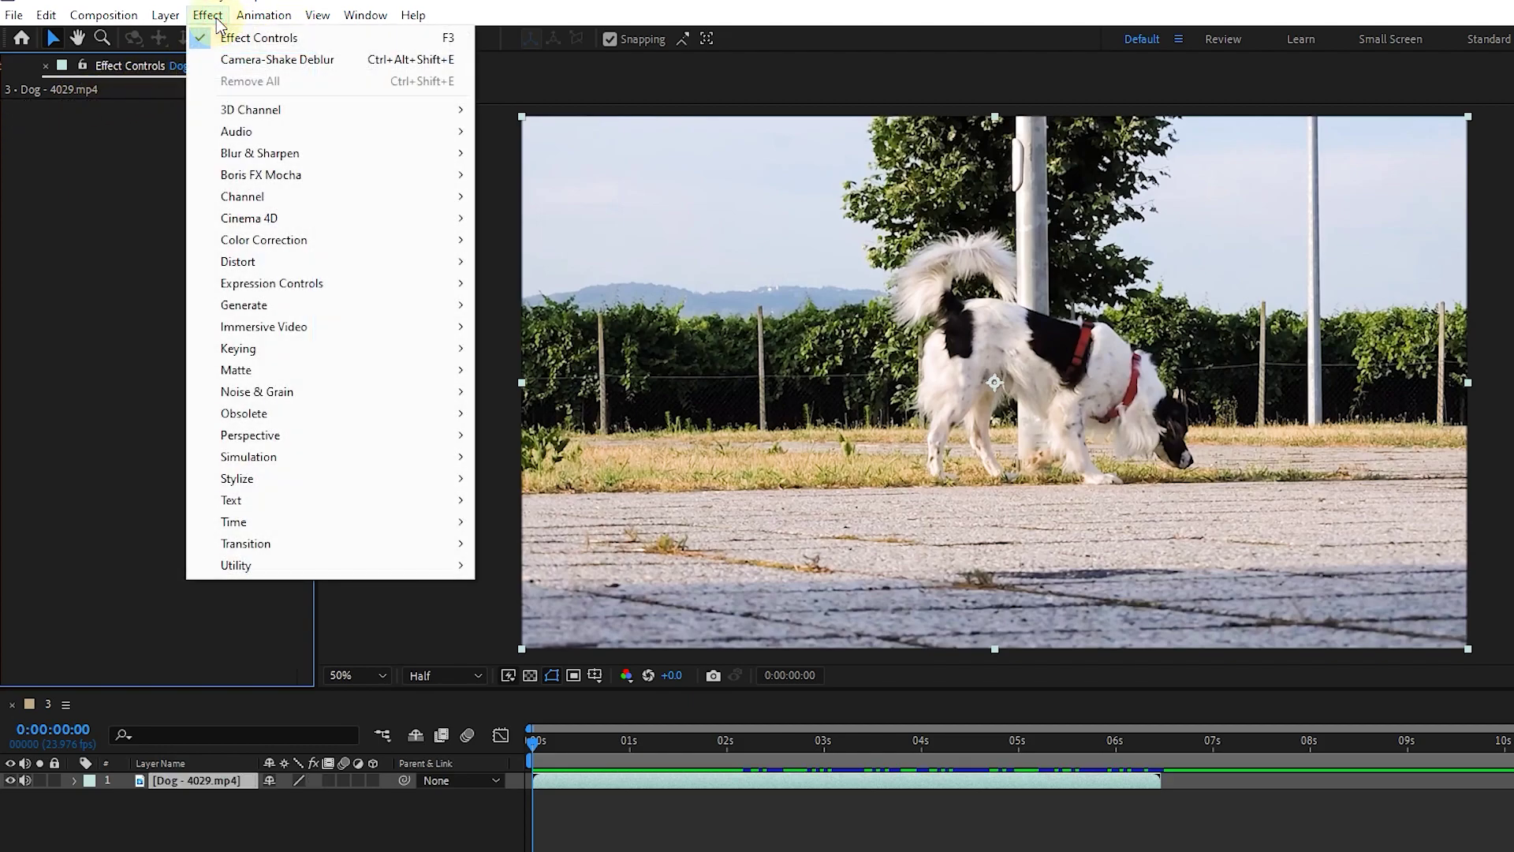
mouse_move(456, 154)
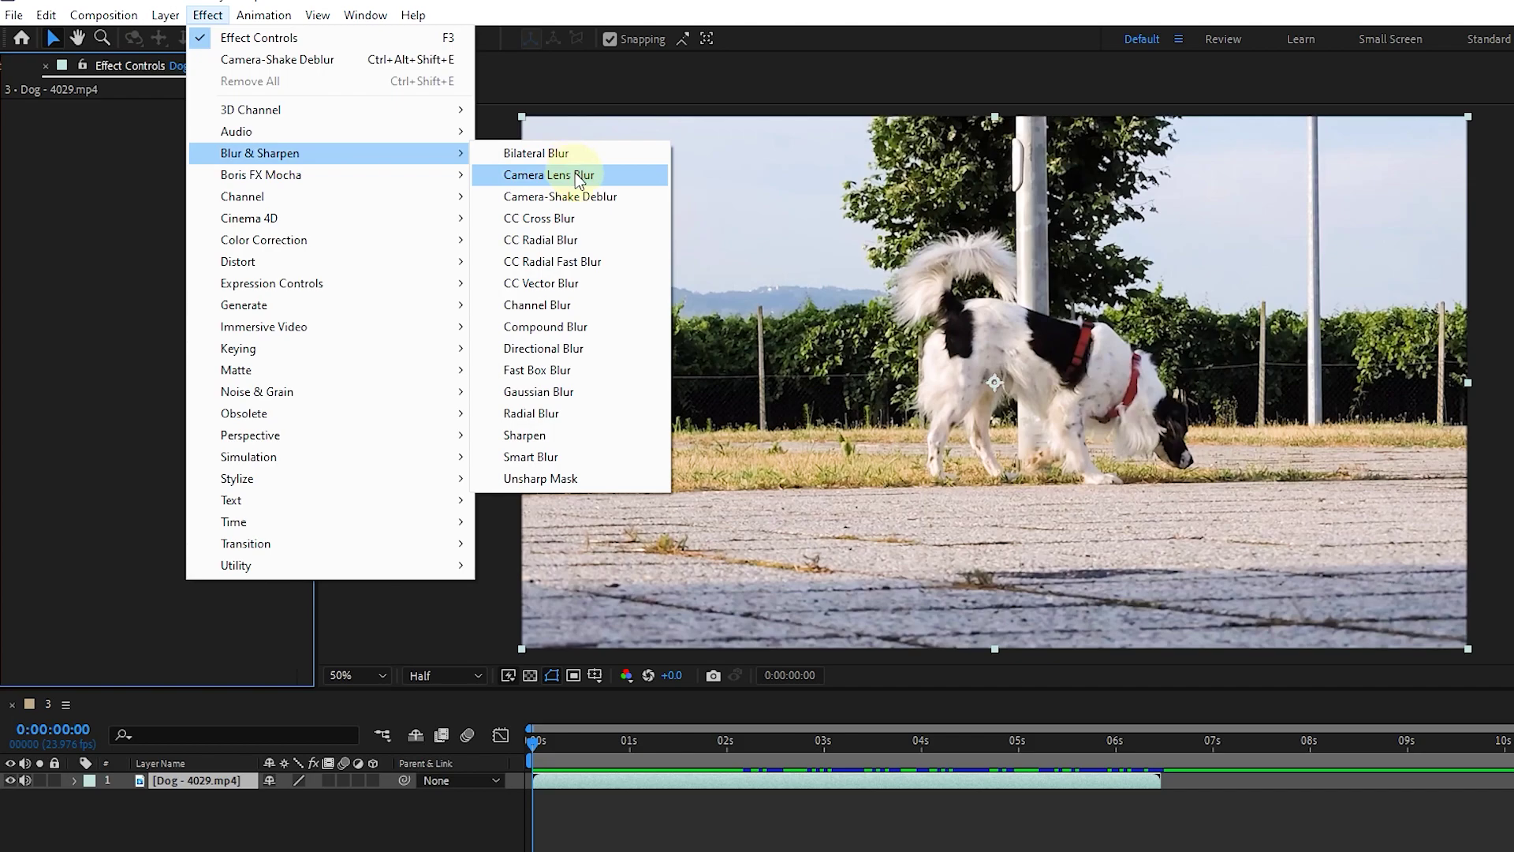
click(537, 219)
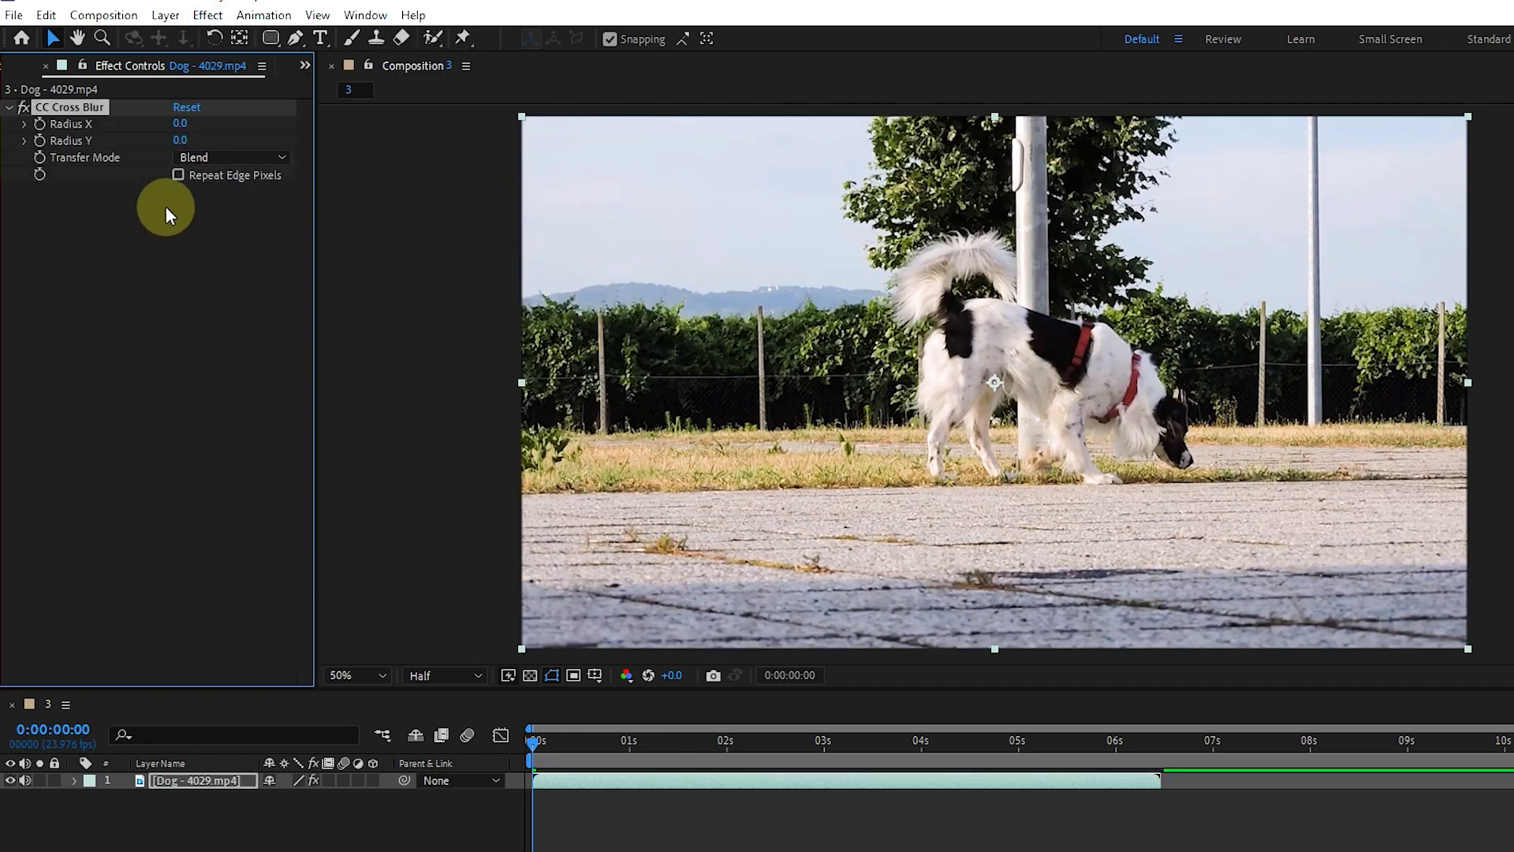
- Try different Radius X and Y values, starting at Radius X 227, with Repeat Edge Pixels toggled
drag(222, 131, 939, 334)
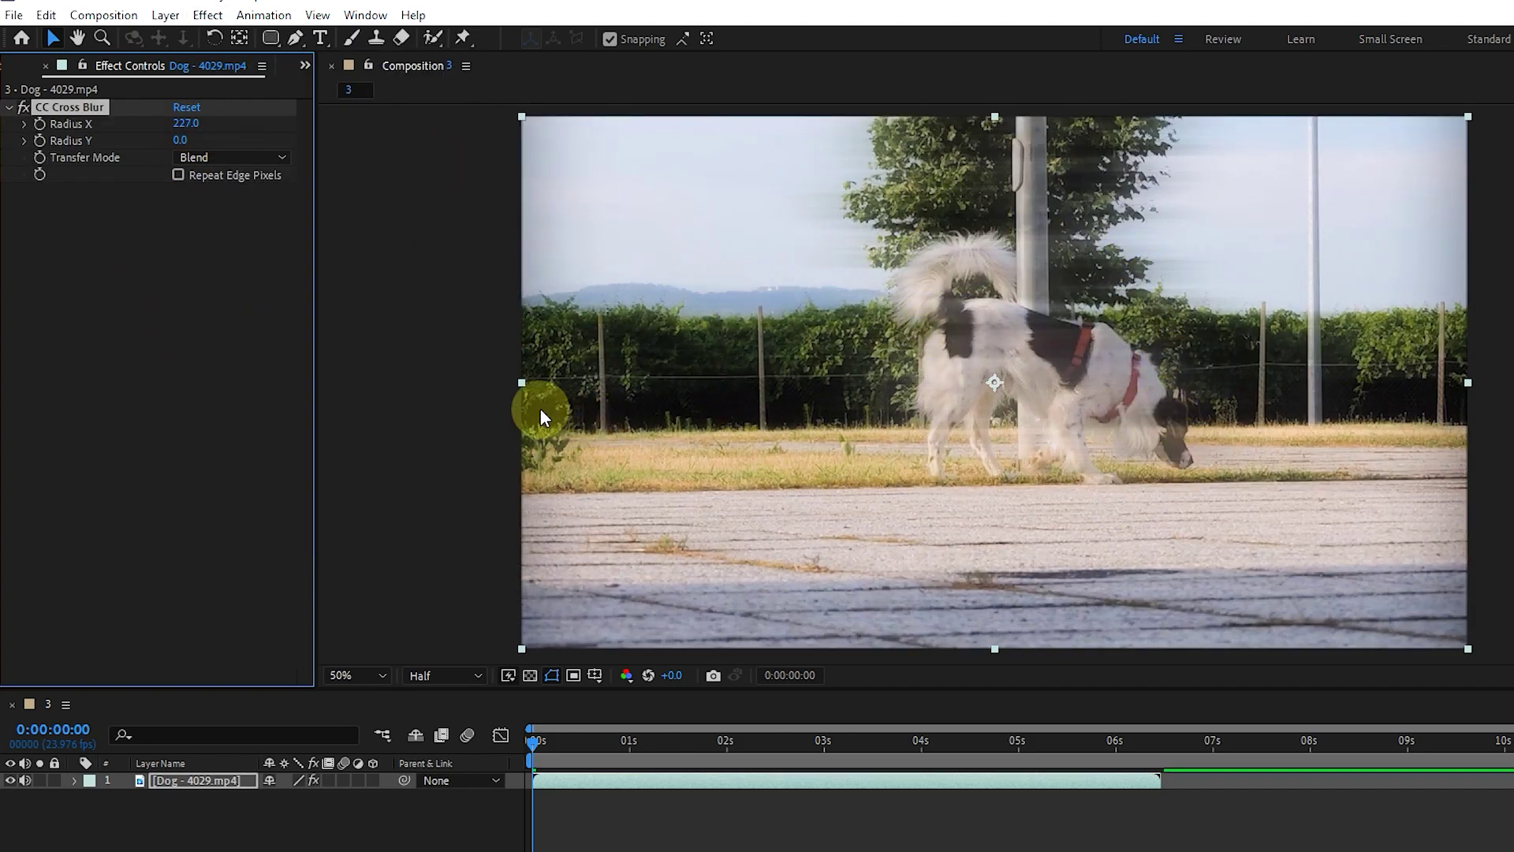
click(178, 175)
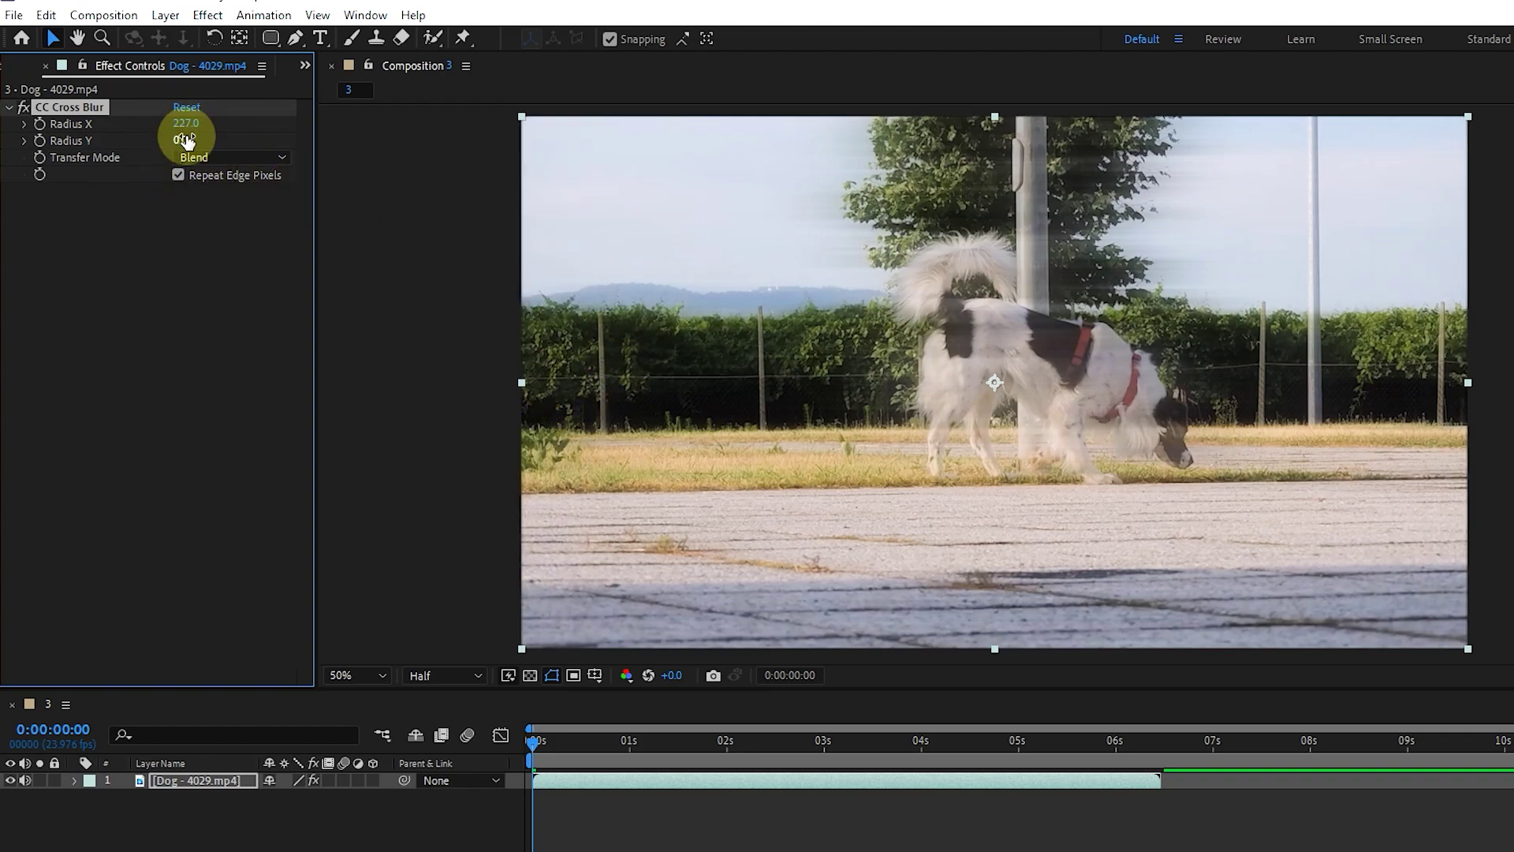
drag(181, 141, 355, 162)
click(178, 175)
drag(182, 140, 818, 523)
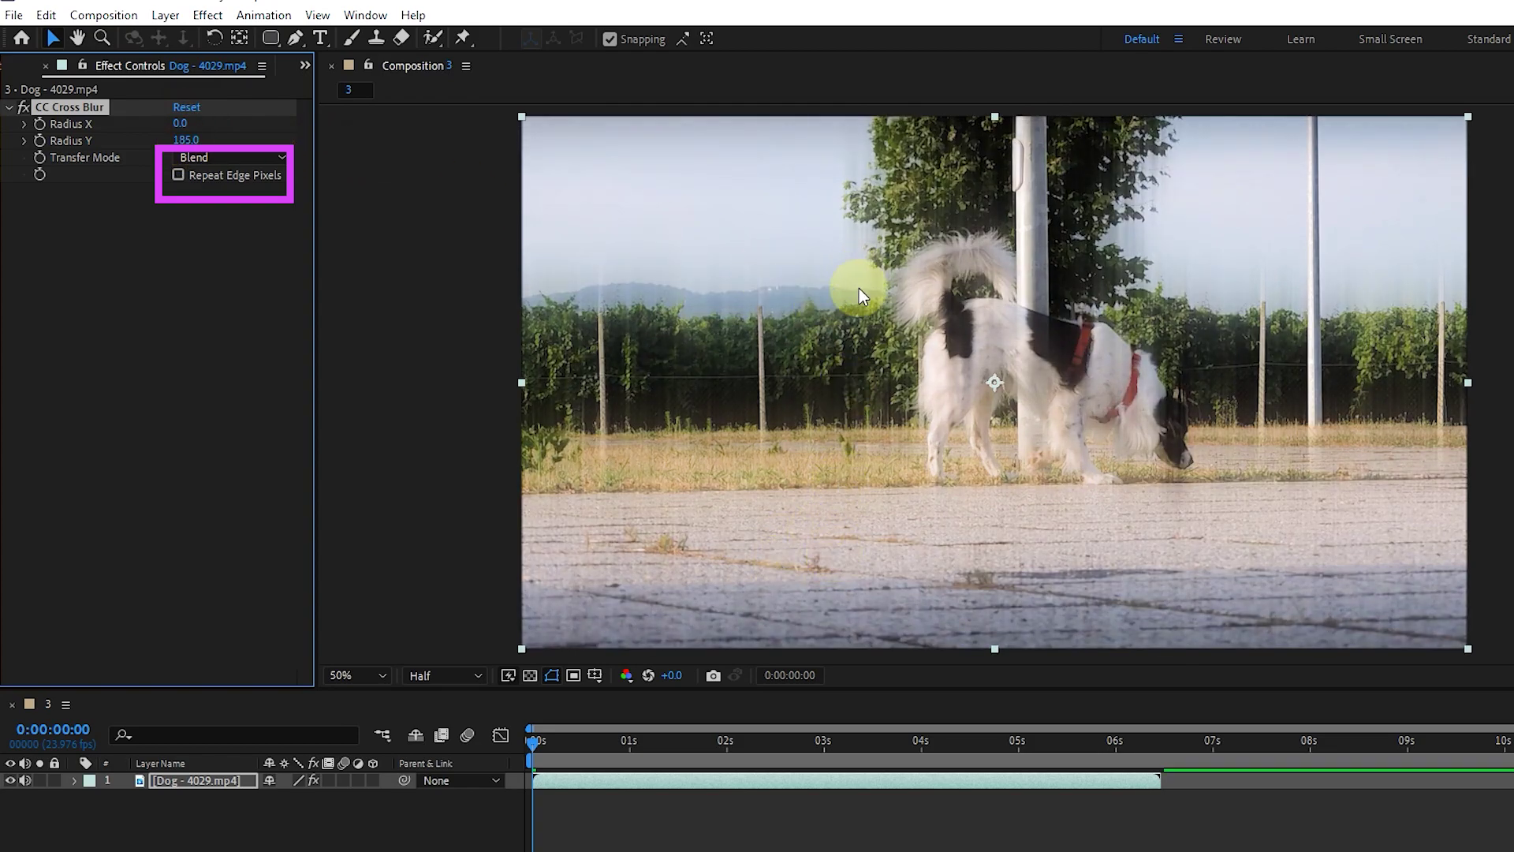
drag(182, 124, 470, 341)
- Try Add, Multiply, Darken, Lighten and Blend transfer modes with Radius Y about 102, then reset CC Cross Blur
click(188, 160)
click(197, 198)
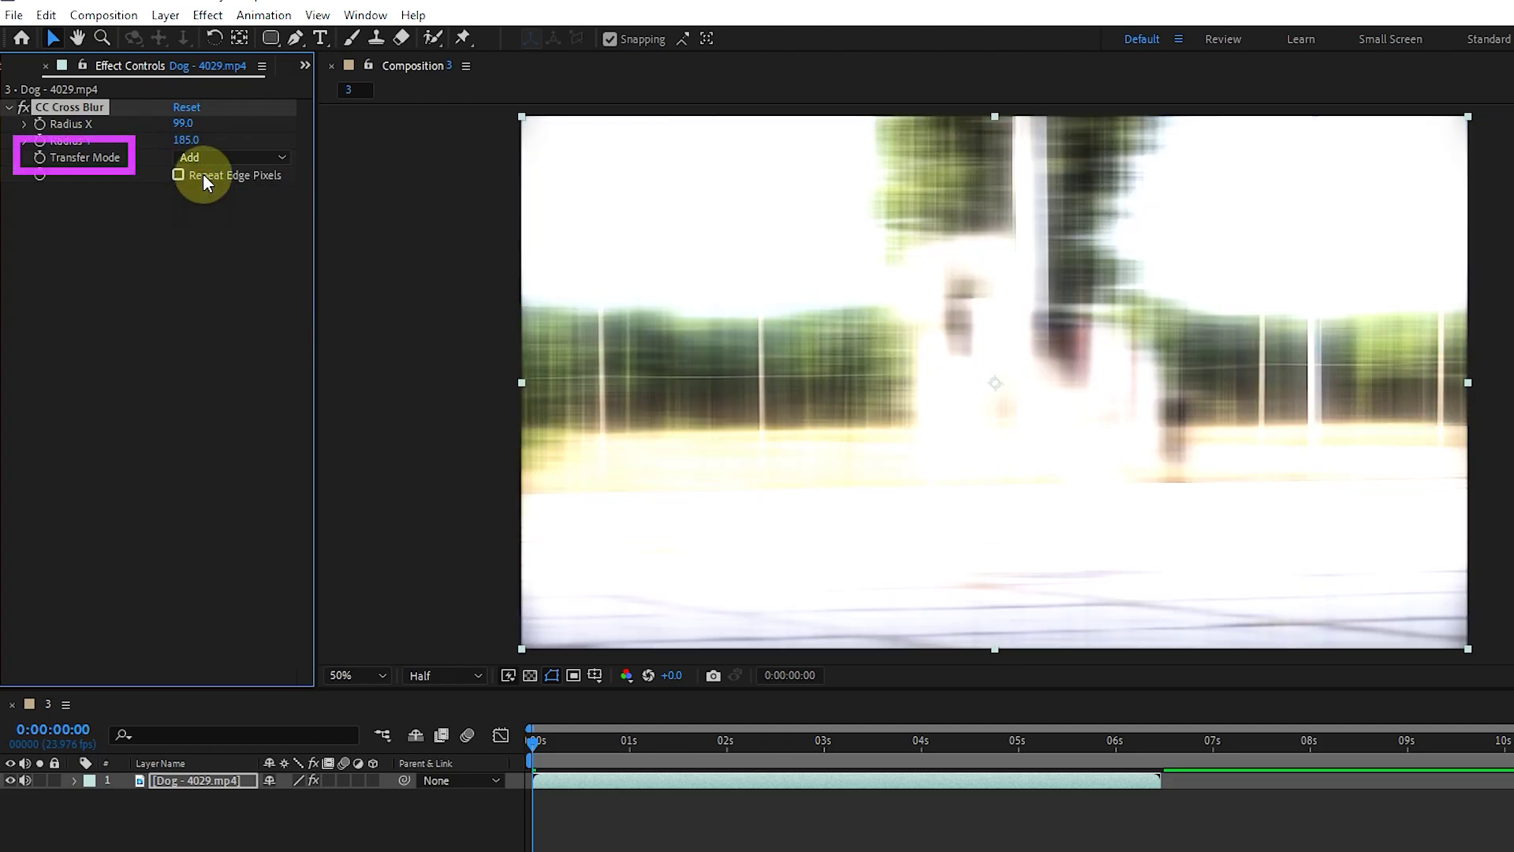
click(217, 158)
click(235, 244)
click(227, 158)
click(227, 279)
drag(186, 140, 68, 124)
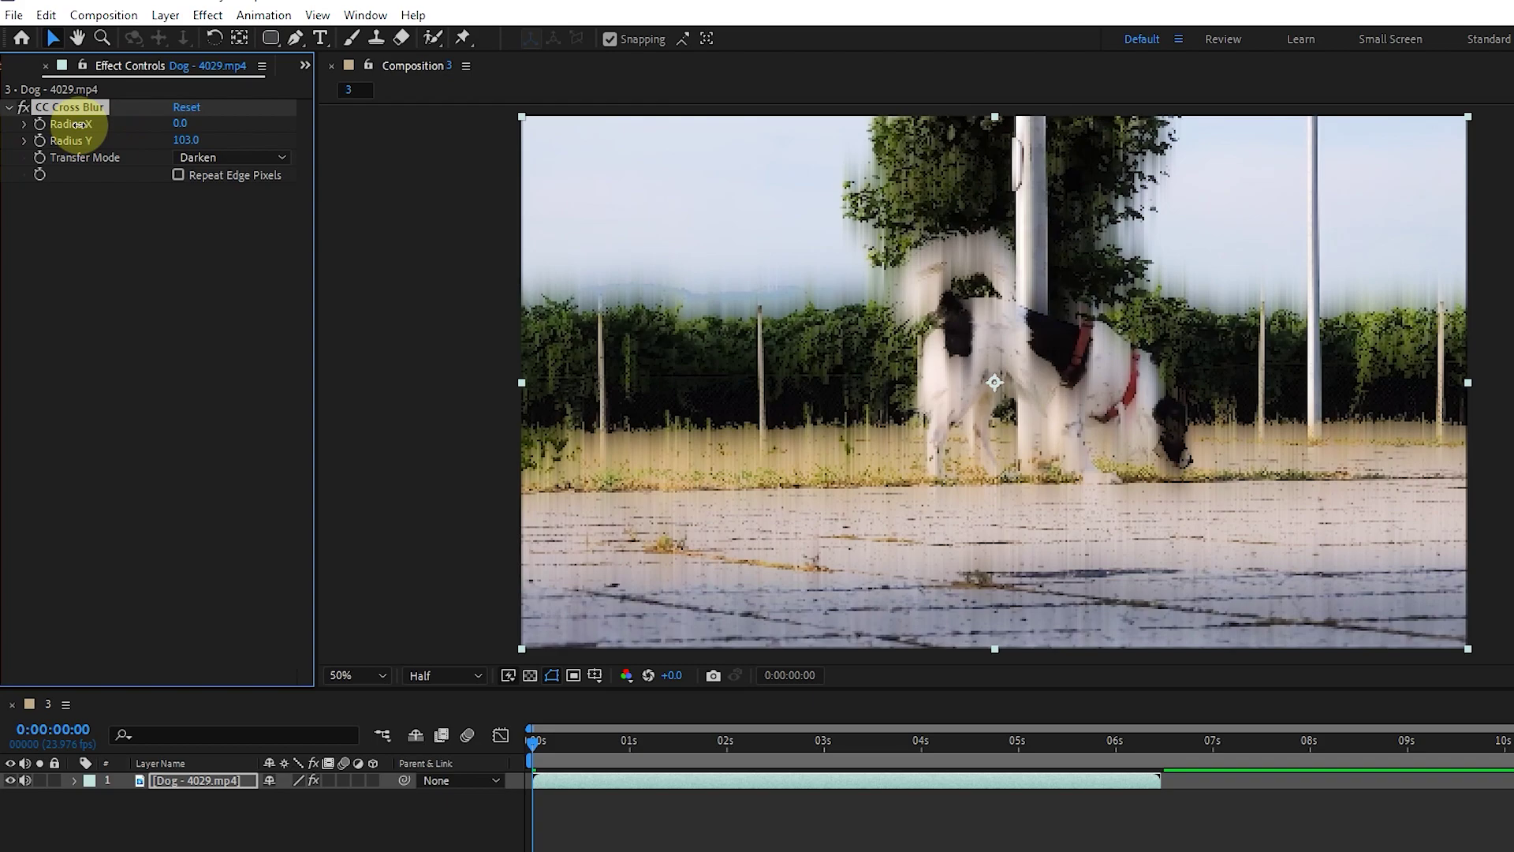
click(252, 157)
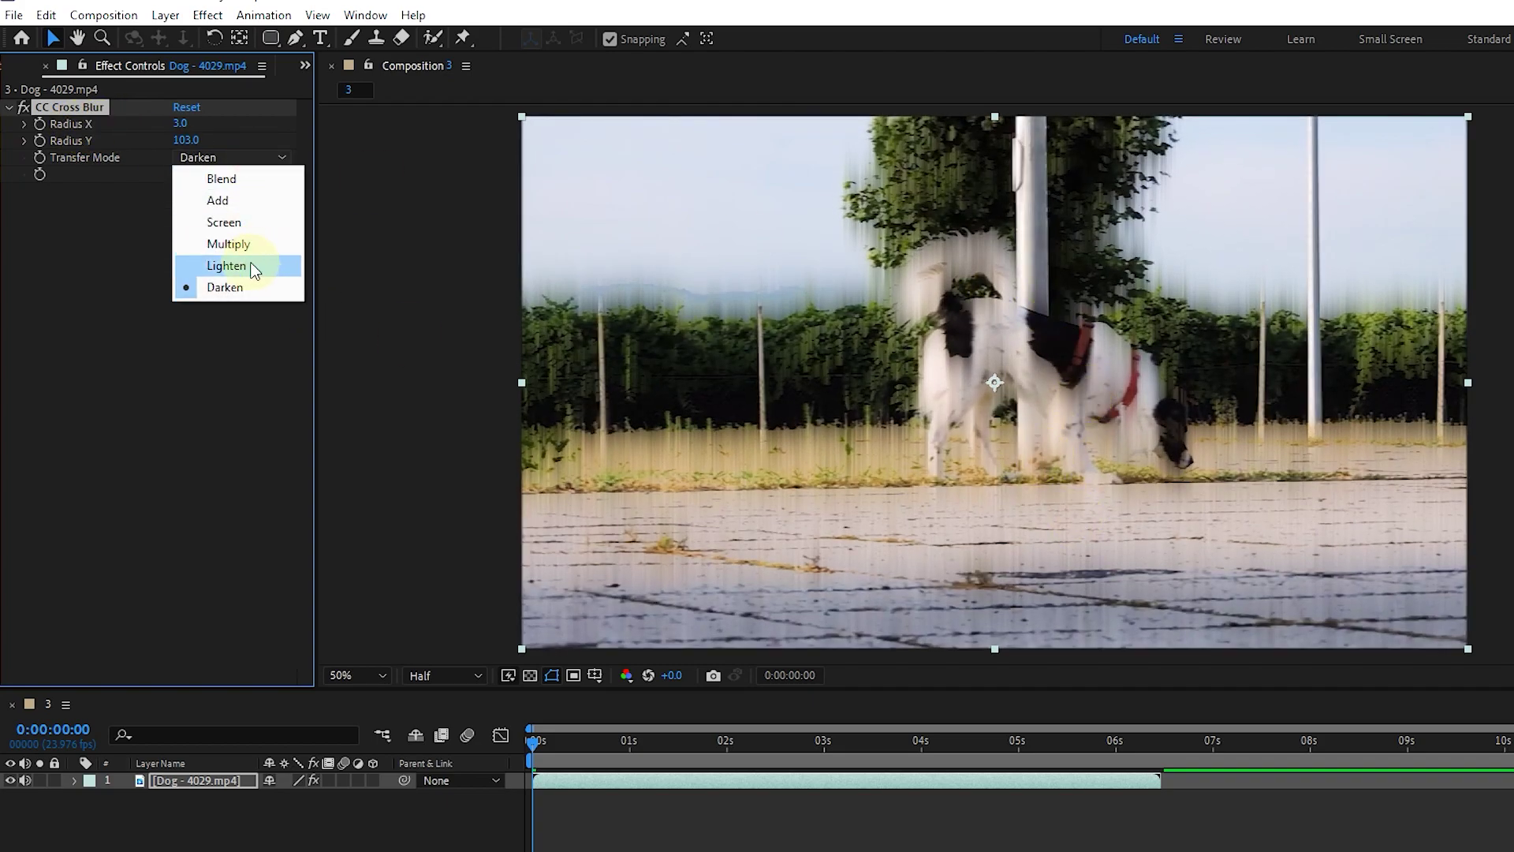
click(270, 263)
click(213, 156)
click(181, 177)
click(183, 109)
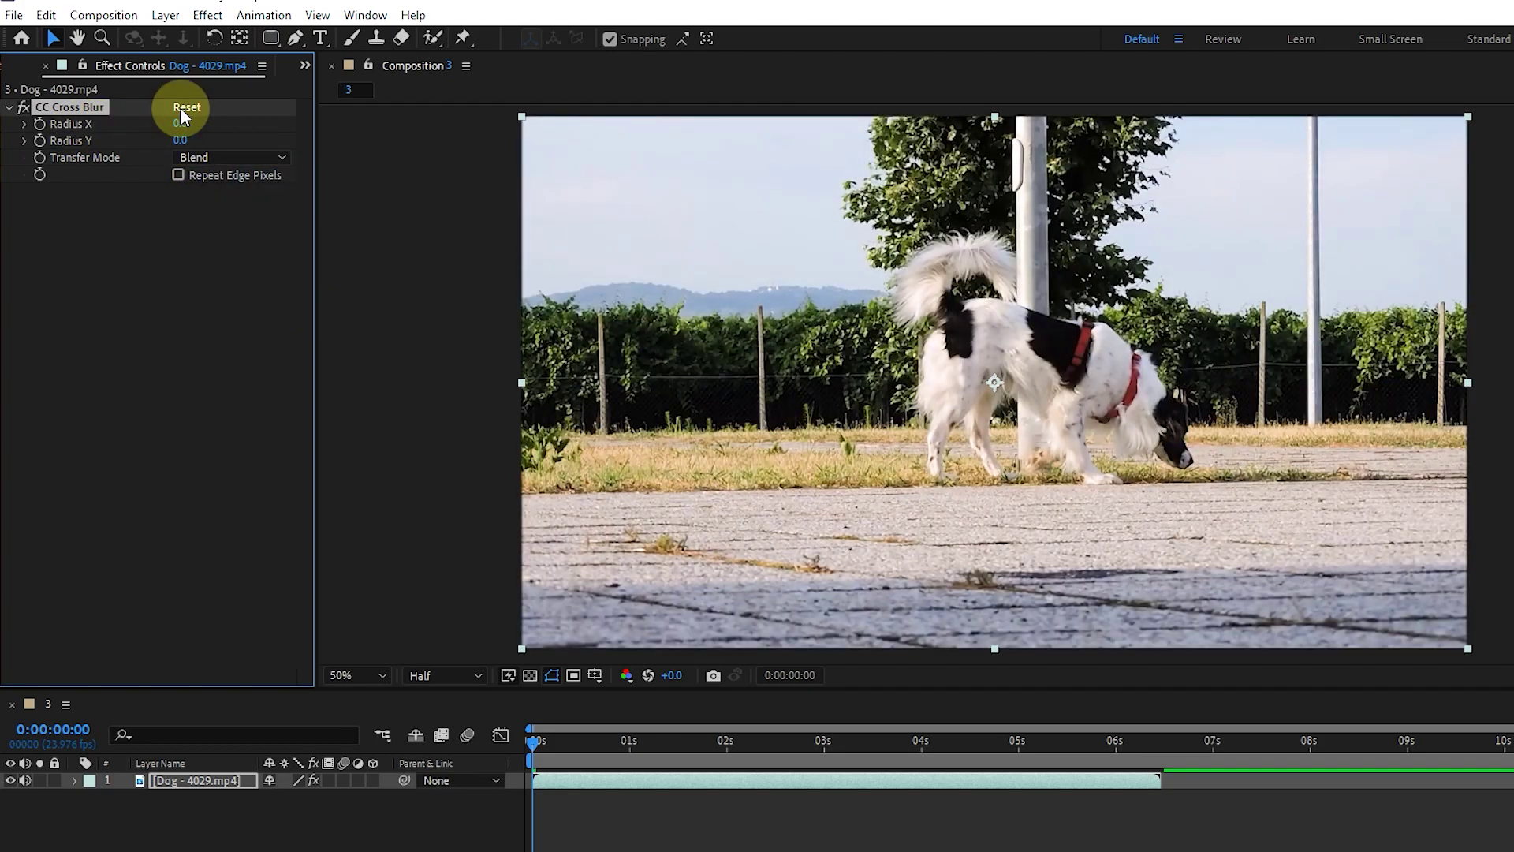
- Replace CC Cross Blur with CC Radial Blur on the dog clip
key(Delete)
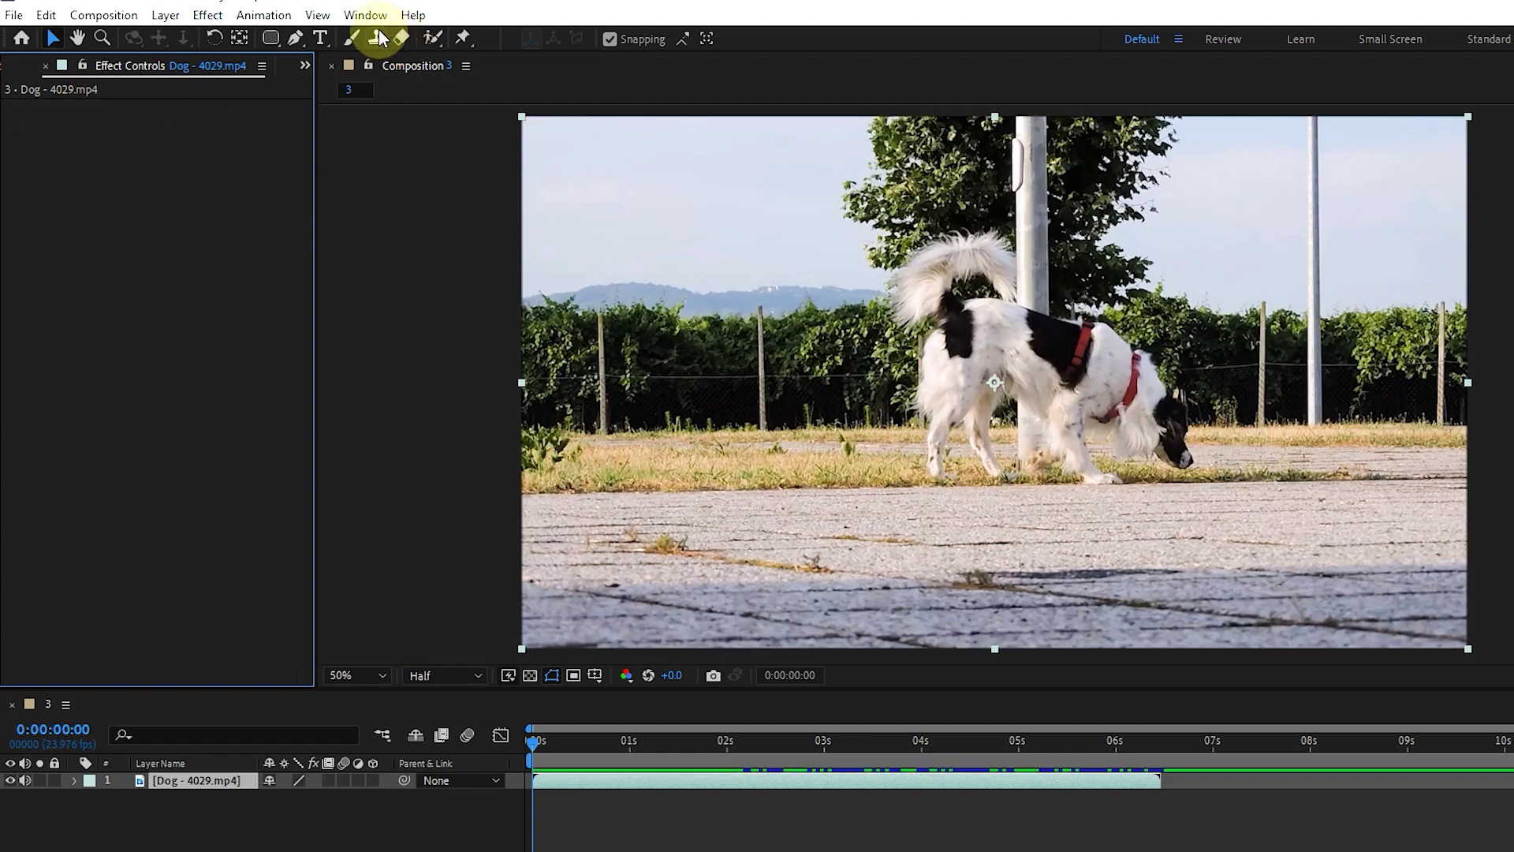
click(208, 15)
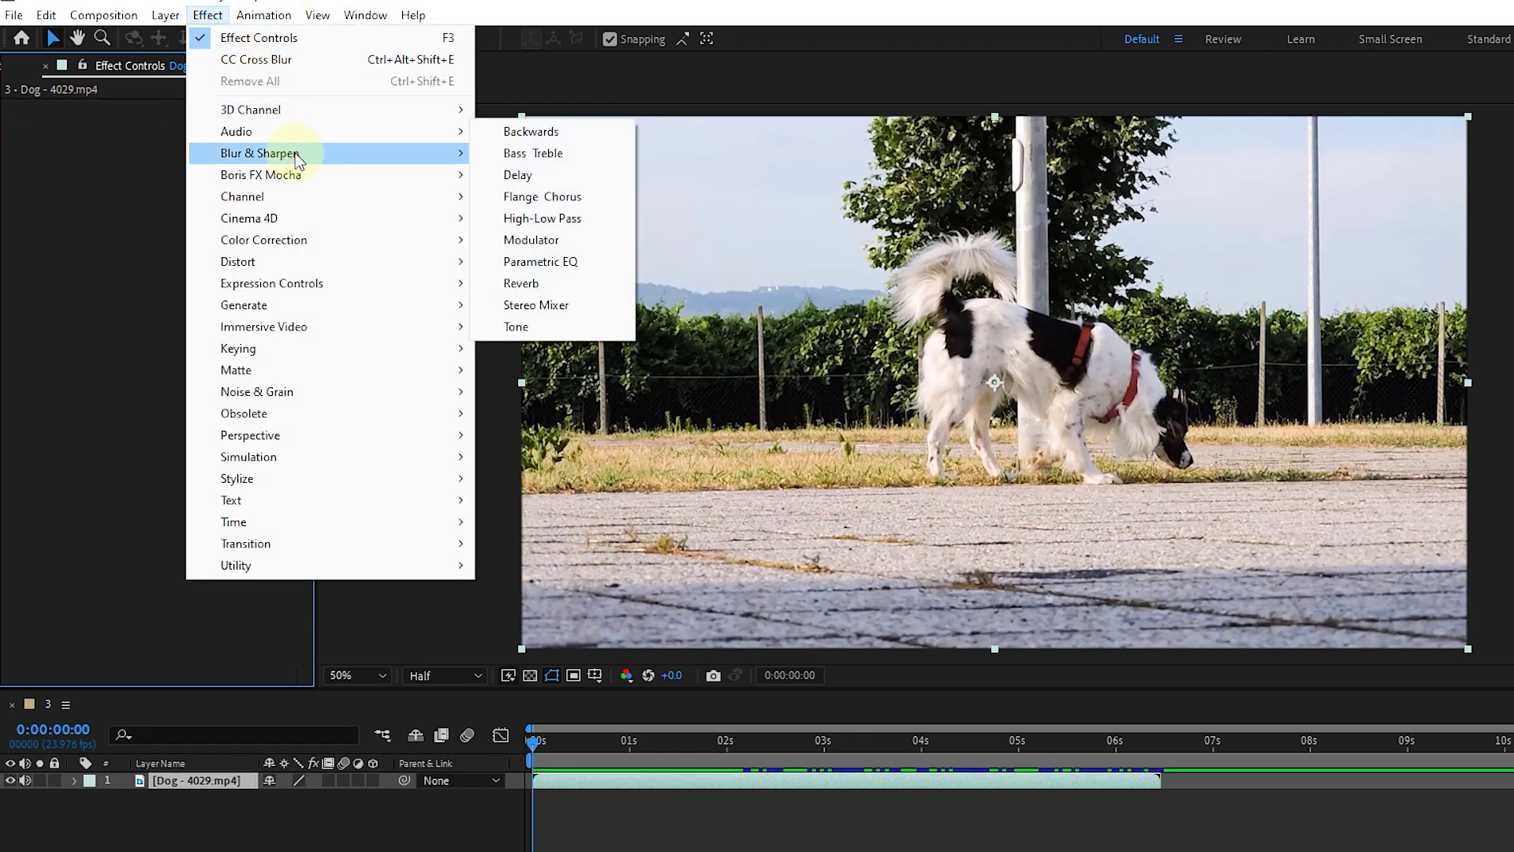
mouse_move(368, 158)
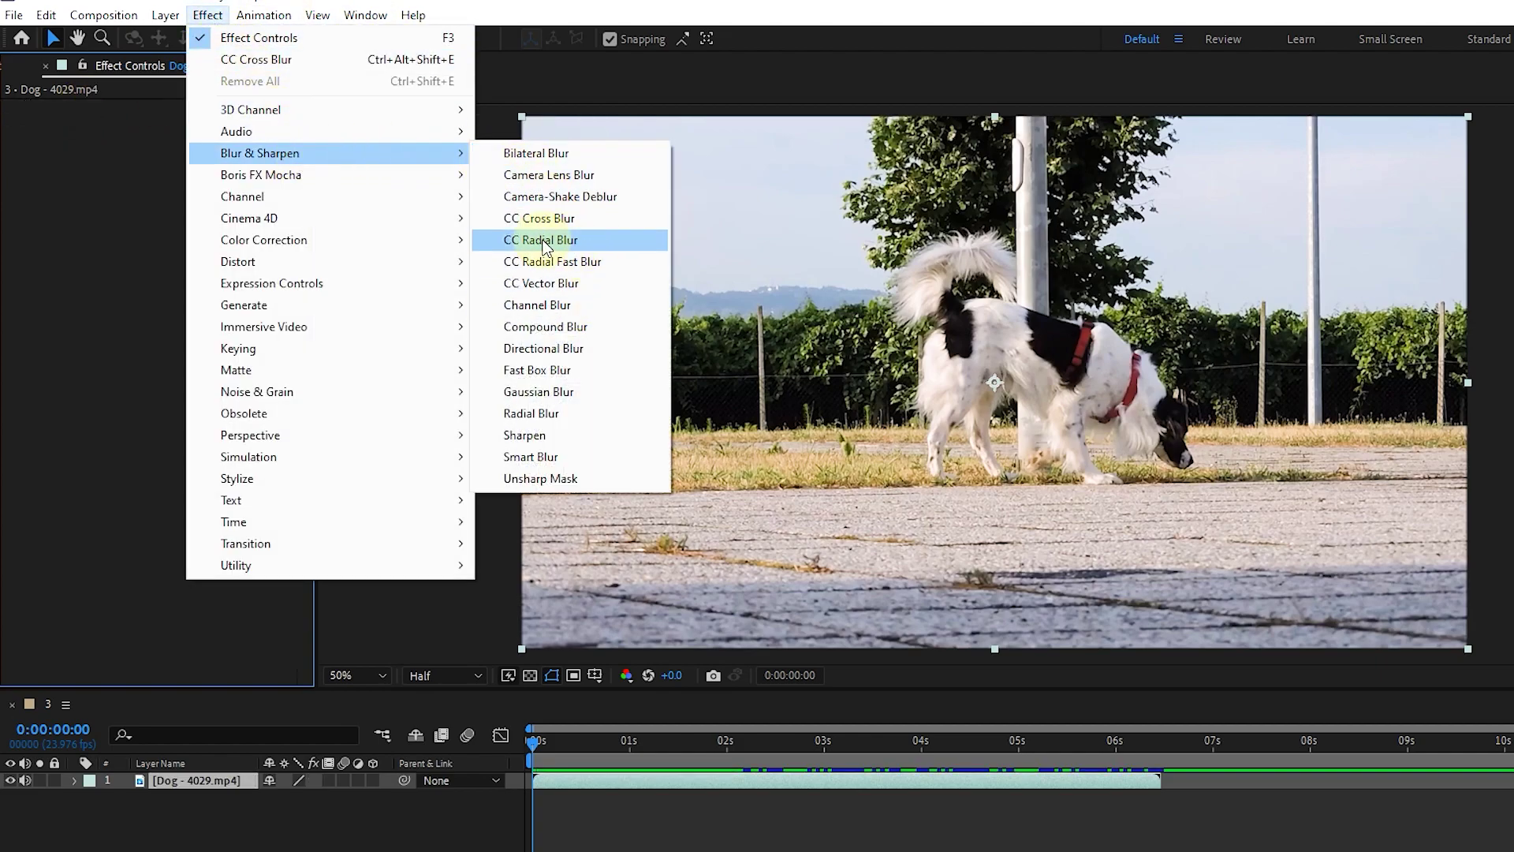
click(590, 241)
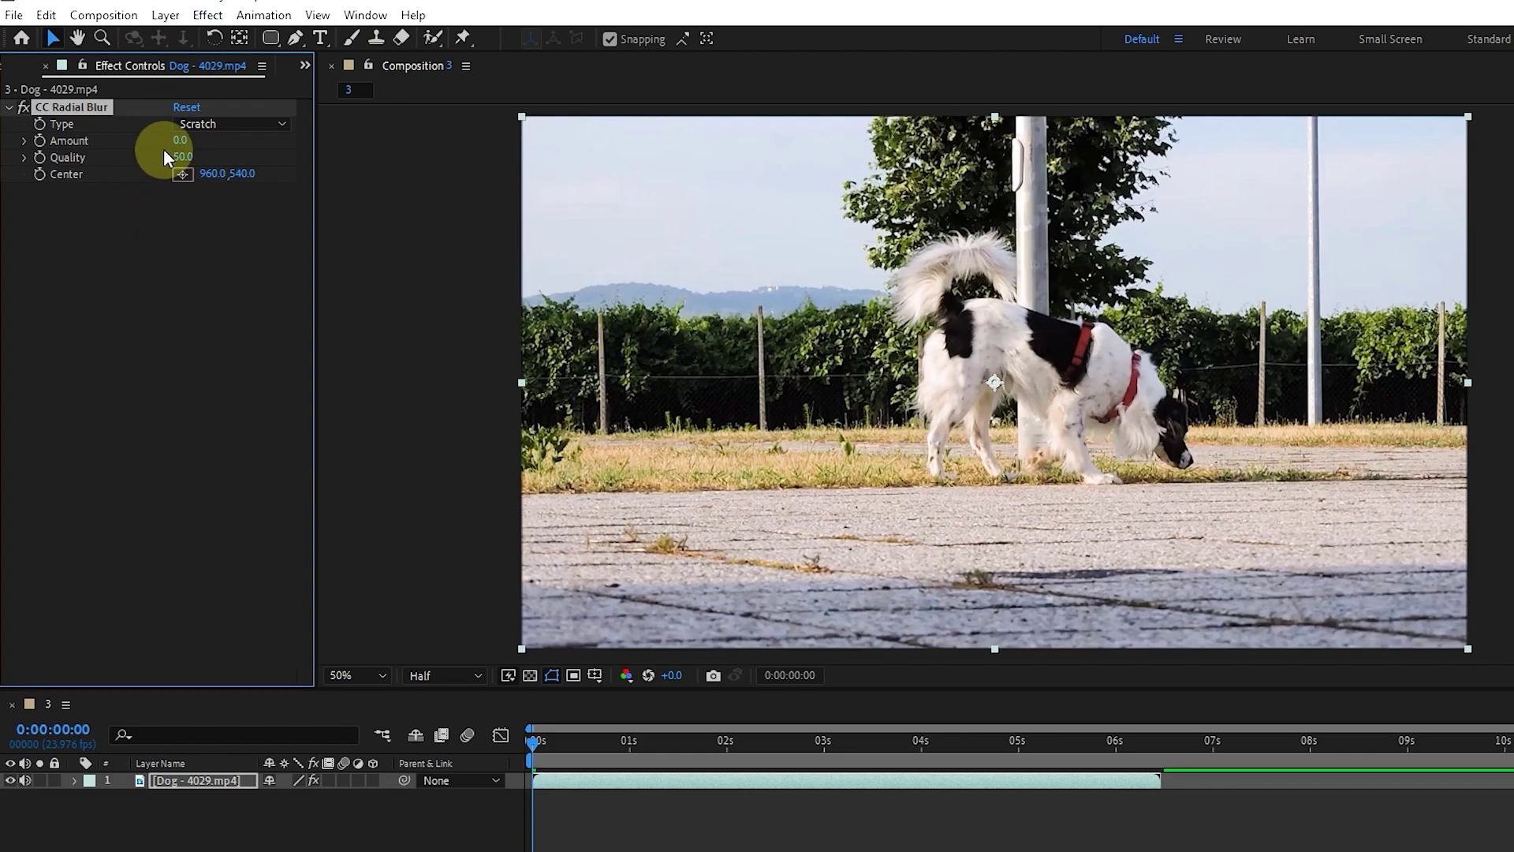
- Raise the radial blur Amount and try Straight Zoom, Rotate, then Scratch types
mouse_move(182, 142)
mouse_down()
mouse_move(261, 149)
mouse_move(193, 149)
mouse_move(201, 162)
mouse_up()
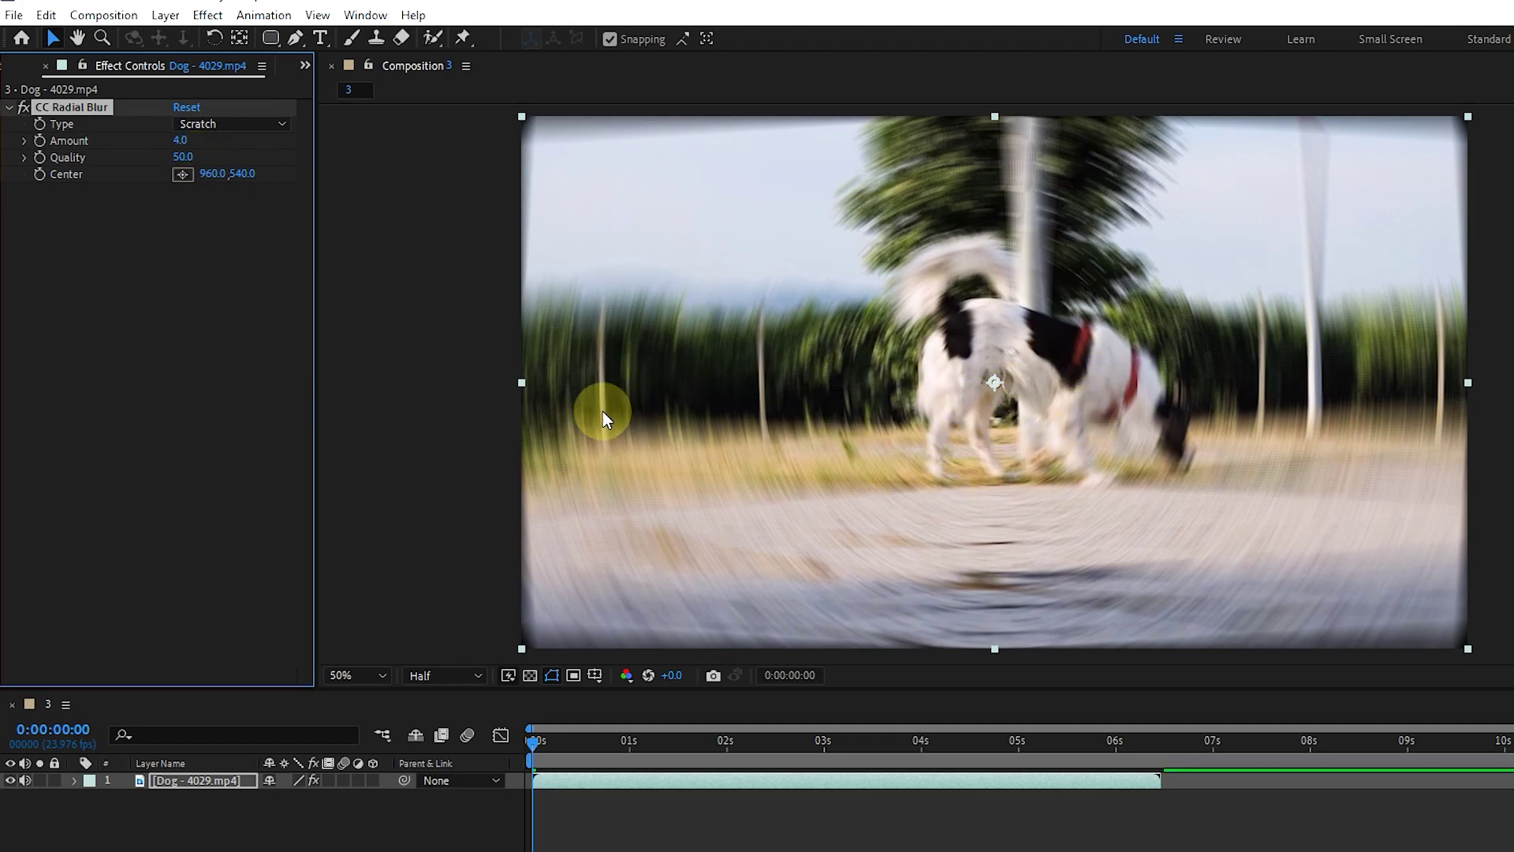
click(213, 124)
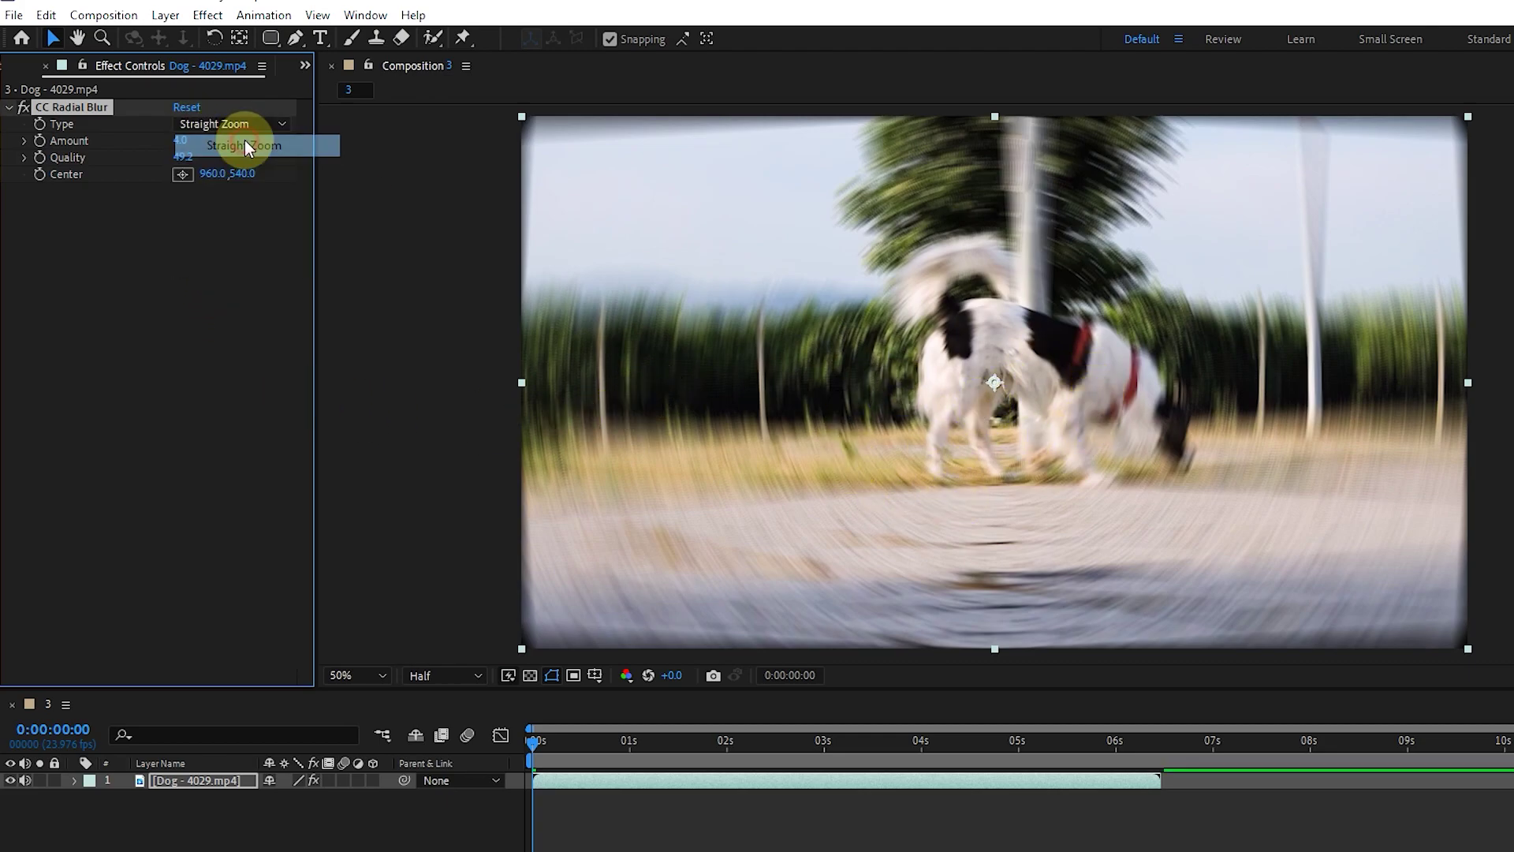
click(244, 143)
click(215, 126)
click(224, 218)
click(211, 124)
click(233, 238)
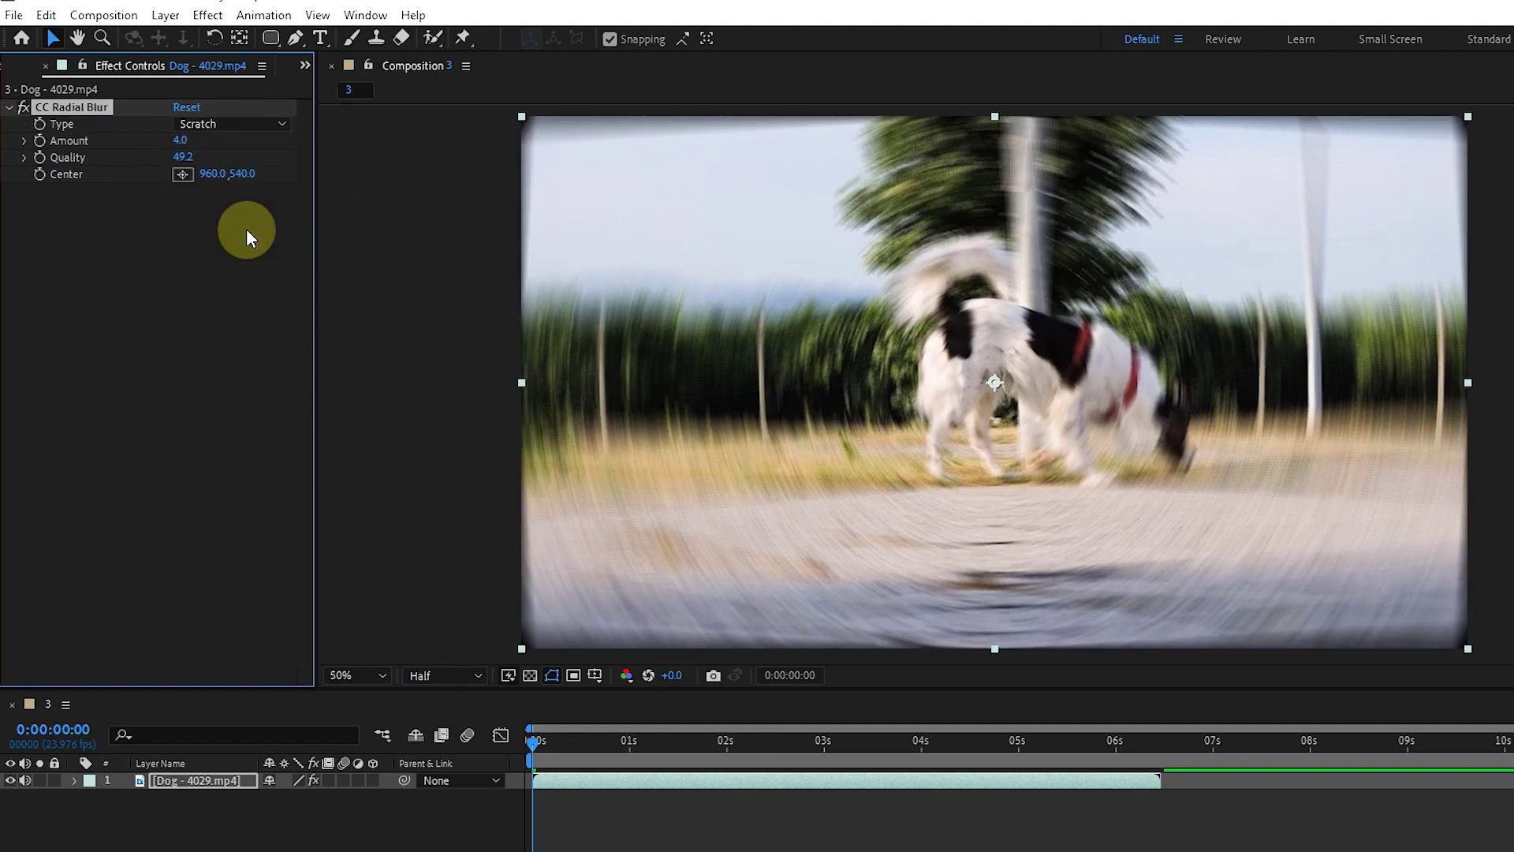
- Move the blur centre to the upper left, then onto the dog's head, and reset the effect
click(182, 174)
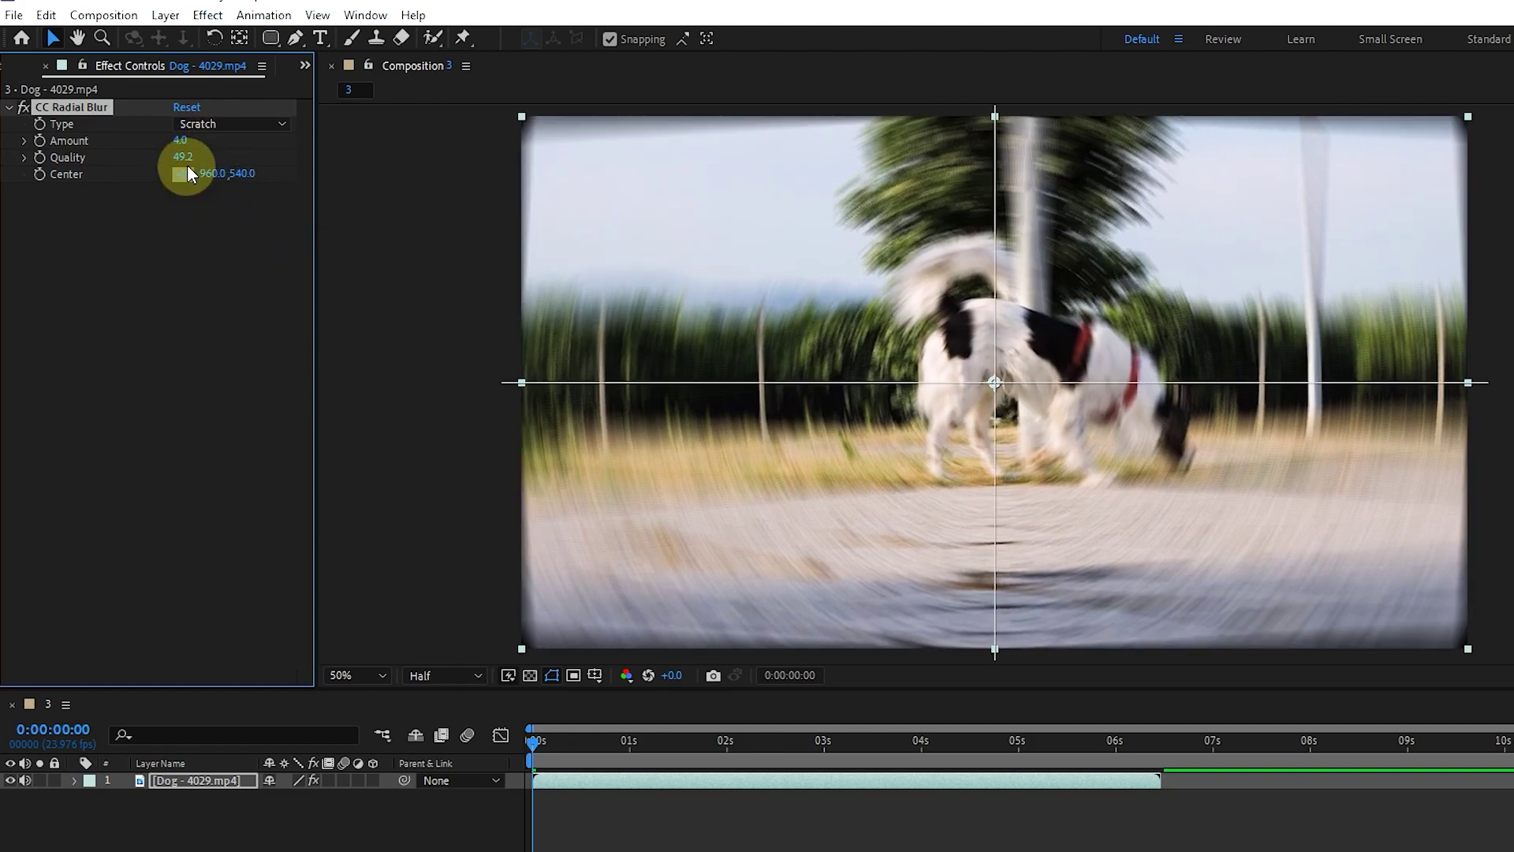
click(622, 250)
click(183, 174)
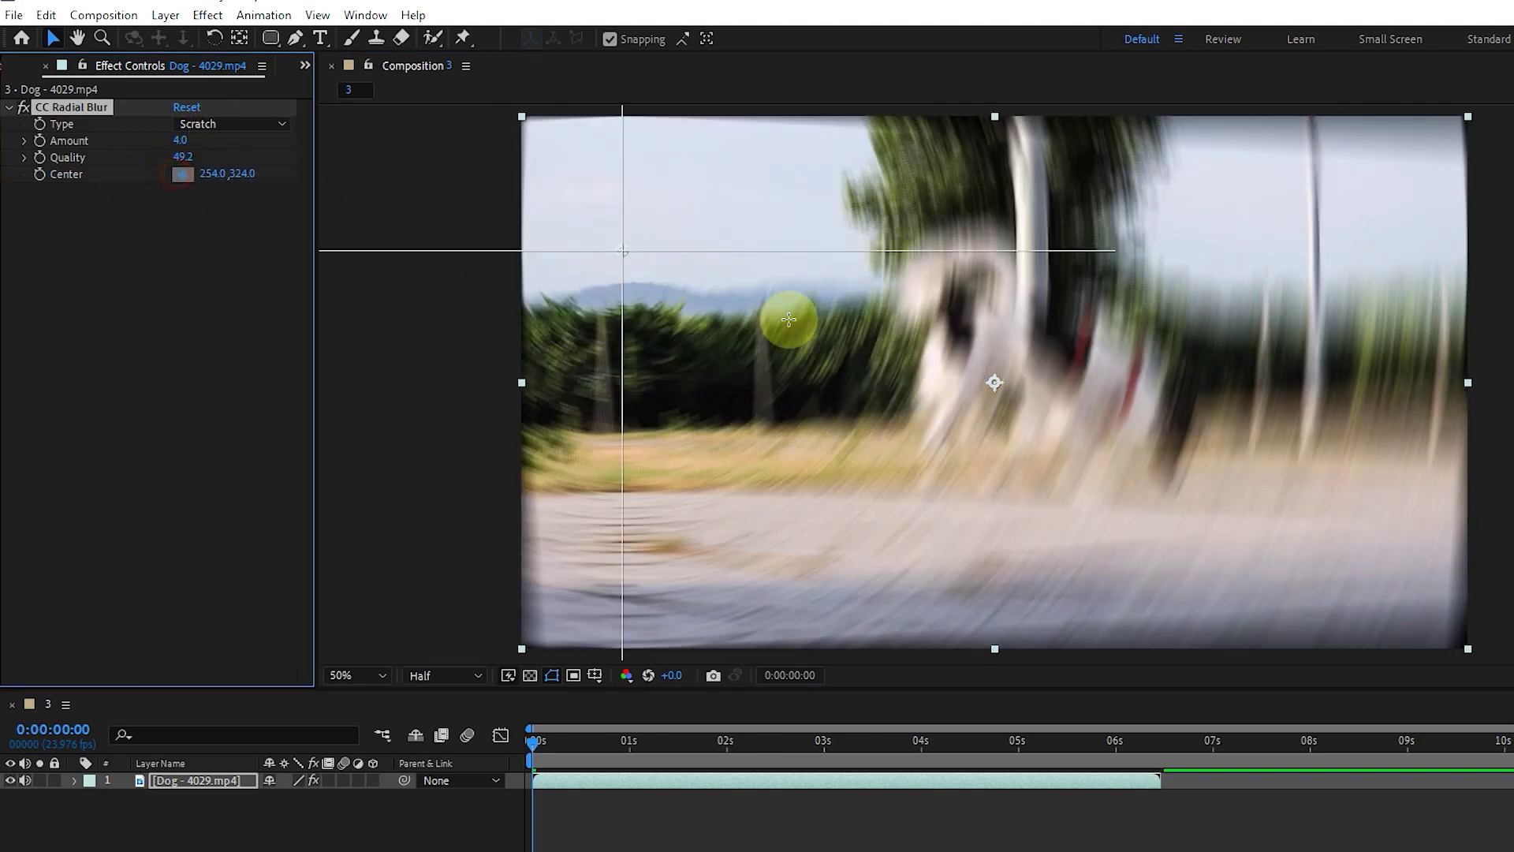
click(1192, 412)
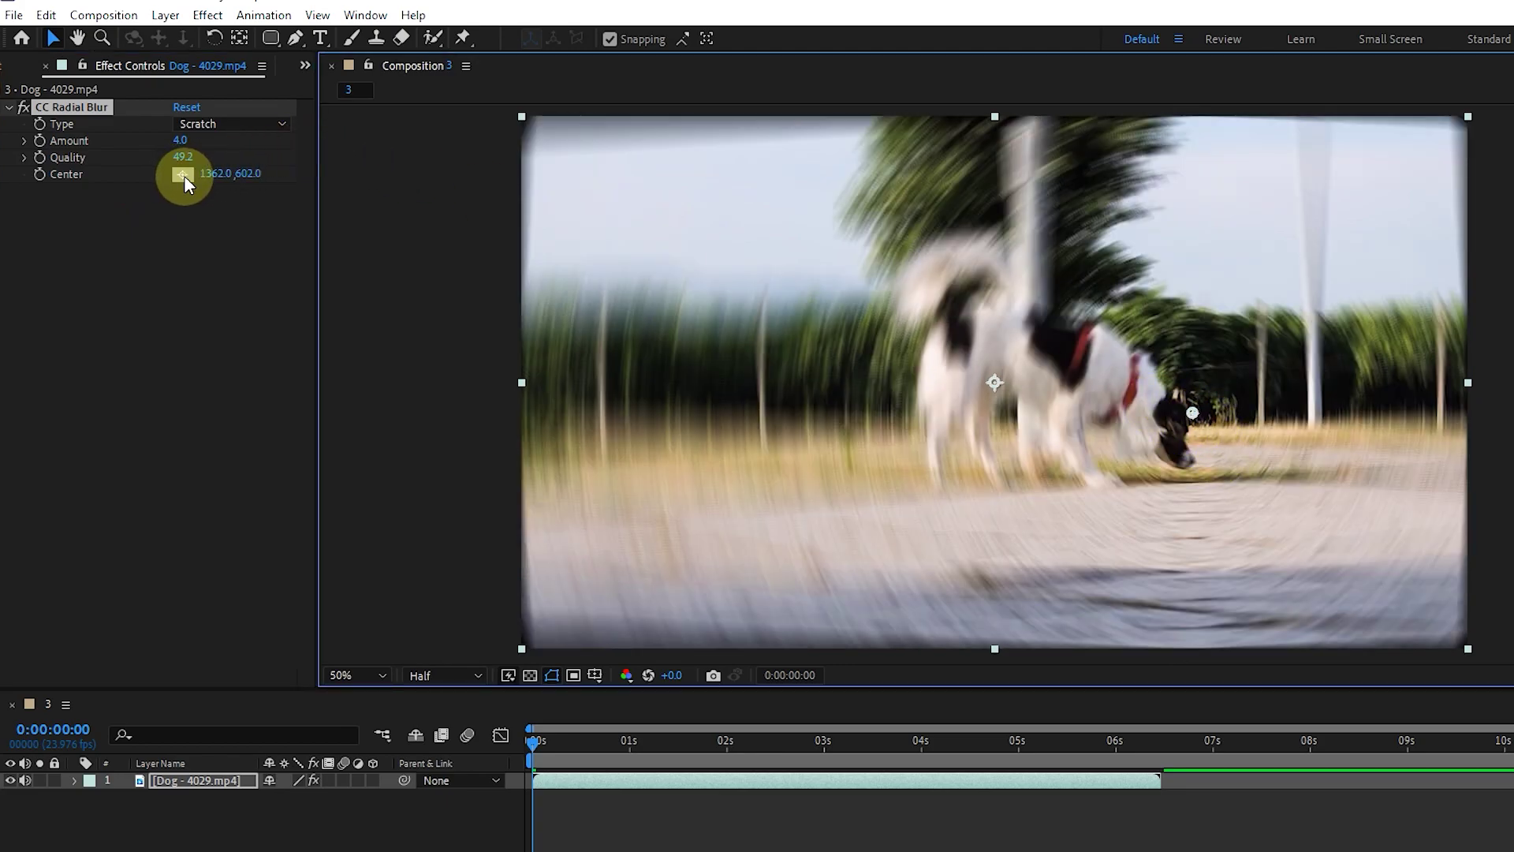
drag(244, 172, 213, 169)
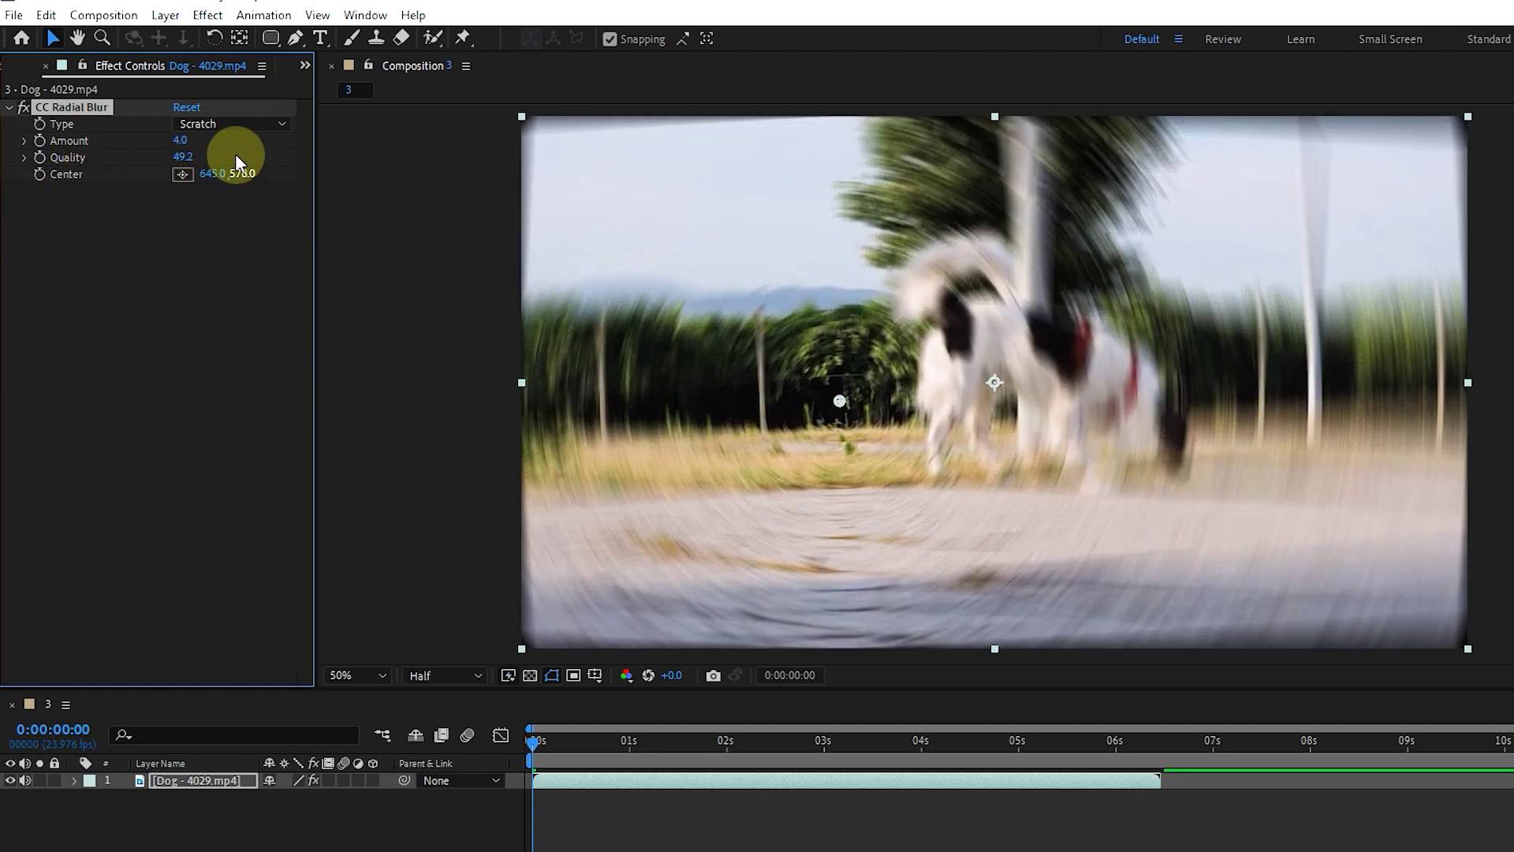
click(186, 108)
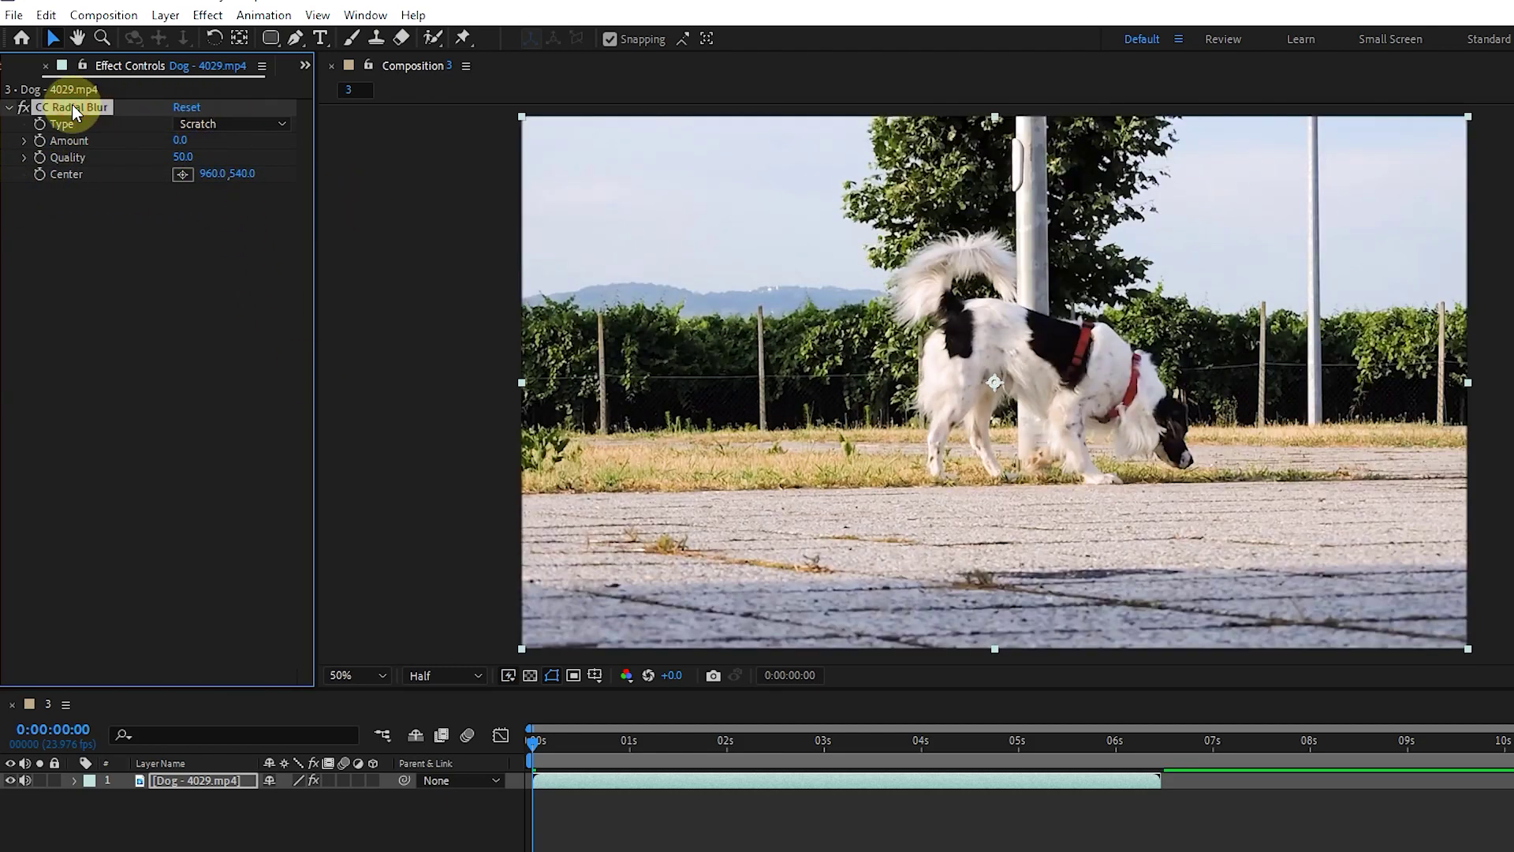
- Replace CC Radial Blur with CC Radial Fast Blur on the dog clip
key(Delete)
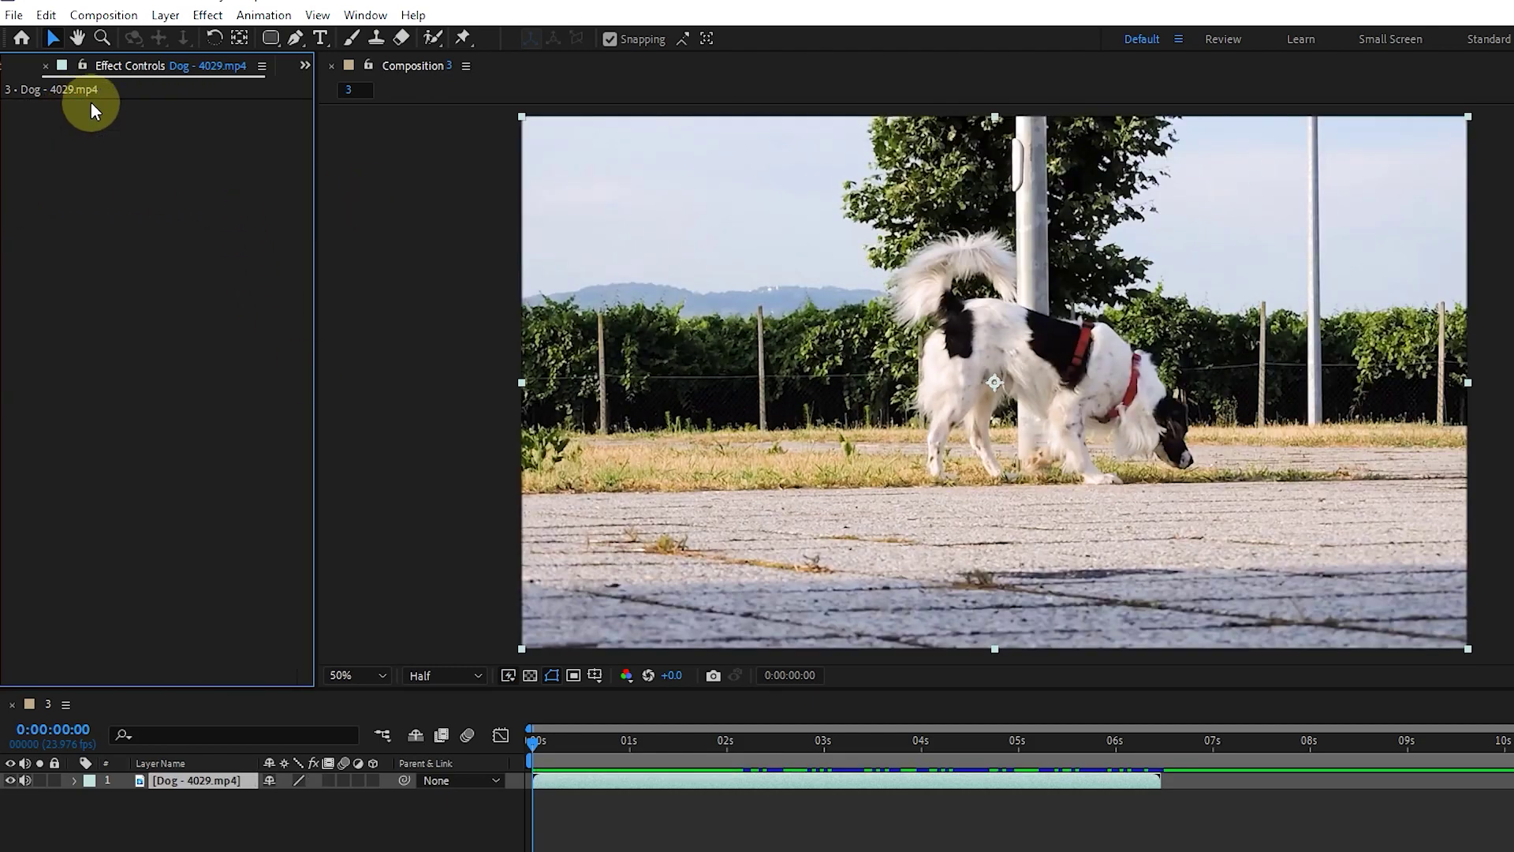
click(208, 15)
mouse_move(289, 153)
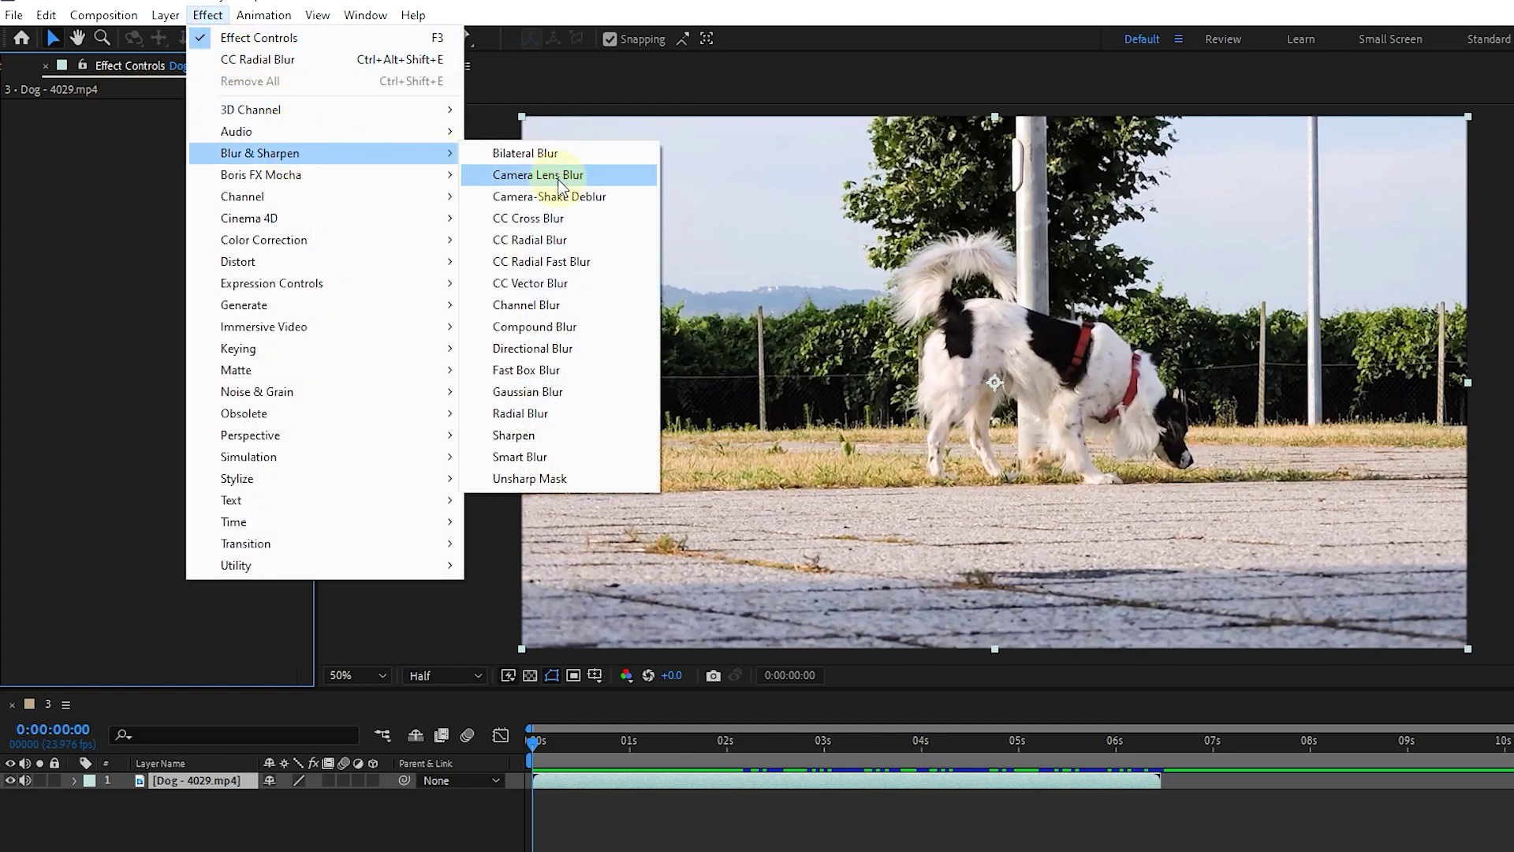
click(544, 262)
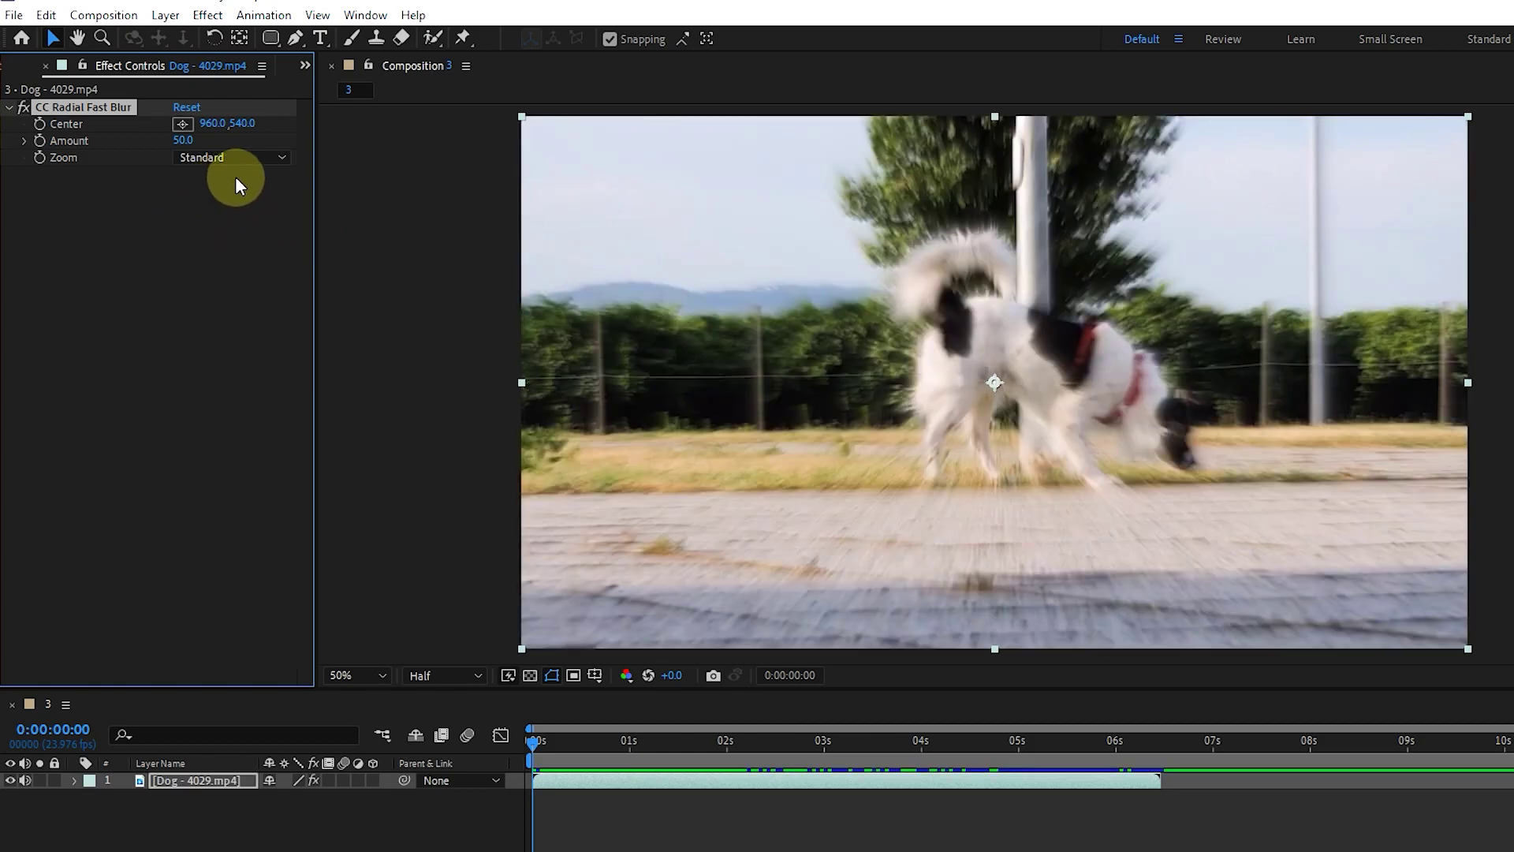
- Raise Amount to 70, move the centre left then onto the pavement, and lower Amount again
drag(185, 140, 201, 138)
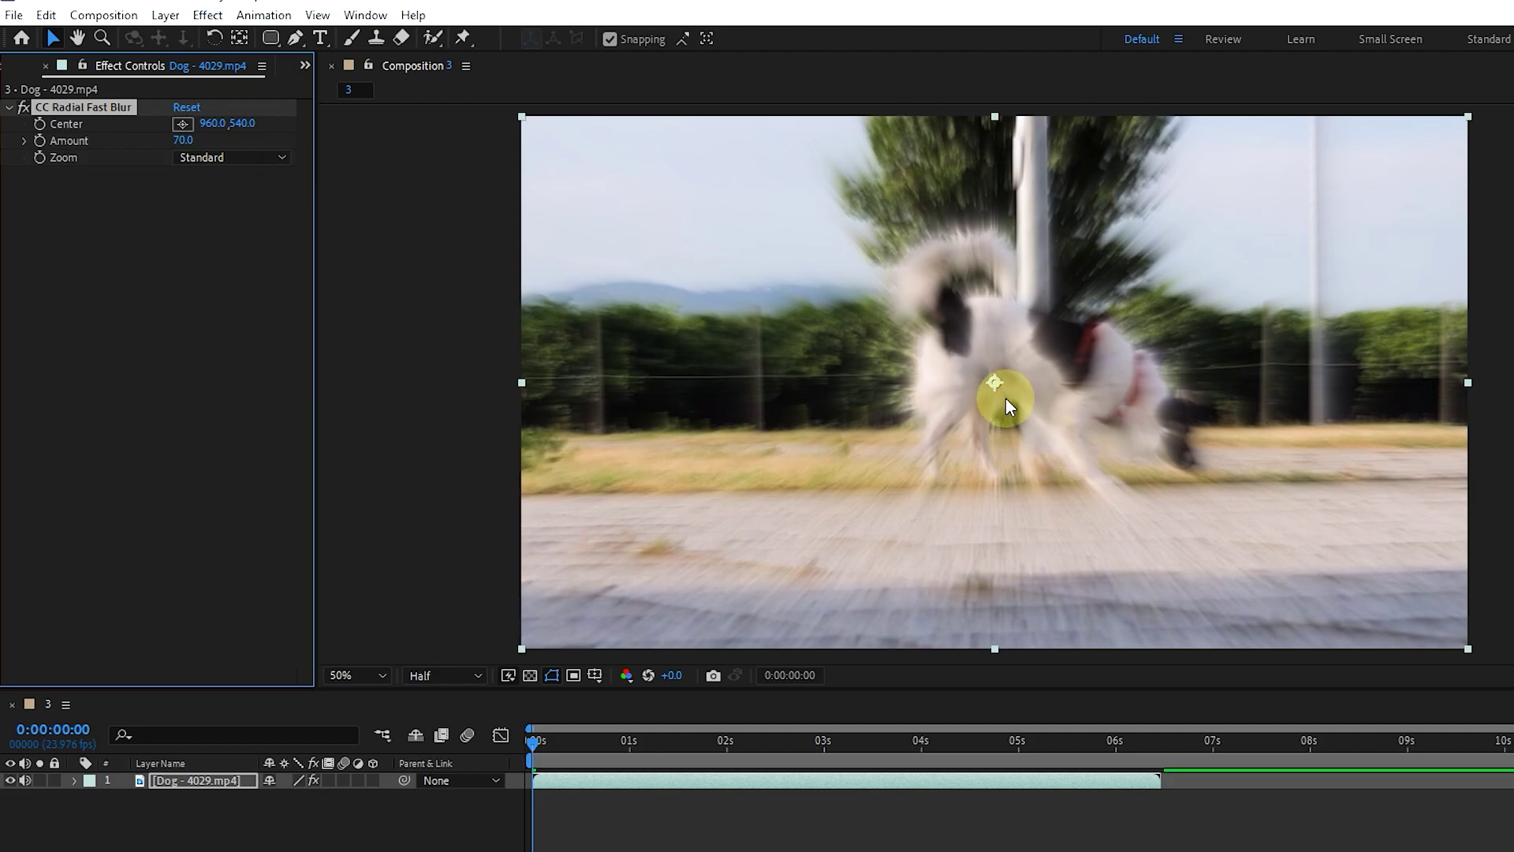
click(183, 124)
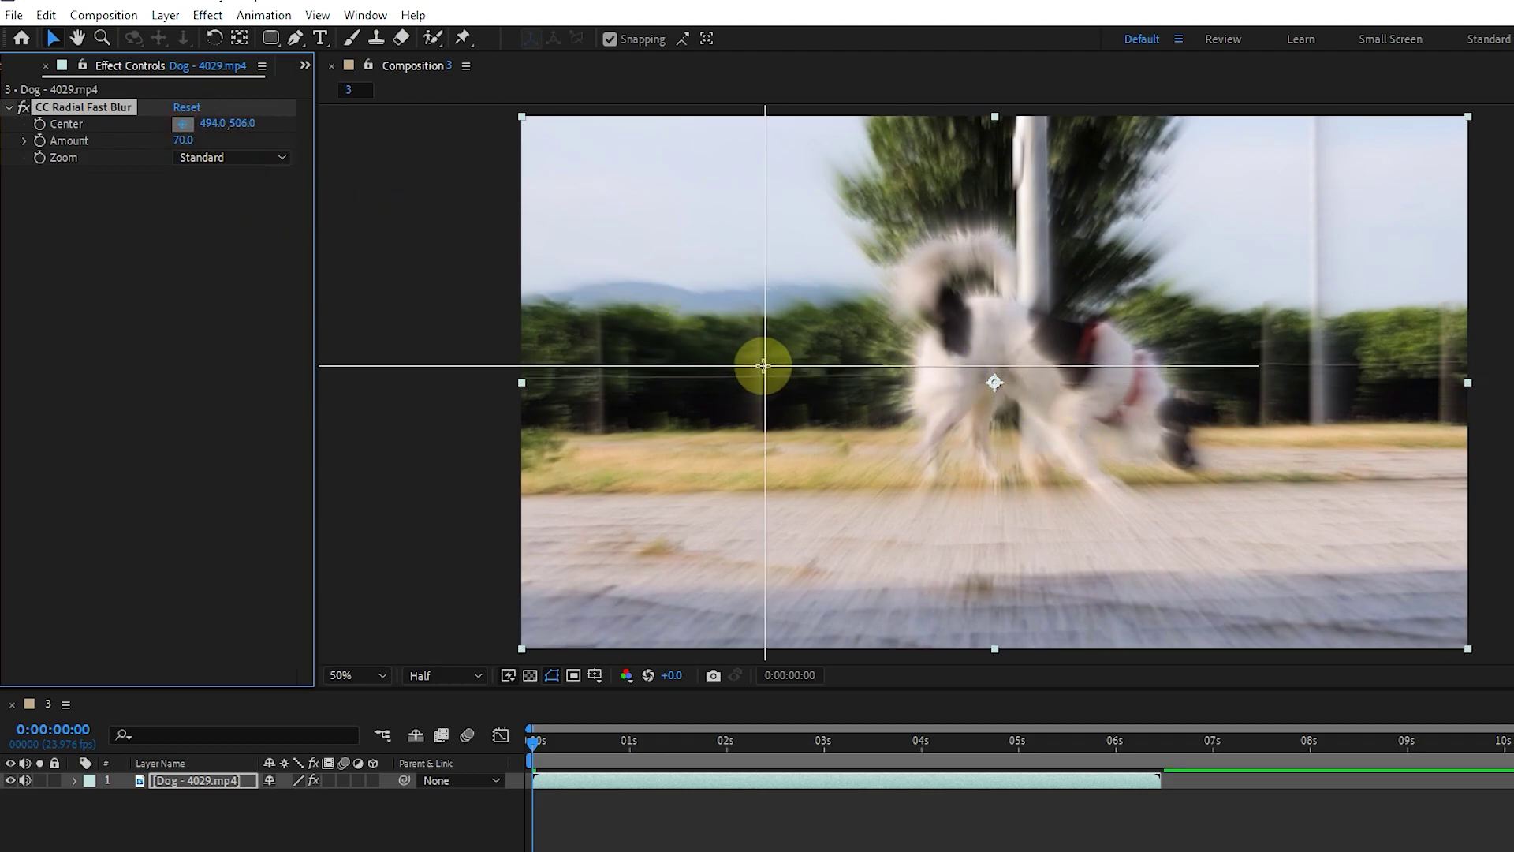
click(626, 179)
click(182, 124)
click(992, 550)
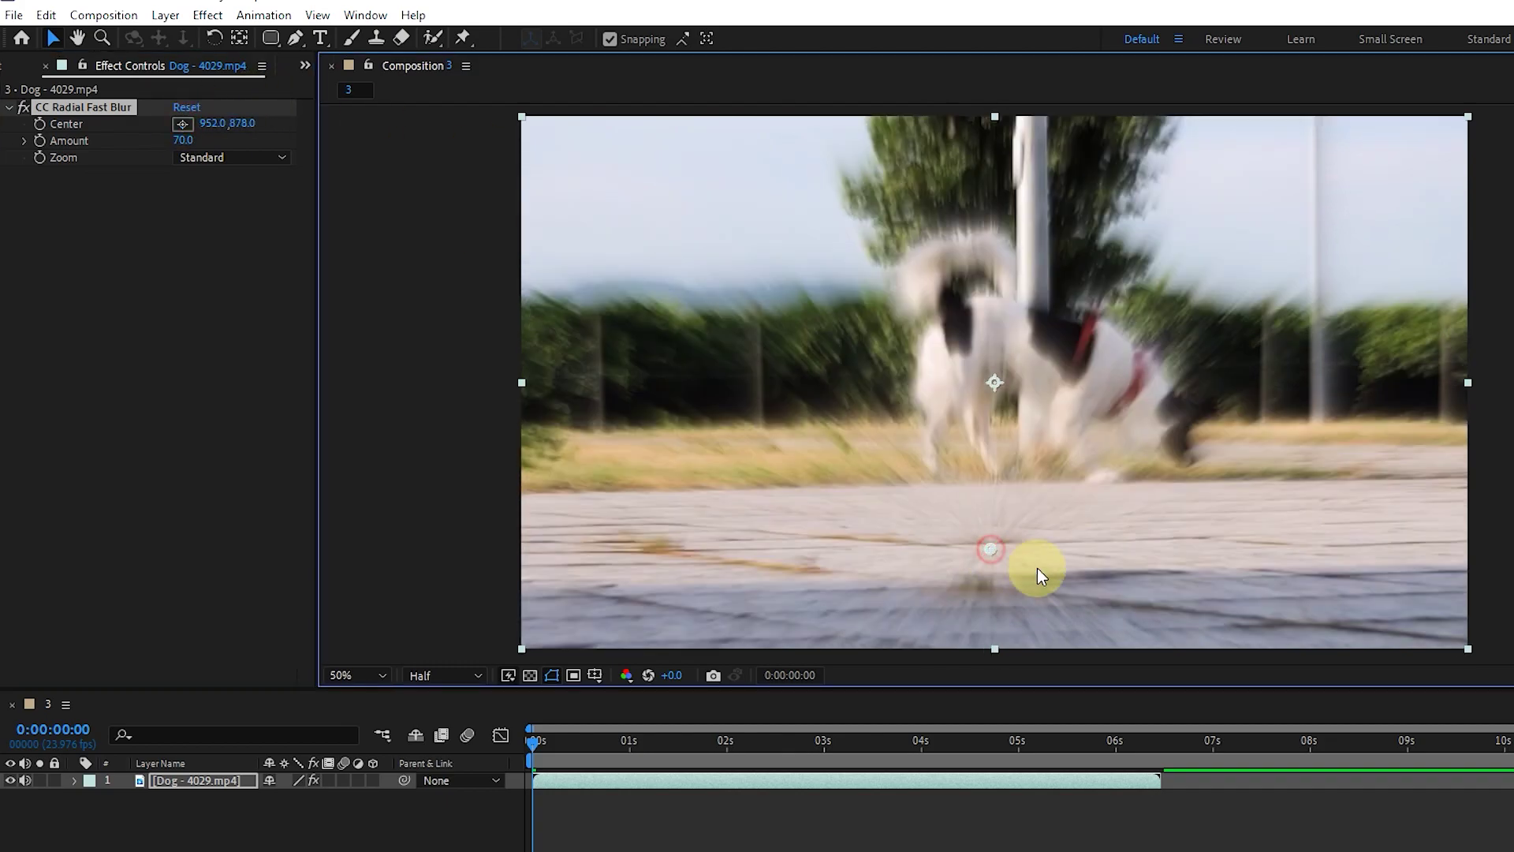
drag(183, 140, 2, 213)
- Try Brightest and Darkest zoom modes, preview later frames, then remove CC Radial Fast Blur
click(202, 172)
click(224, 202)
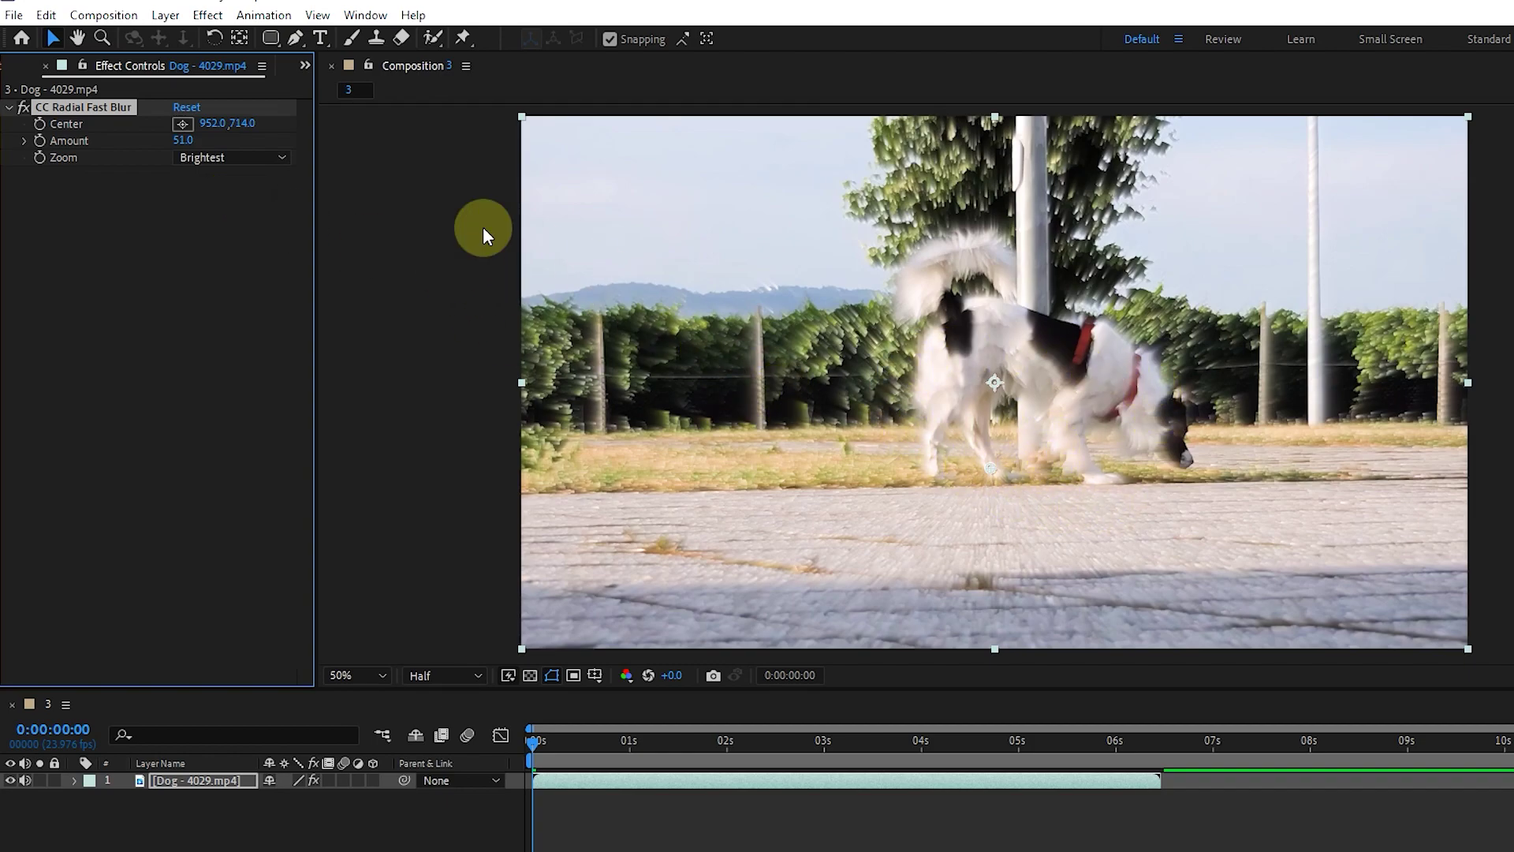
click(202, 158)
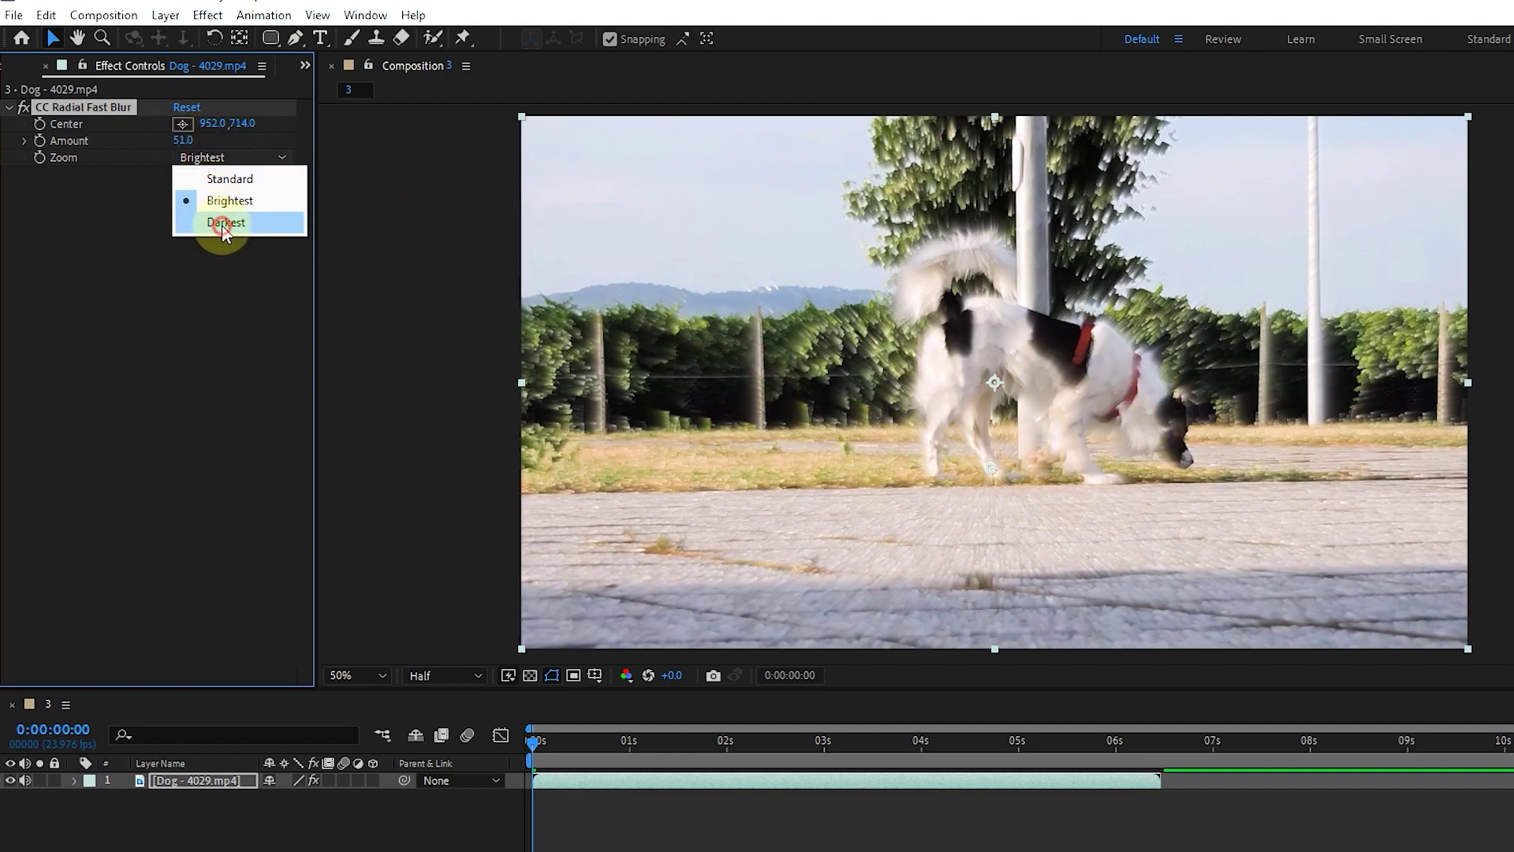
click(224, 221)
drag(549, 741, 459, 688)
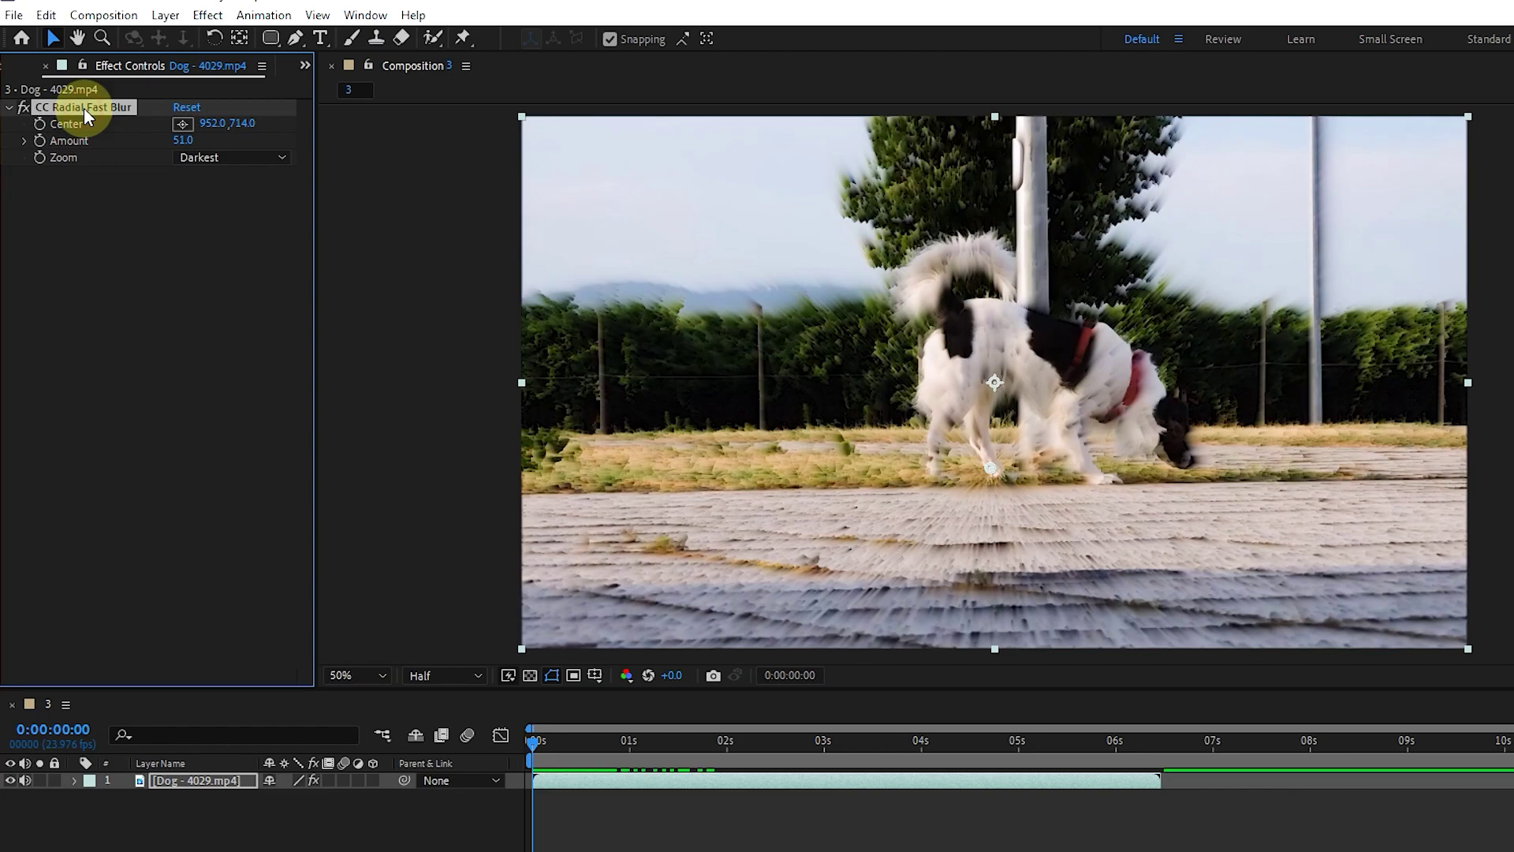
key(Delete)
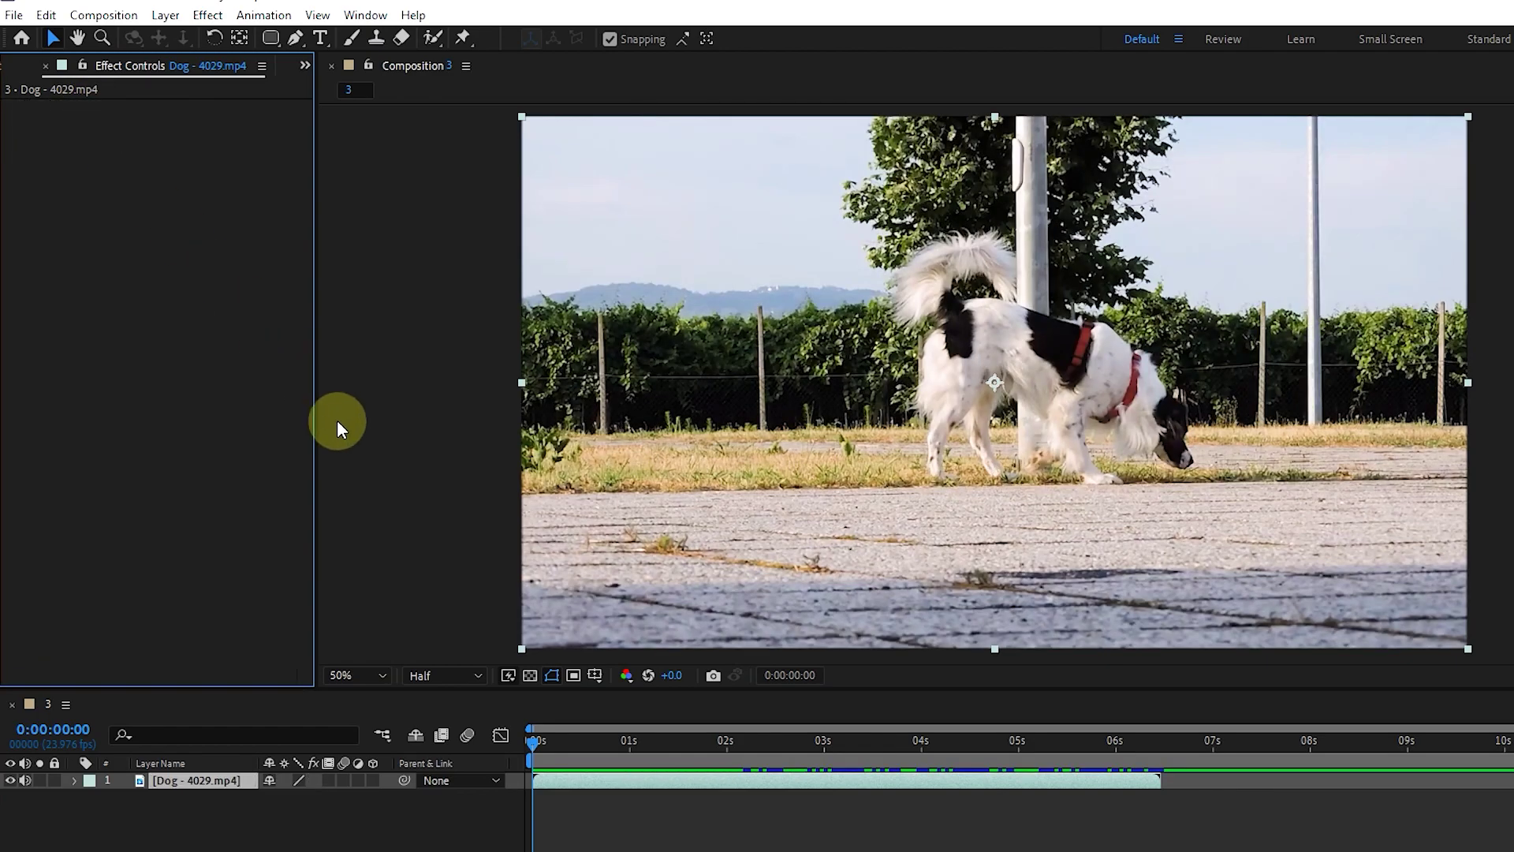